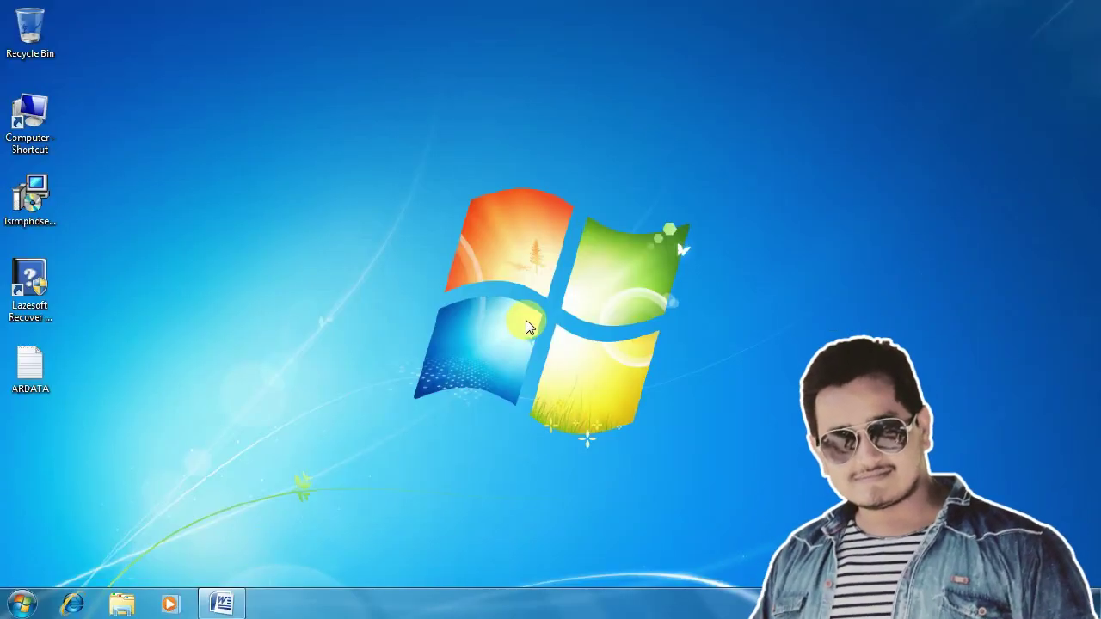
- Restore the Word window showing Document1 with the ARINFOWAY welcome paragraph
click(225, 602)
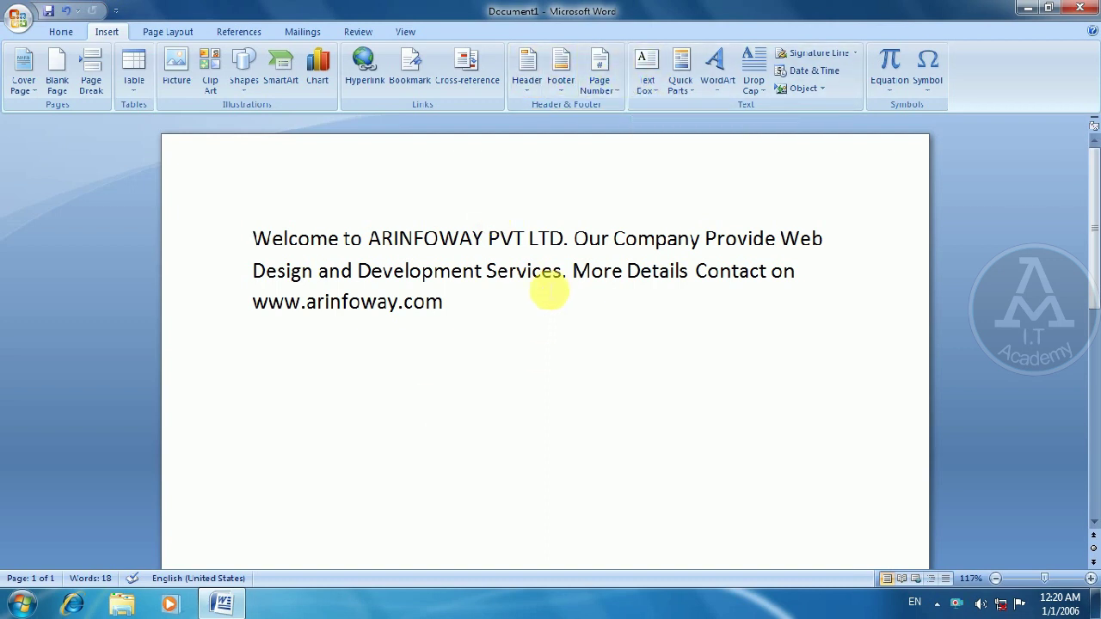
- Add an empty line above 'Welcome' and place a Transcend Quote text box beside the paragraph
key(Return)
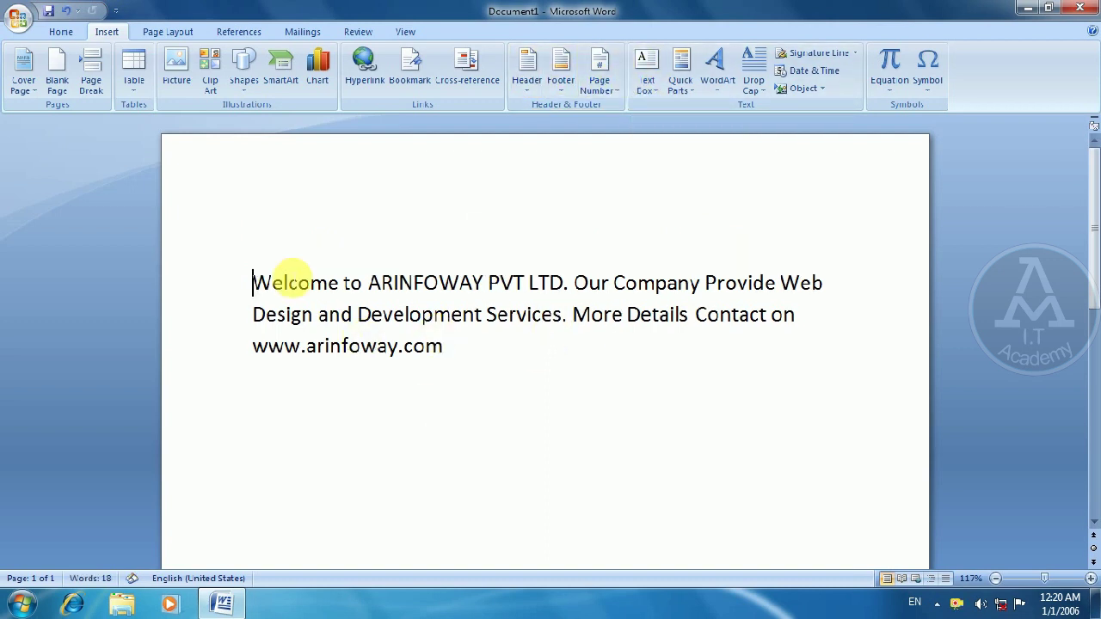
click(290, 259)
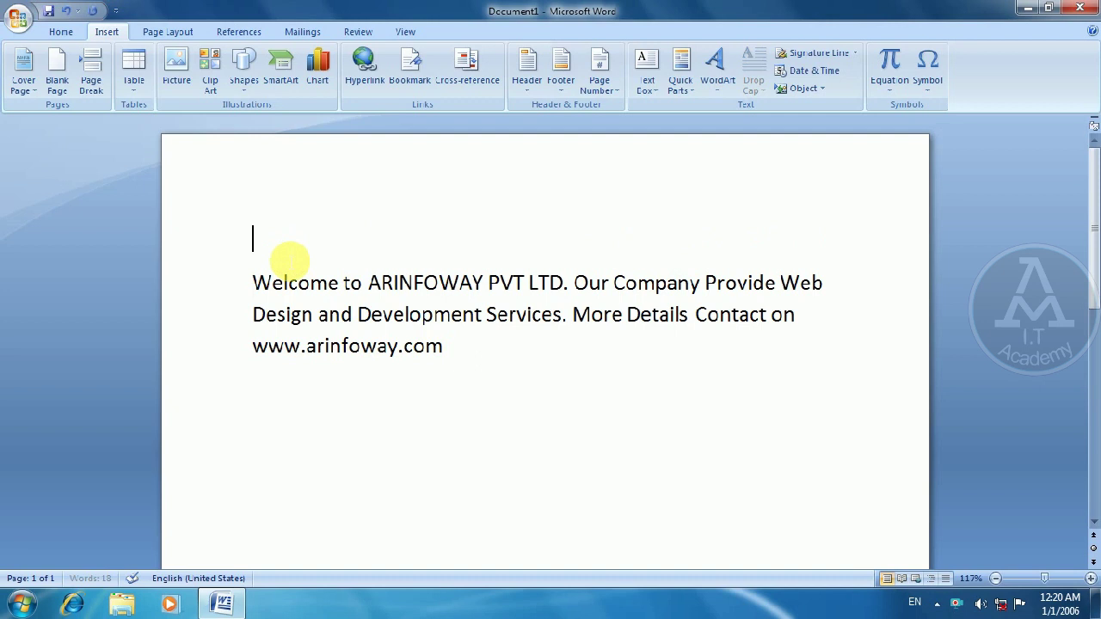
click(651, 74)
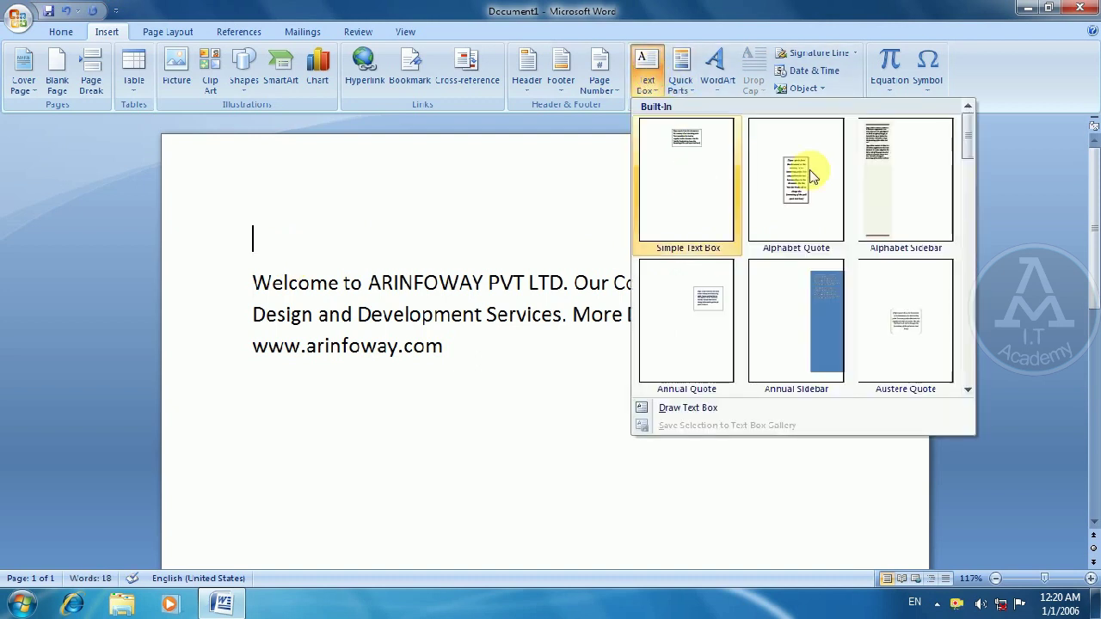
drag(969, 144, 890, 378)
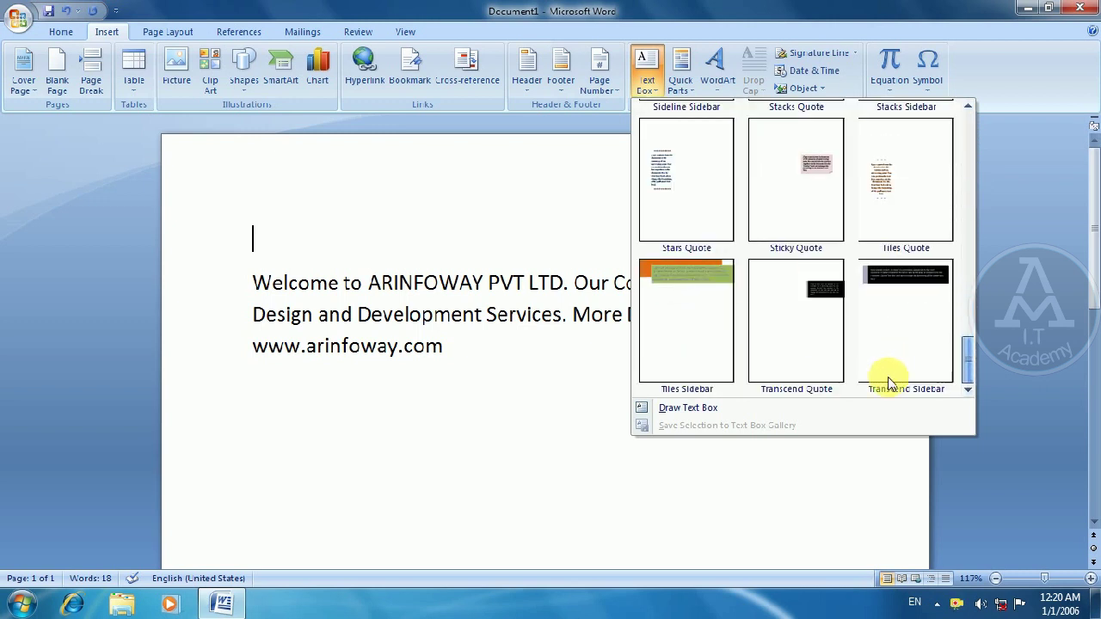
click(816, 317)
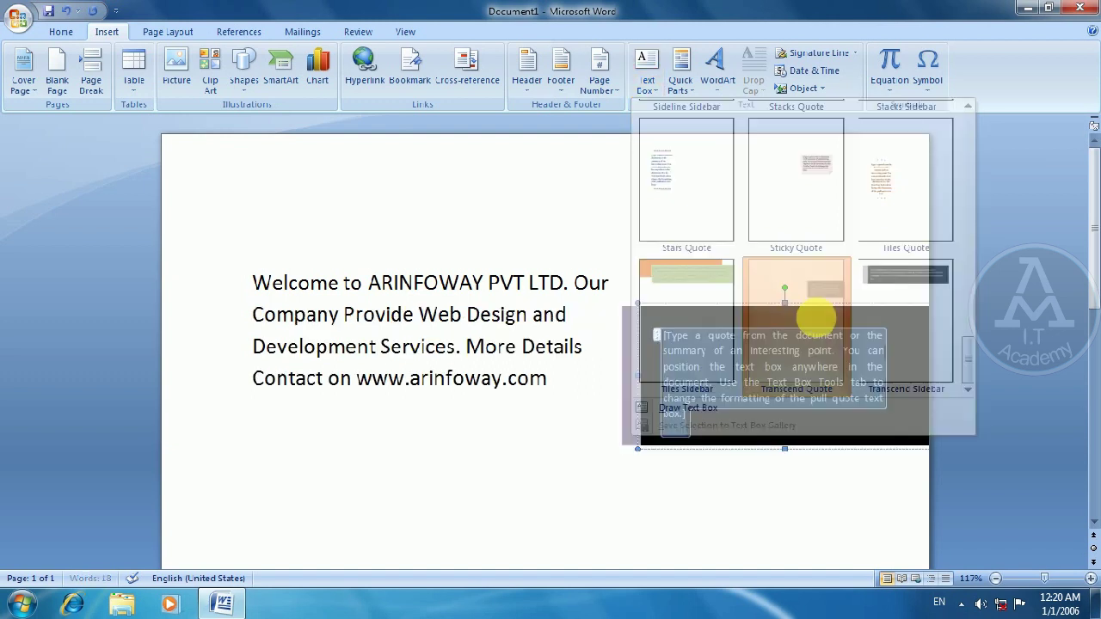
drag(823, 325, 812, 287)
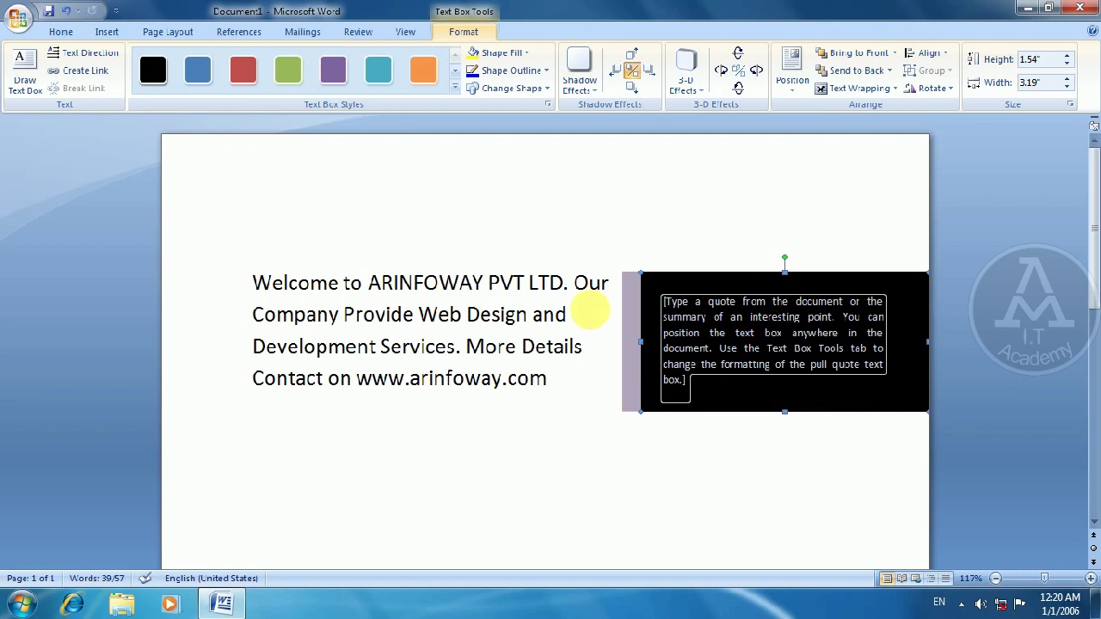
- Try green and orange styles, then give the quote text box the blue double-border style
click(528, 295)
click(757, 314)
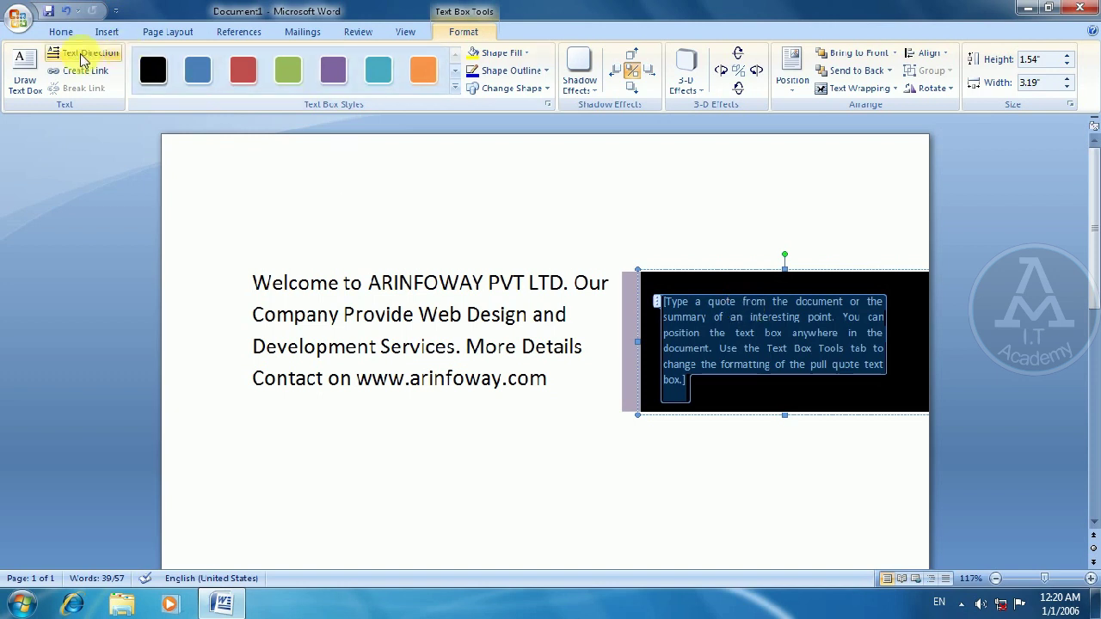
click(285, 69)
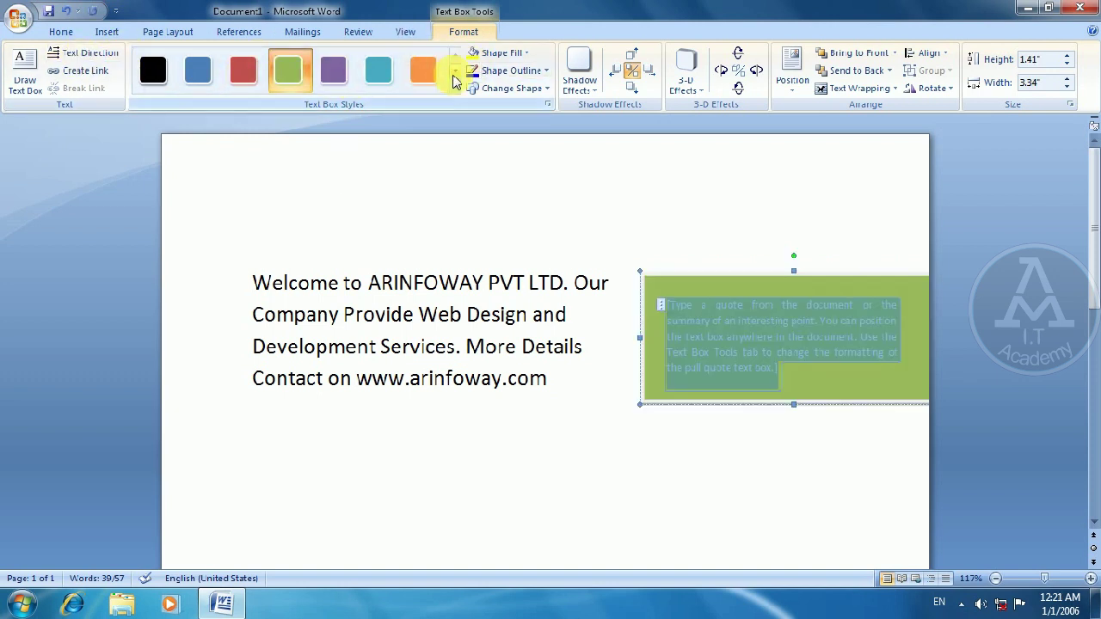
click(428, 73)
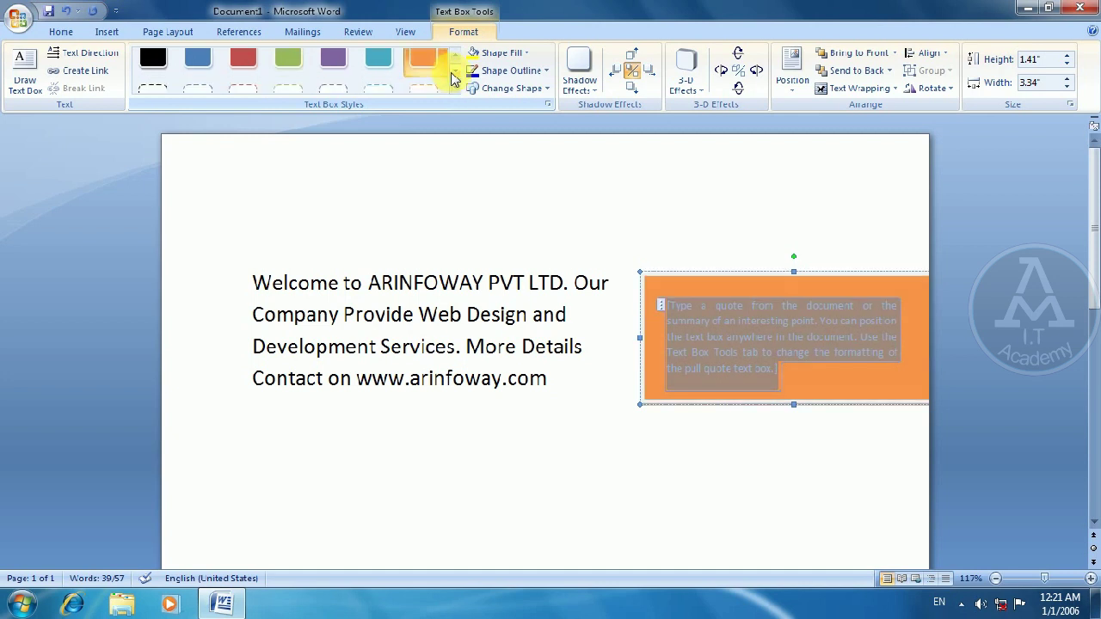
click(455, 73)
click(455, 89)
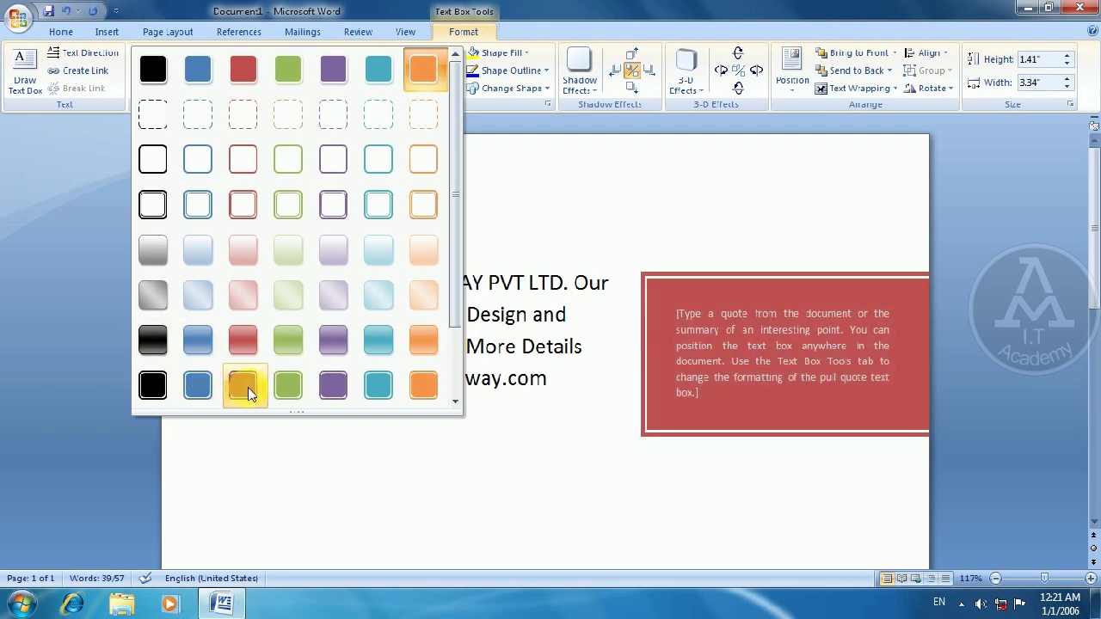
click(209, 387)
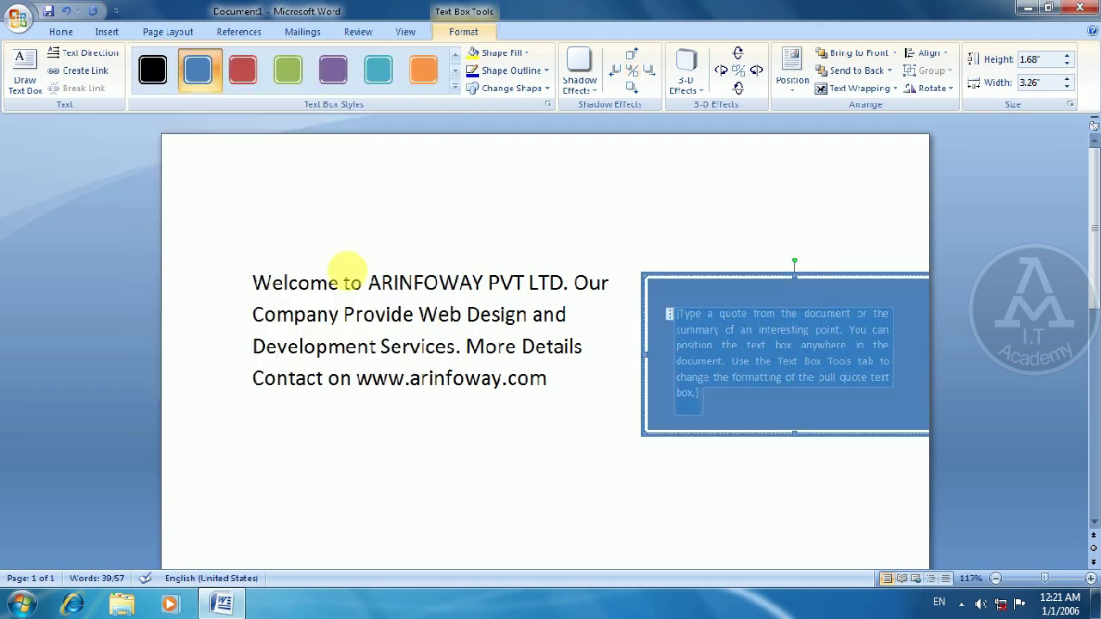
- Fill the quote text box with a light blue gradient
click(514, 52)
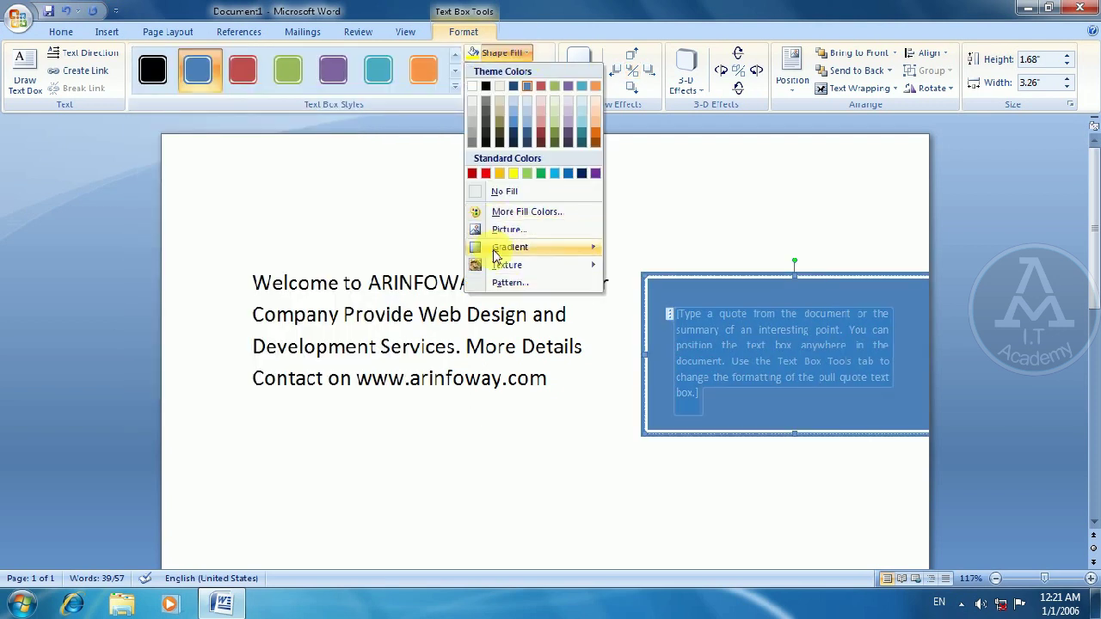
mouse_move(510, 247)
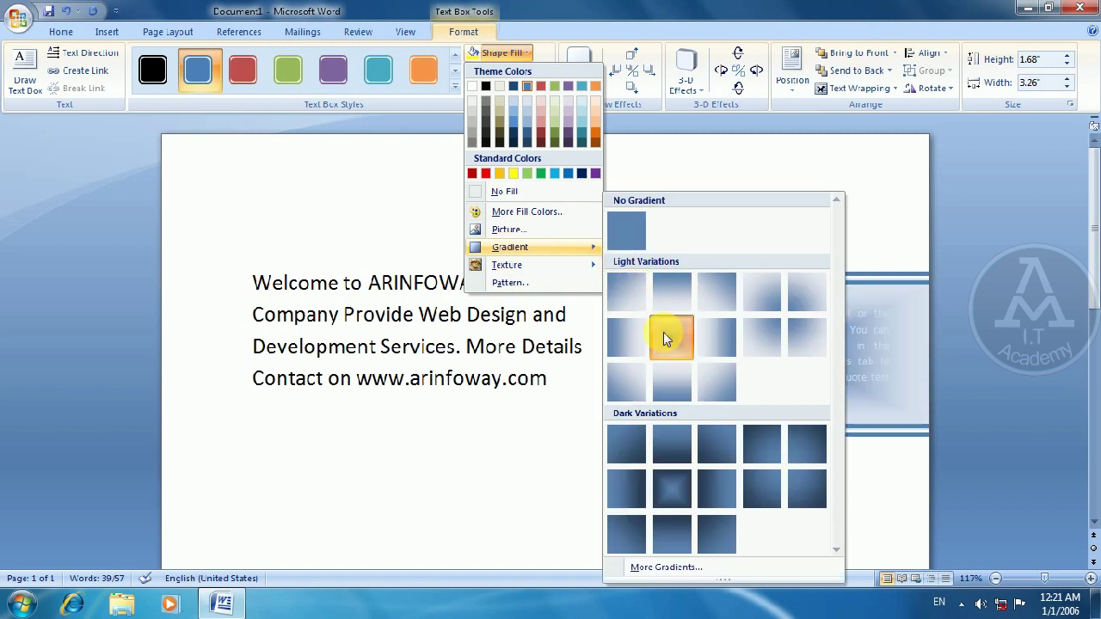
click(663, 332)
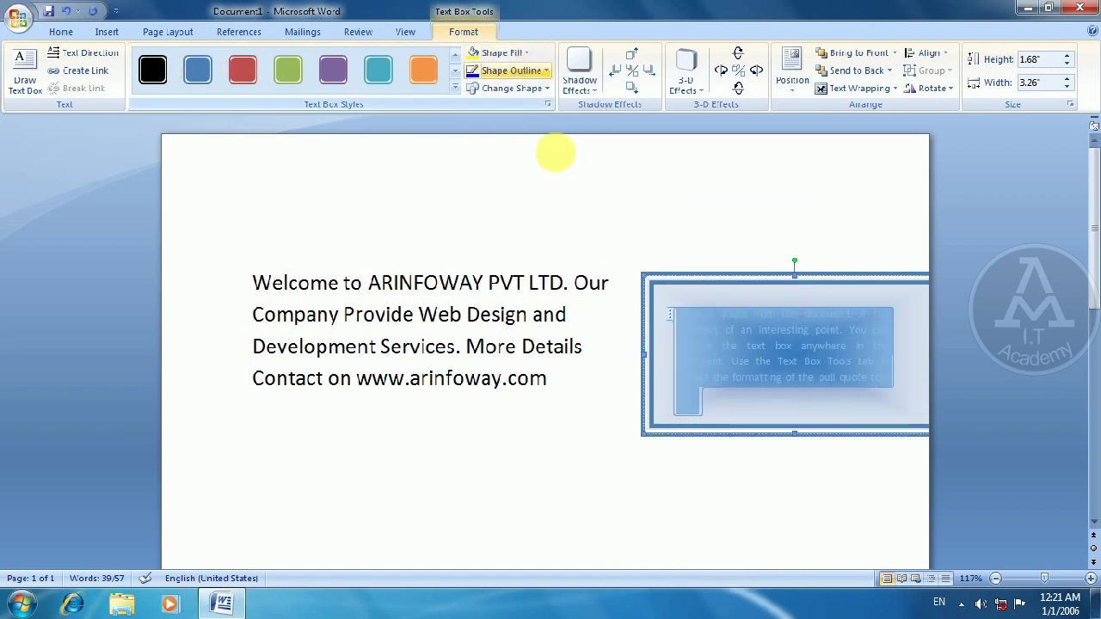
- Apply 3-D tilt effects to the quote text box
click(721, 72)
click(758, 72)
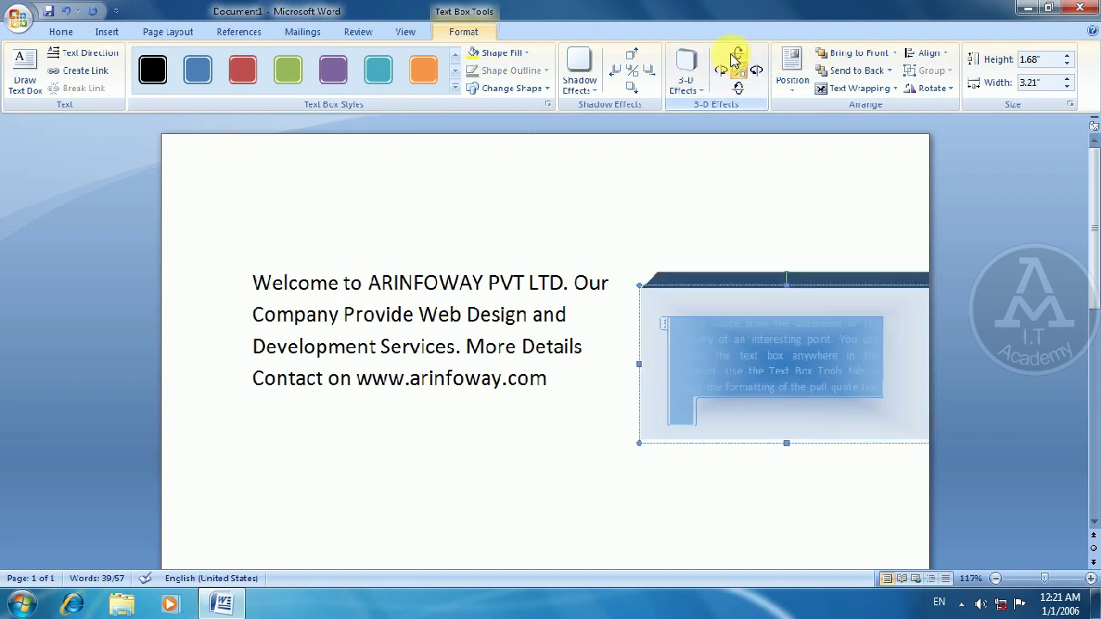
click(737, 56)
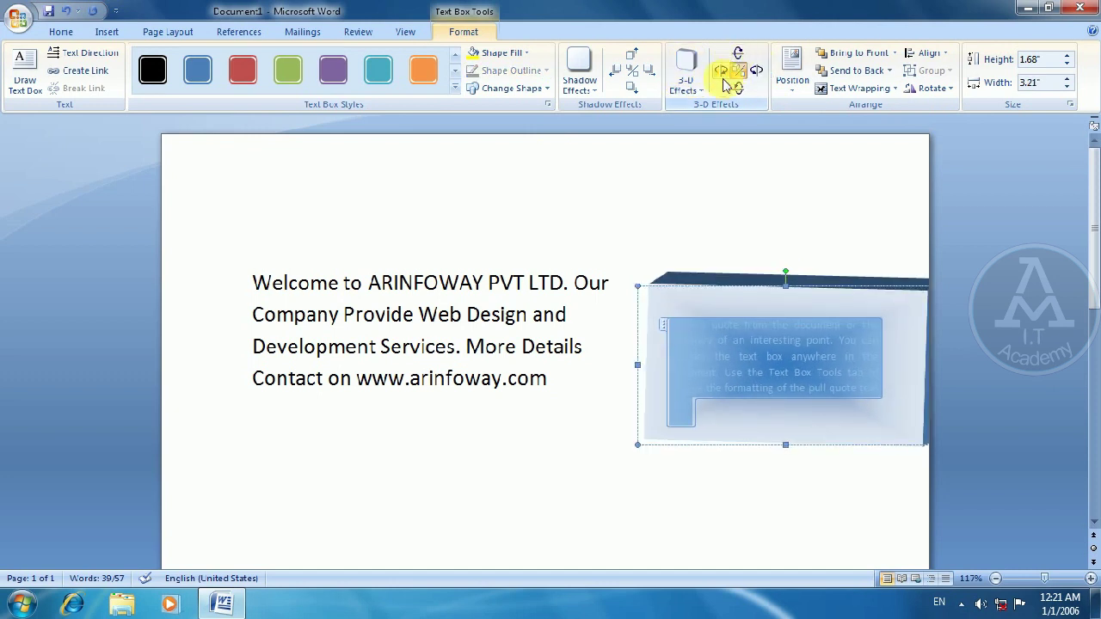
- Select the 3-D quote text box and remove it from the document
click(845, 202)
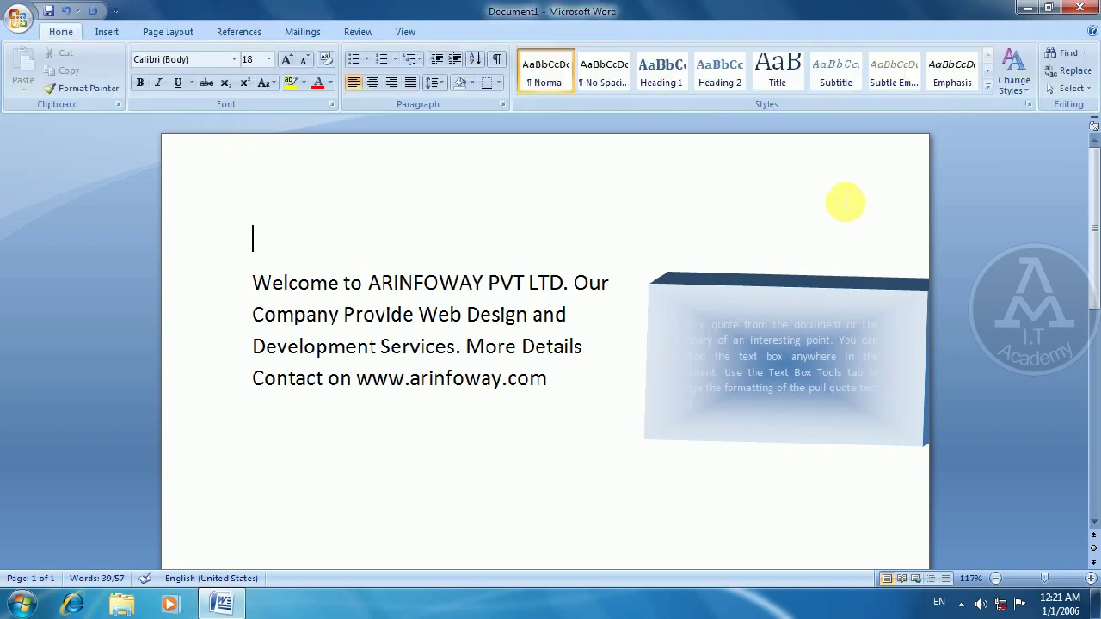
click(845, 307)
click(844, 308)
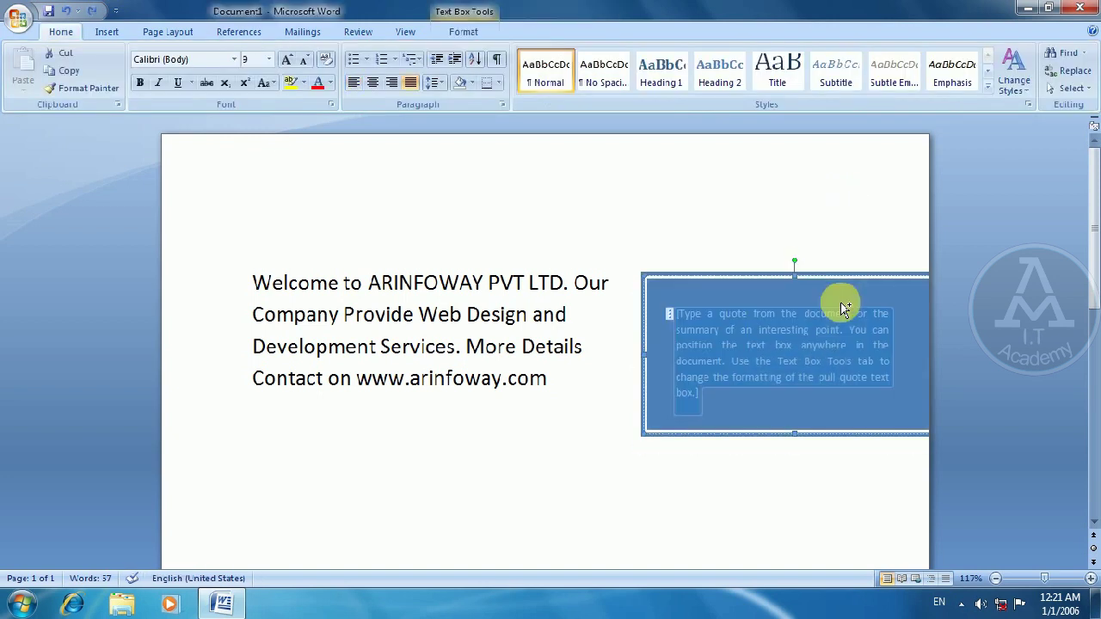
key(ctrl+z)
key(ctrl+z)
key(ctrl+z)
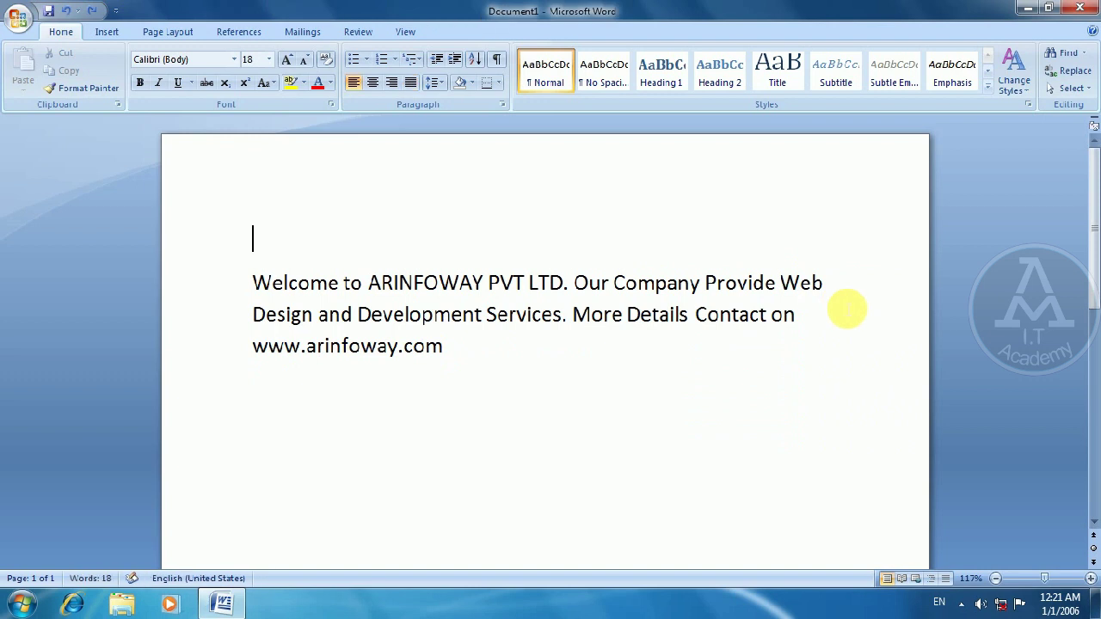
click(106, 31)
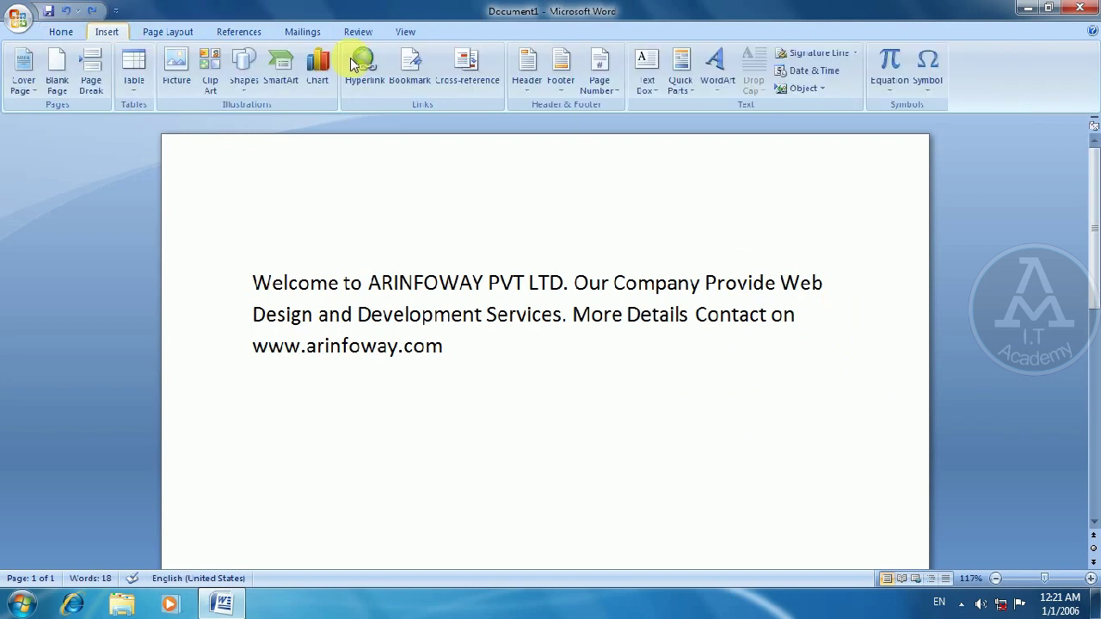
- Insert a Simple Text Box below the paragraph and enter the mobile phone number in it
click(644, 73)
click(666, 145)
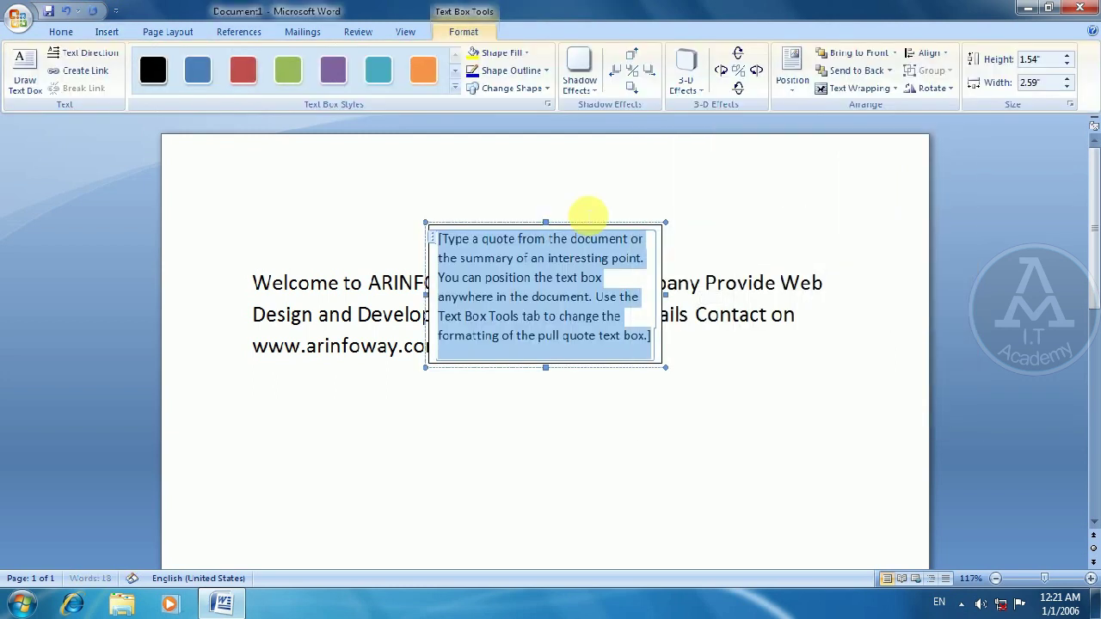
drag(589, 216, 588, 362)
click(560, 416)
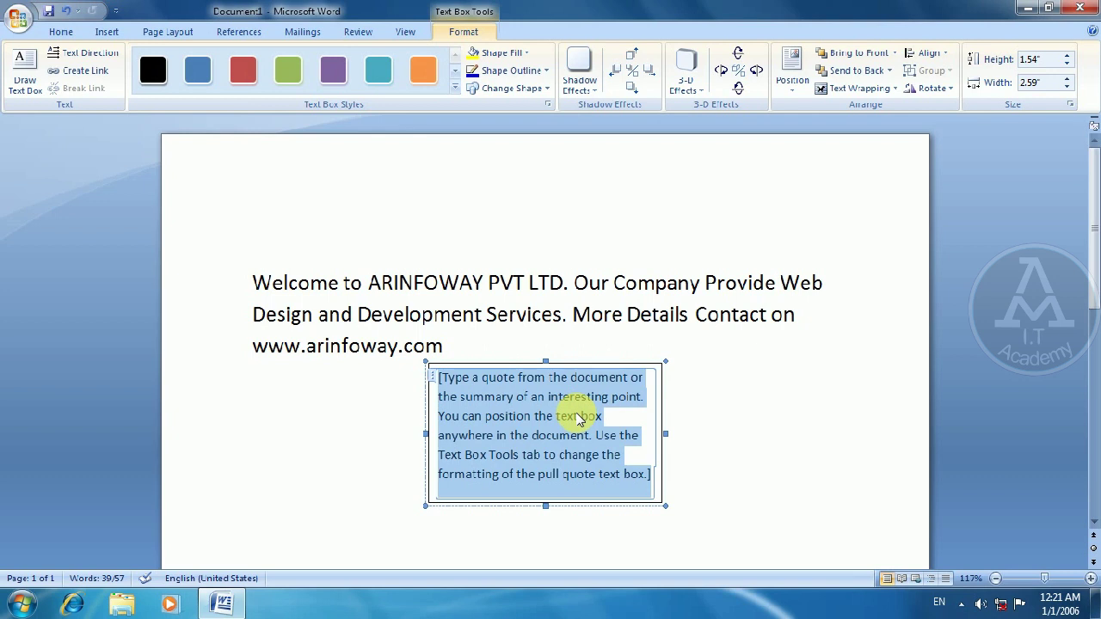
text(M)
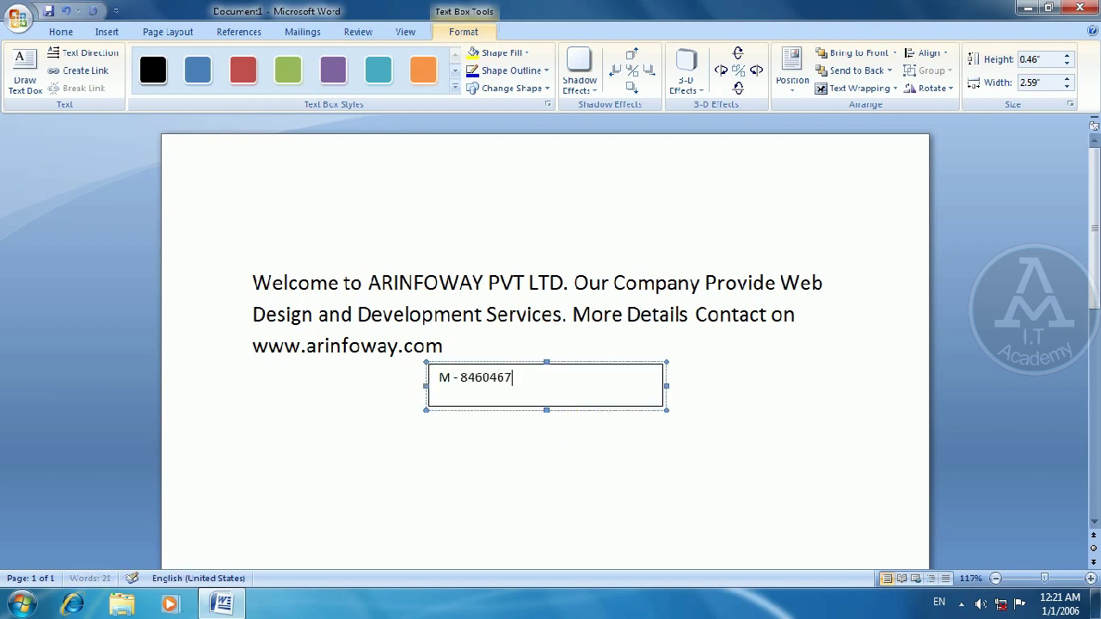
drag(590, 388, 421, 392)
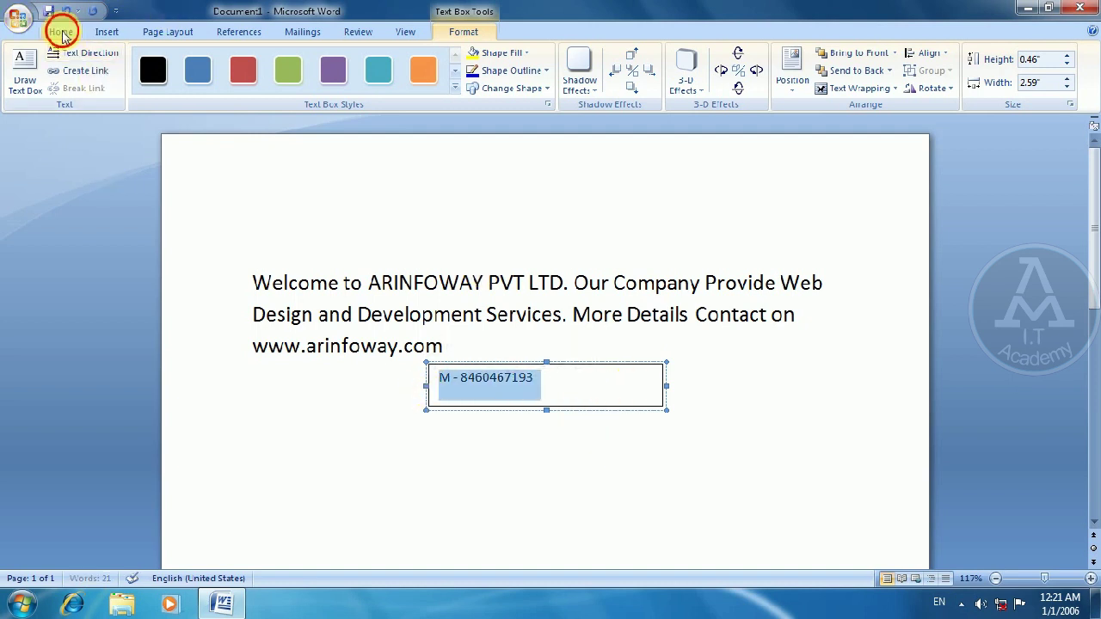
- Grow the phone-number text to size 24 and drag its box up onto the first line
click(60, 32)
click(286, 62)
click(286, 62)
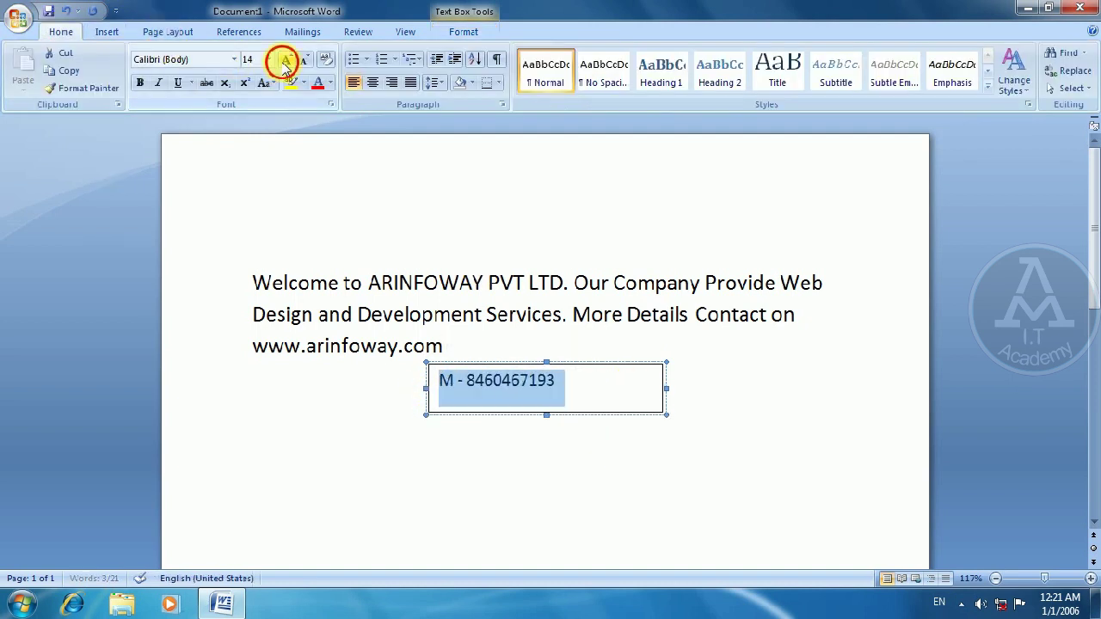
click(286, 62)
click(286, 62)
click(287, 62)
click(287, 62)
click(287, 62)
click(548, 413)
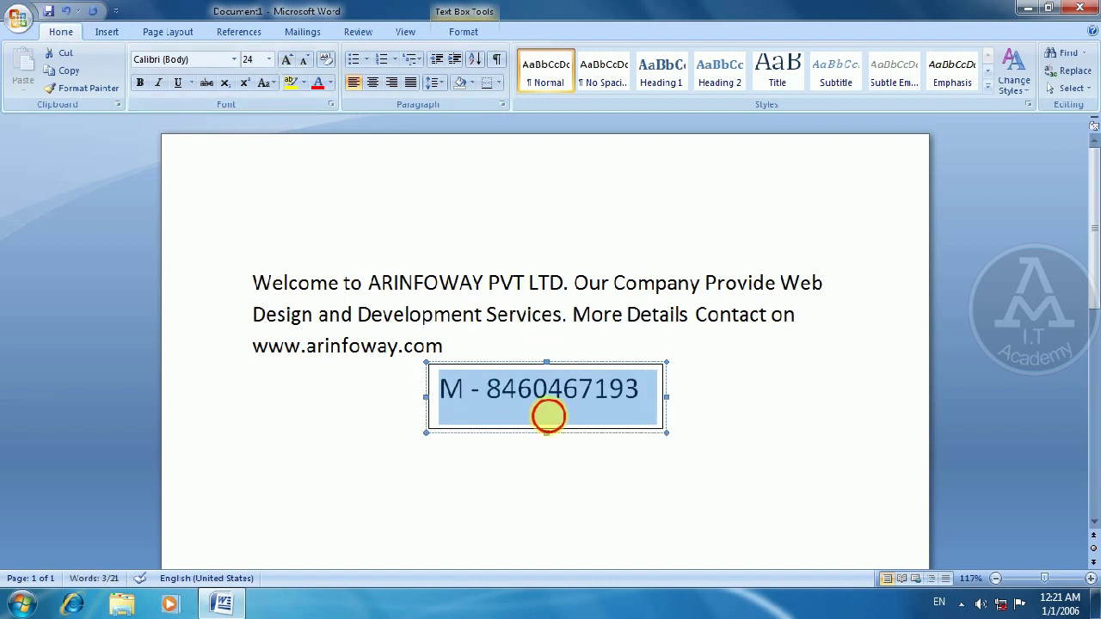
click(576, 364)
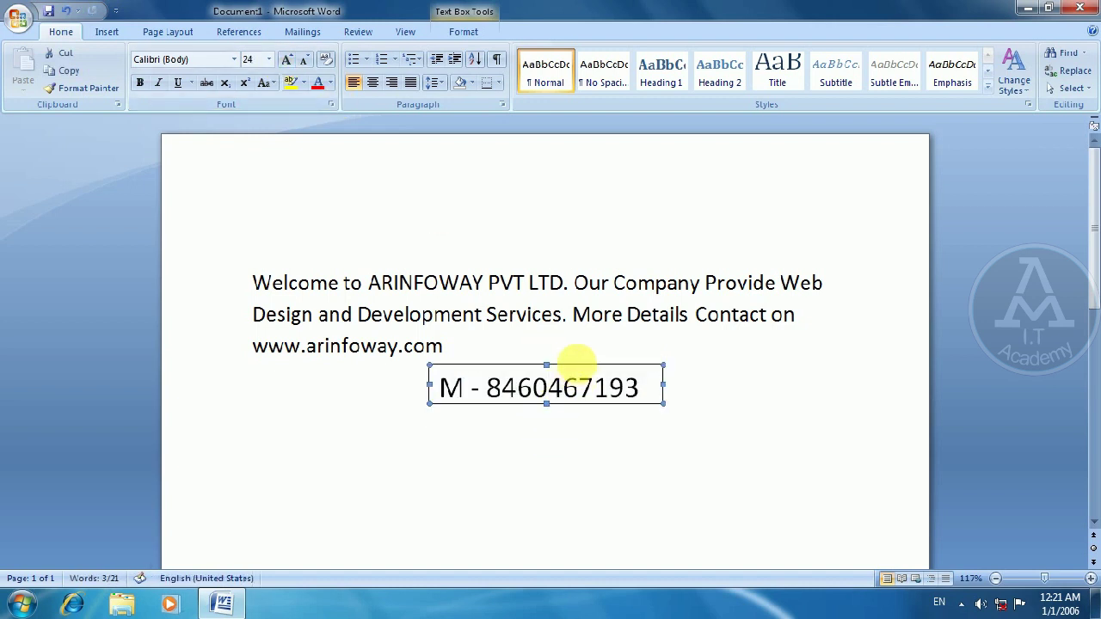
drag(583, 377, 595, 271)
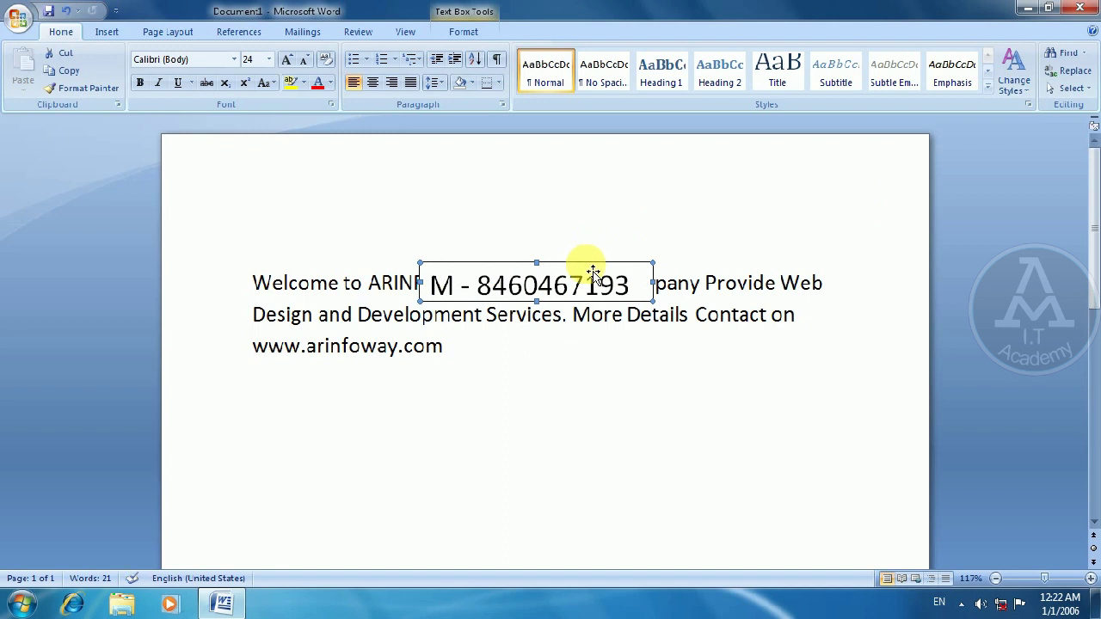
- Give the phone-number text box No Fill and No Outline
click(459, 34)
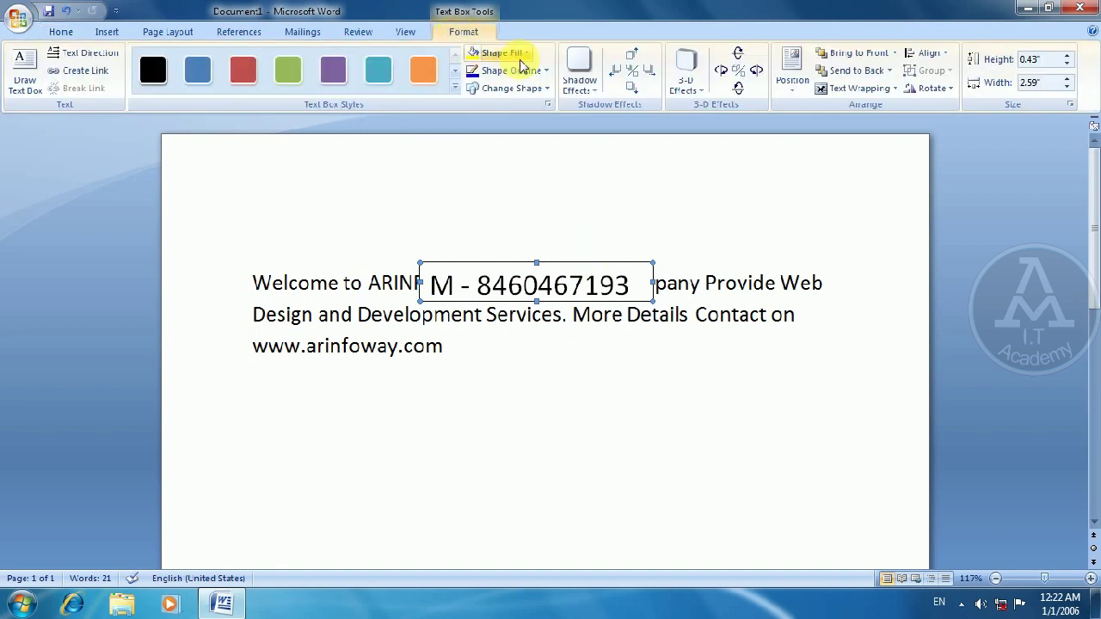
click(492, 53)
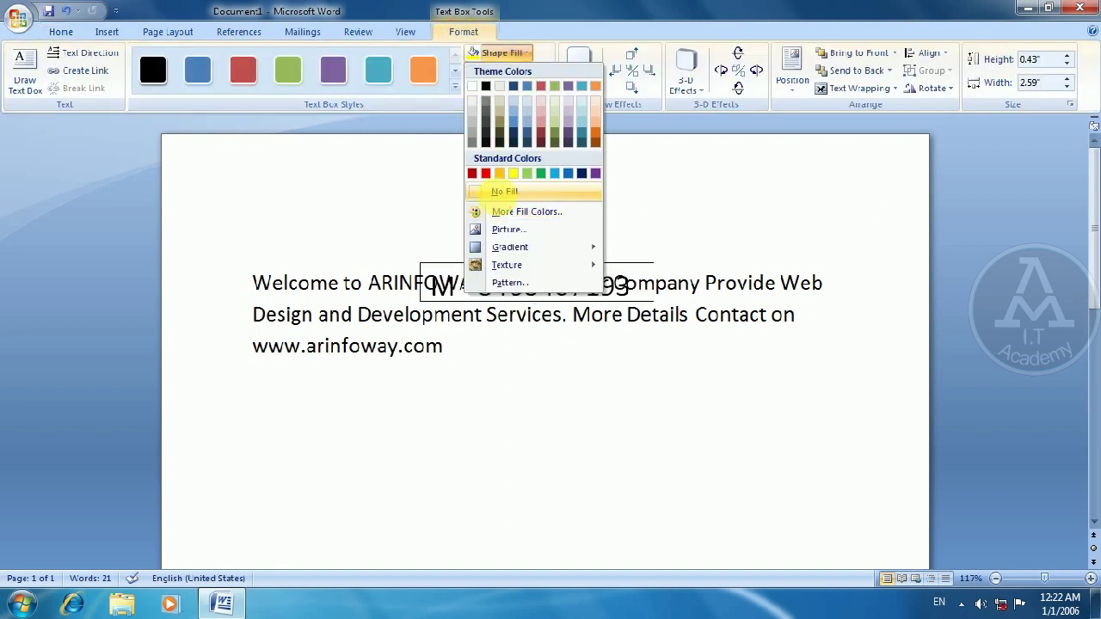
click(501, 192)
click(541, 74)
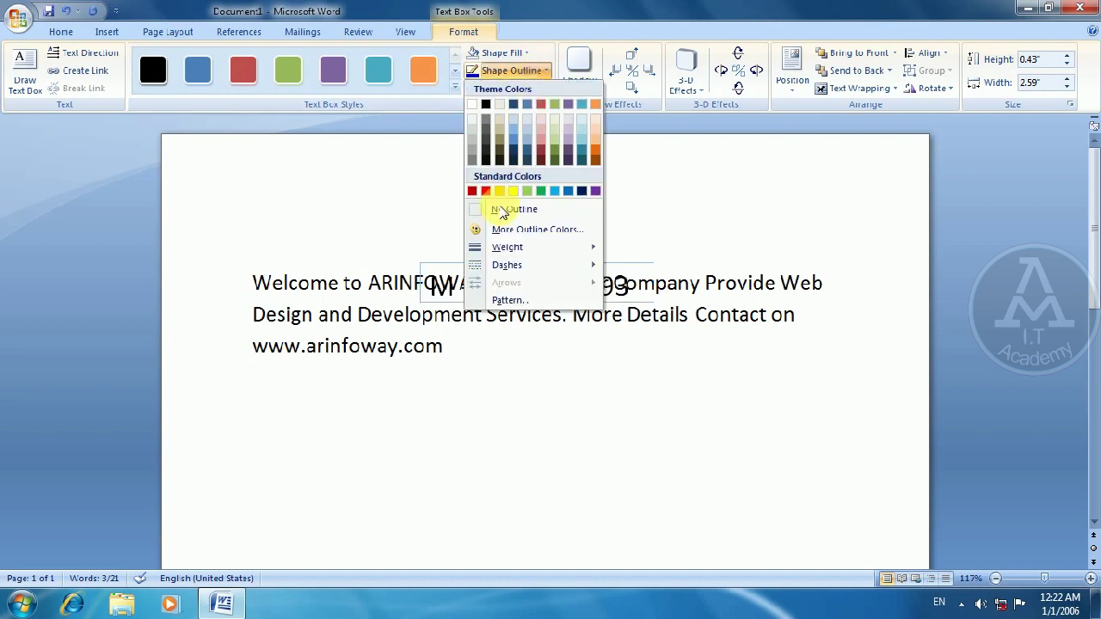
click(503, 209)
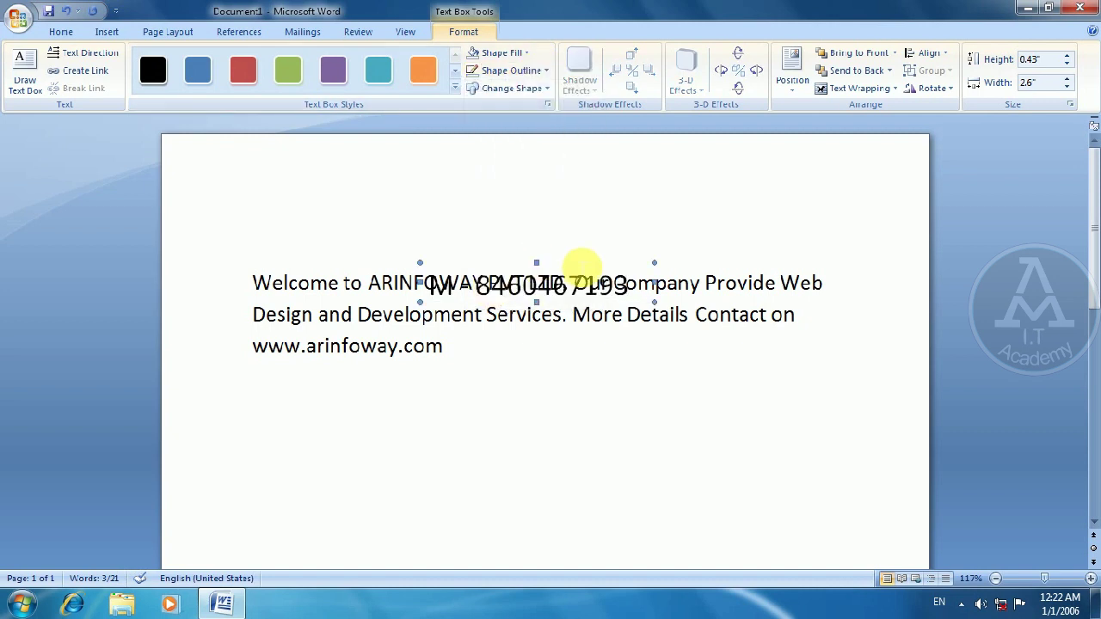
- Move the phone-number box to the top right and narrow it to 2.46 inches wide
drag(581, 274, 862, 207)
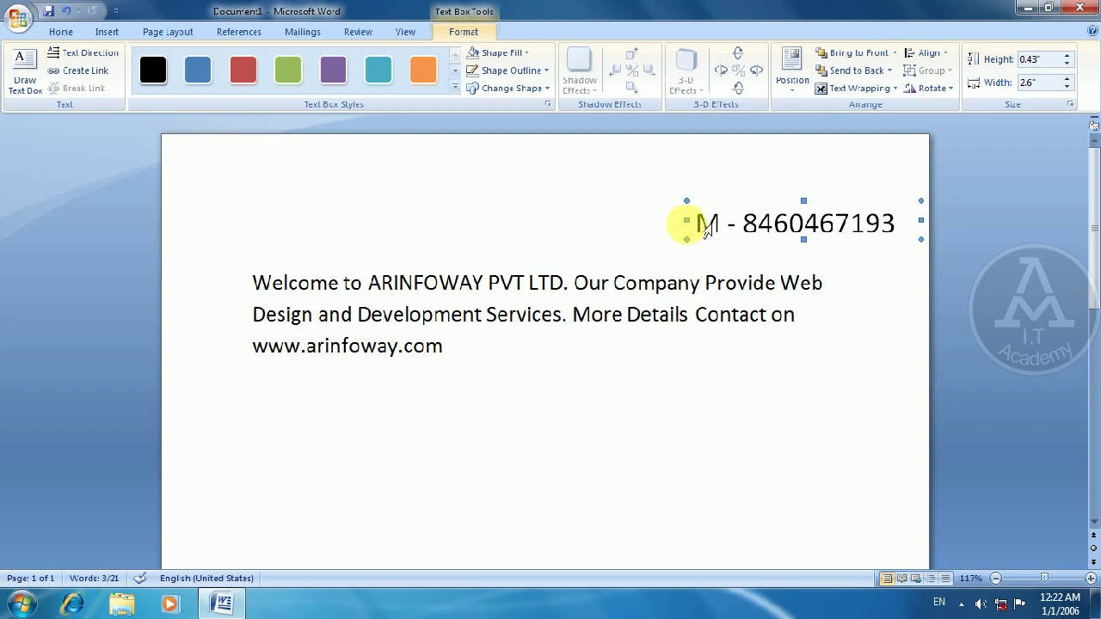
drag(686, 220, 700, 223)
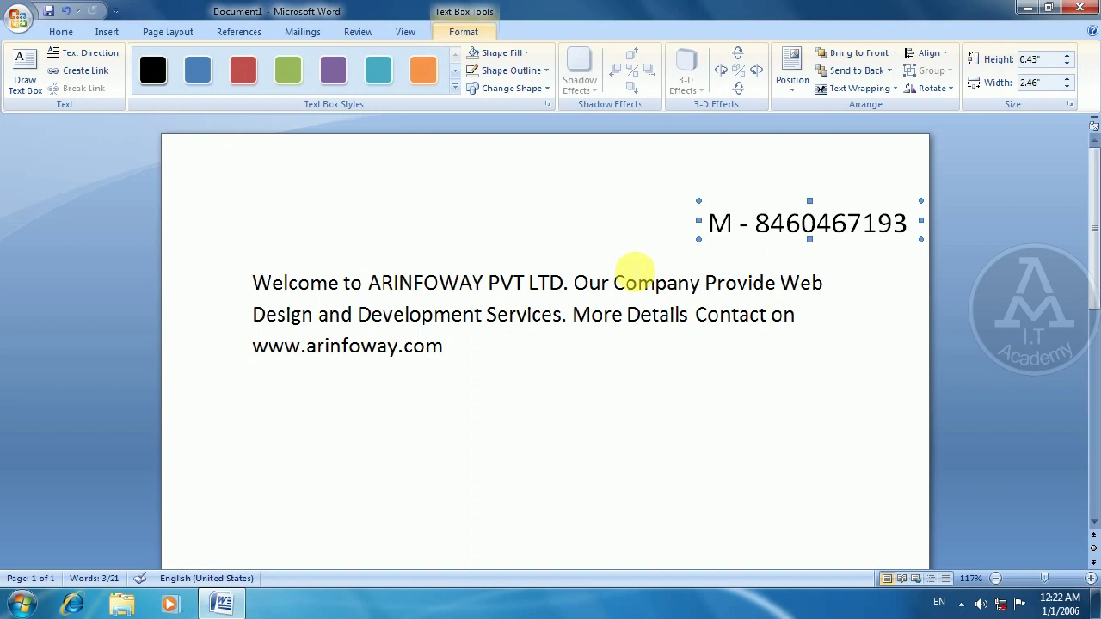
click(461, 370)
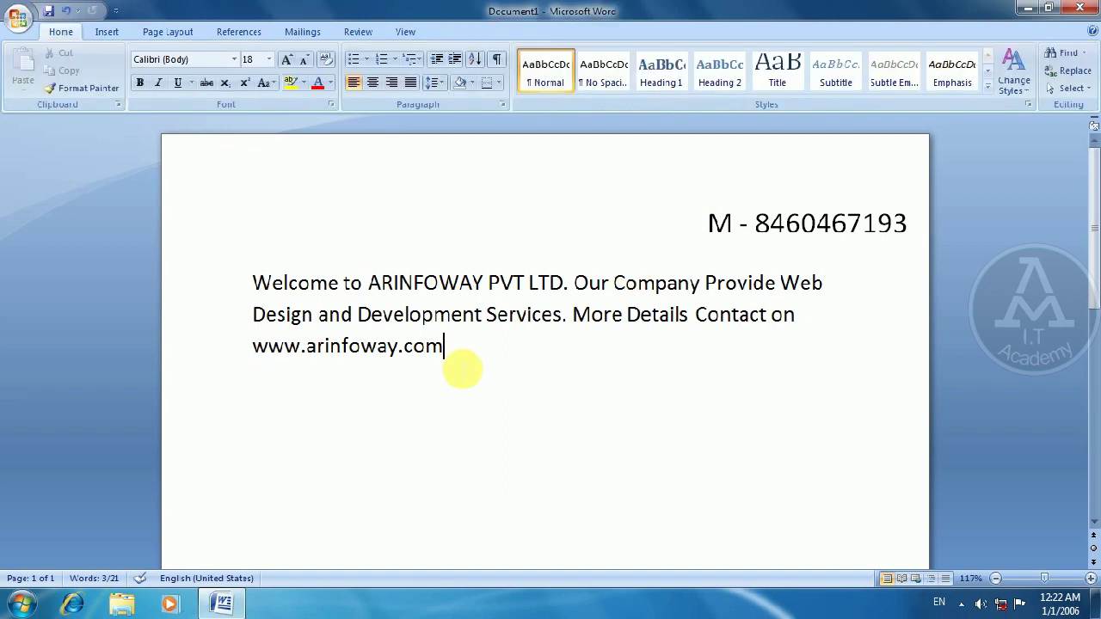
- Insert the Author document-property field and drag it to the top left above the paragraph
click(101, 32)
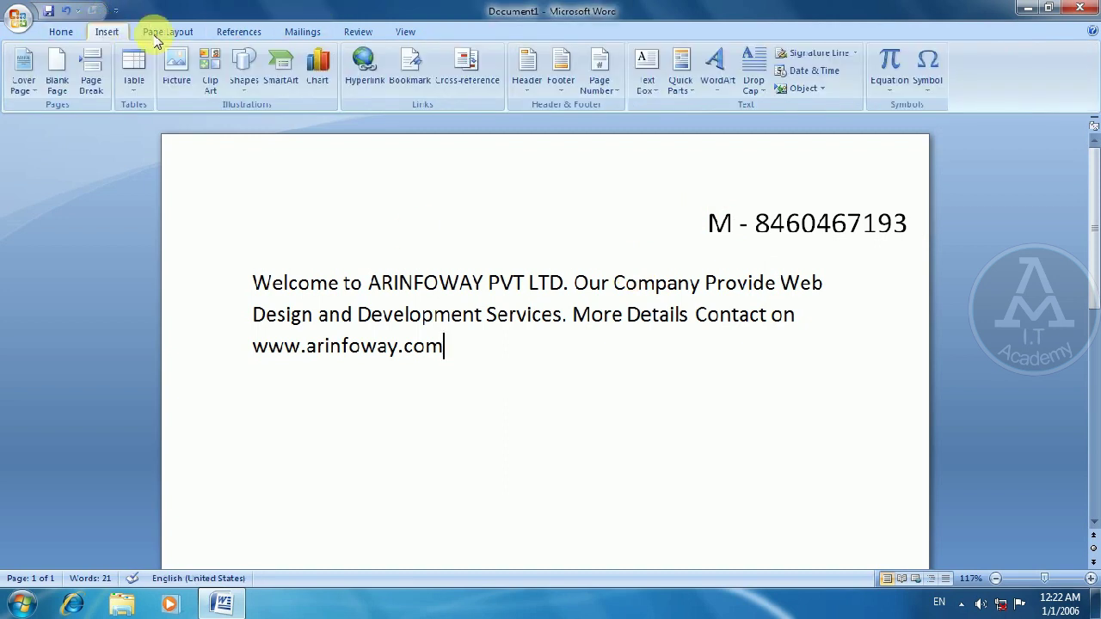
click(677, 84)
mouse_move(700, 115)
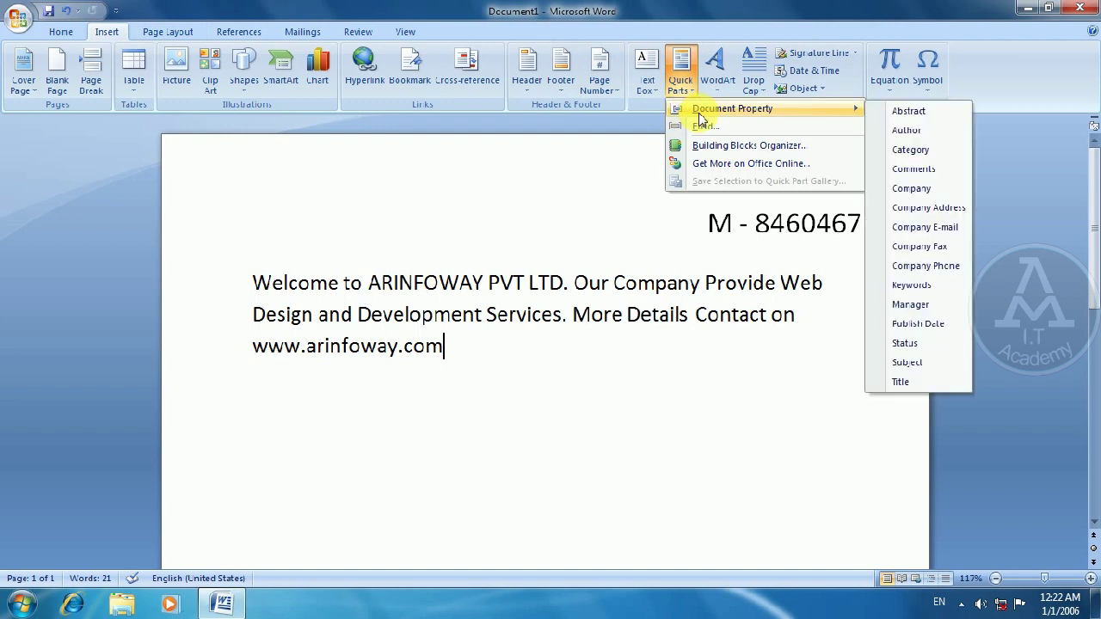
click(907, 130)
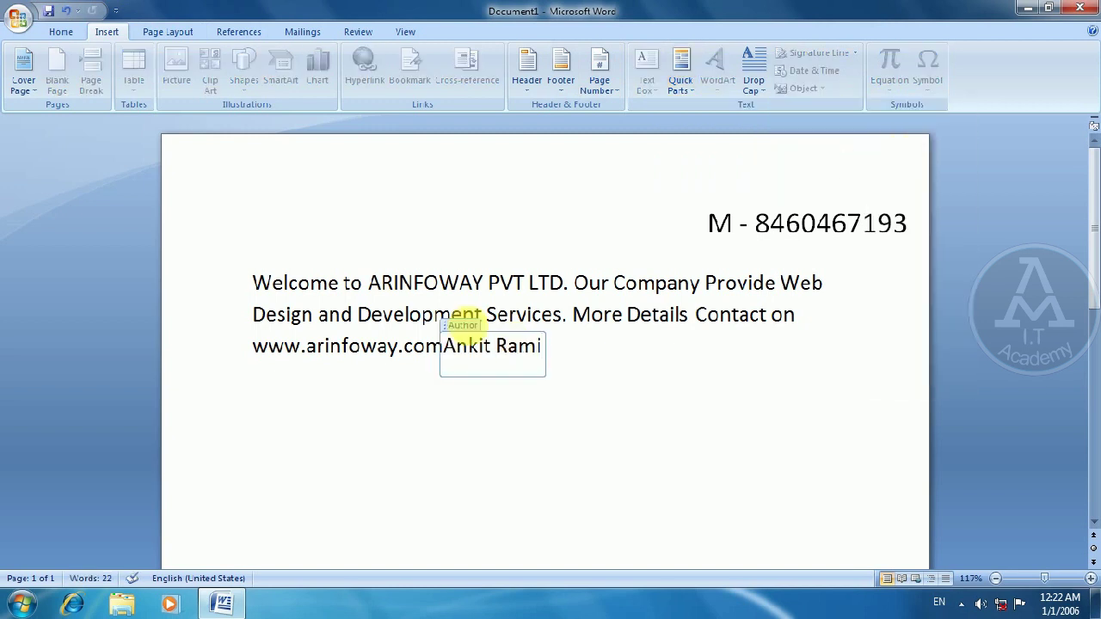
drag(463, 331, 607, 203)
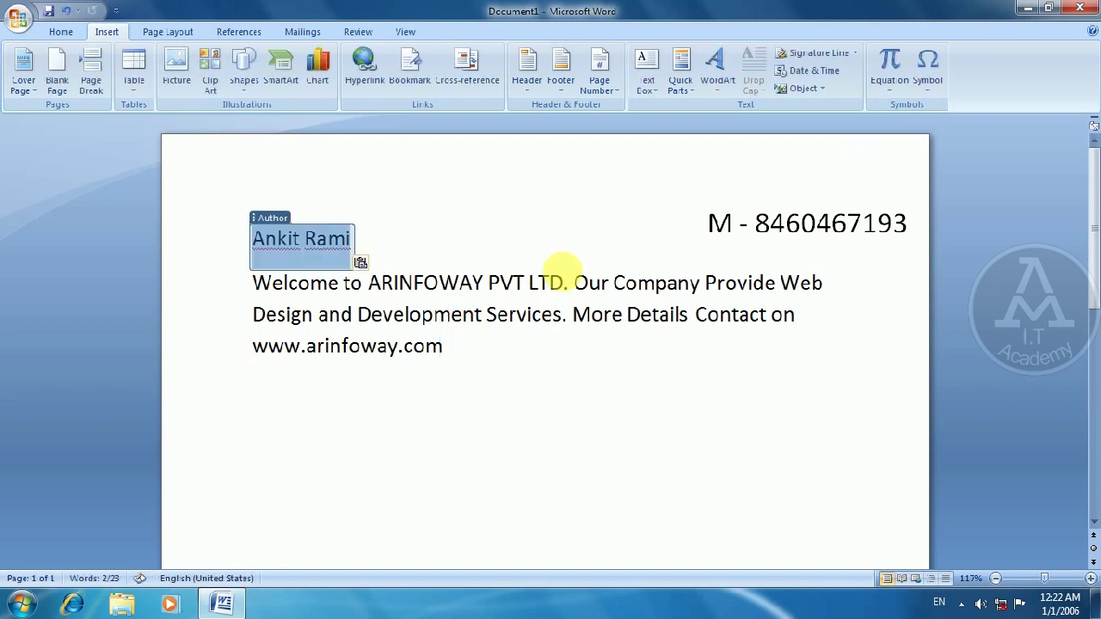
- Return the cursor to the end of the web address and browse Quick Parts without inserting anything
click(376, 315)
click(317, 239)
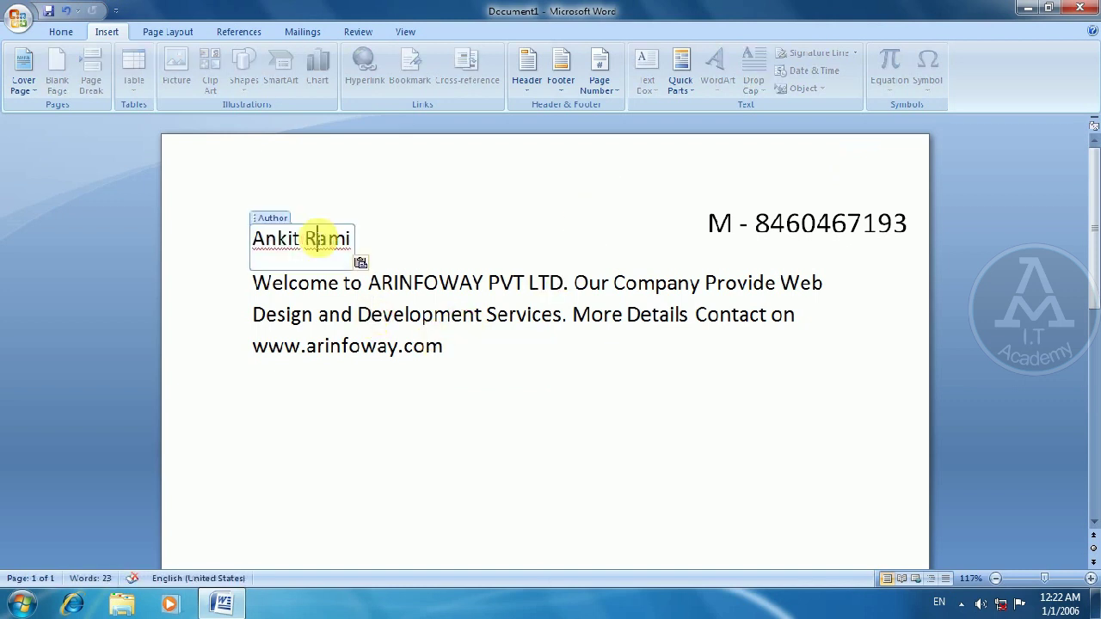
click(454, 355)
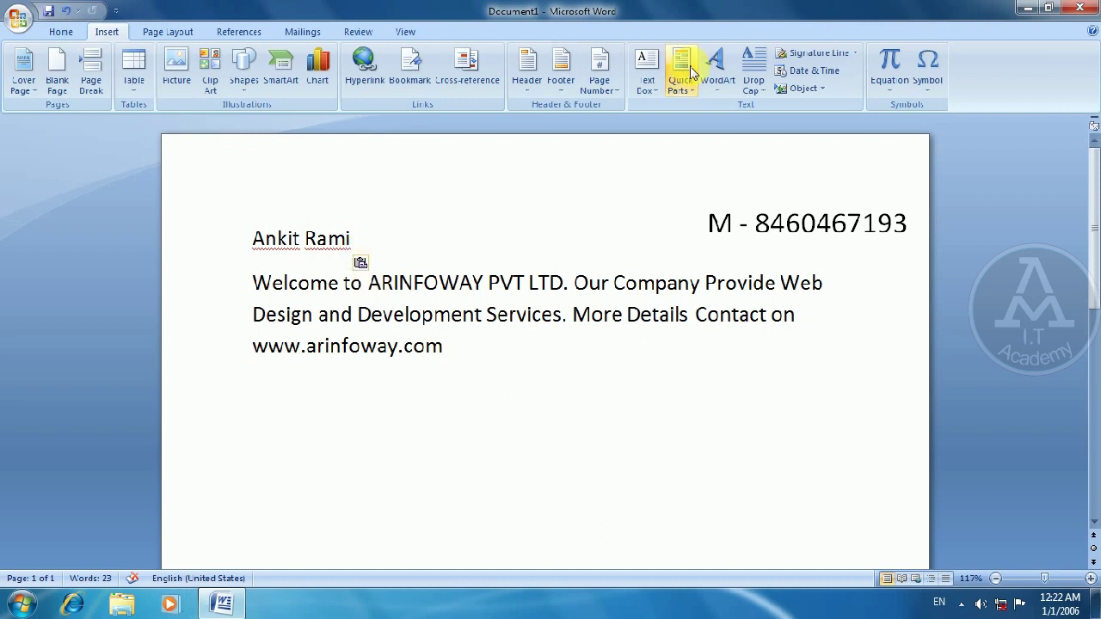
click(662, 92)
mouse_move(745, 110)
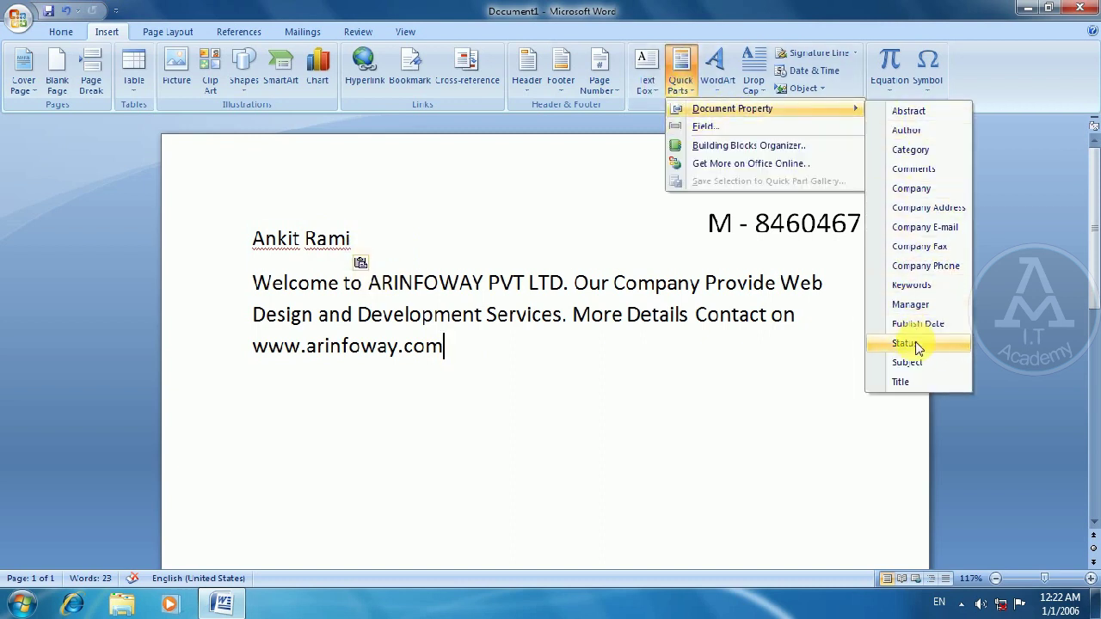
click(607, 370)
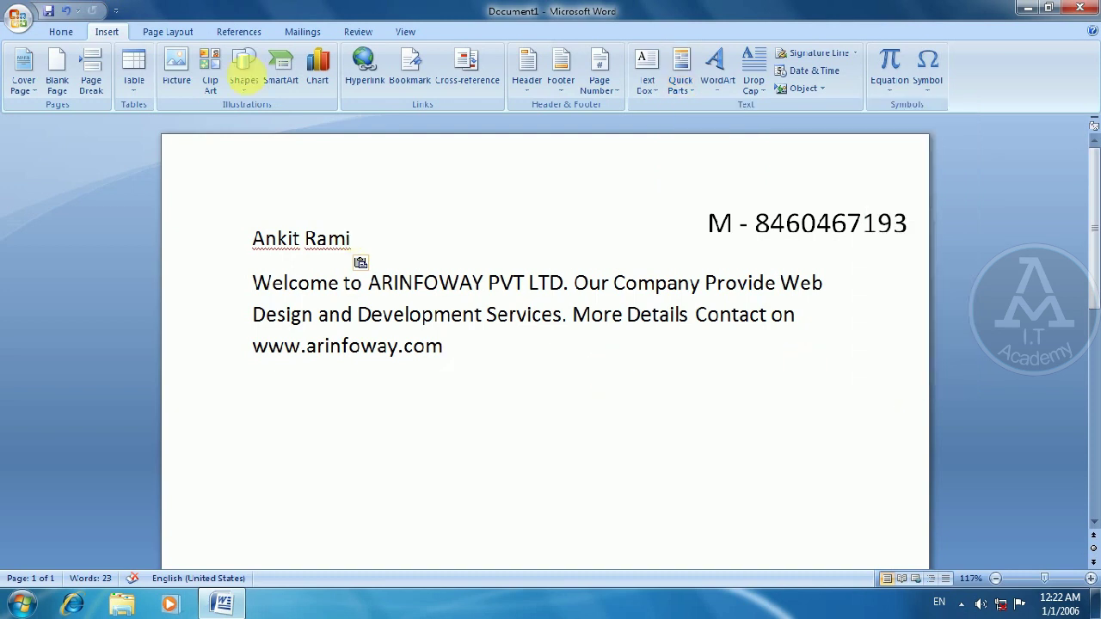
click(162, 33)
click(228, 35)
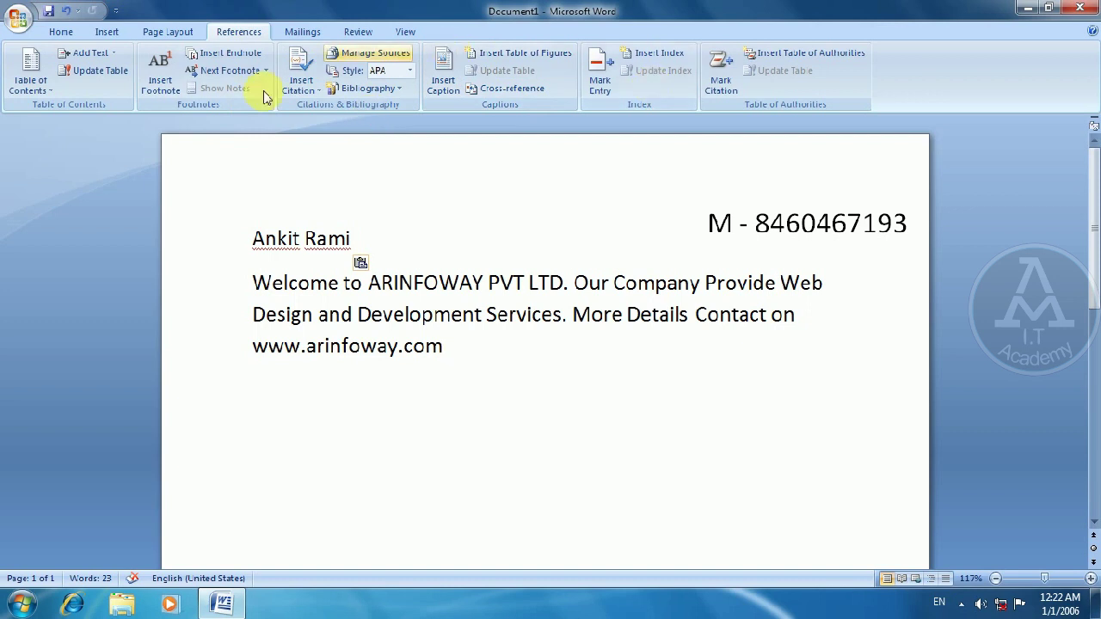
click(396, 89)
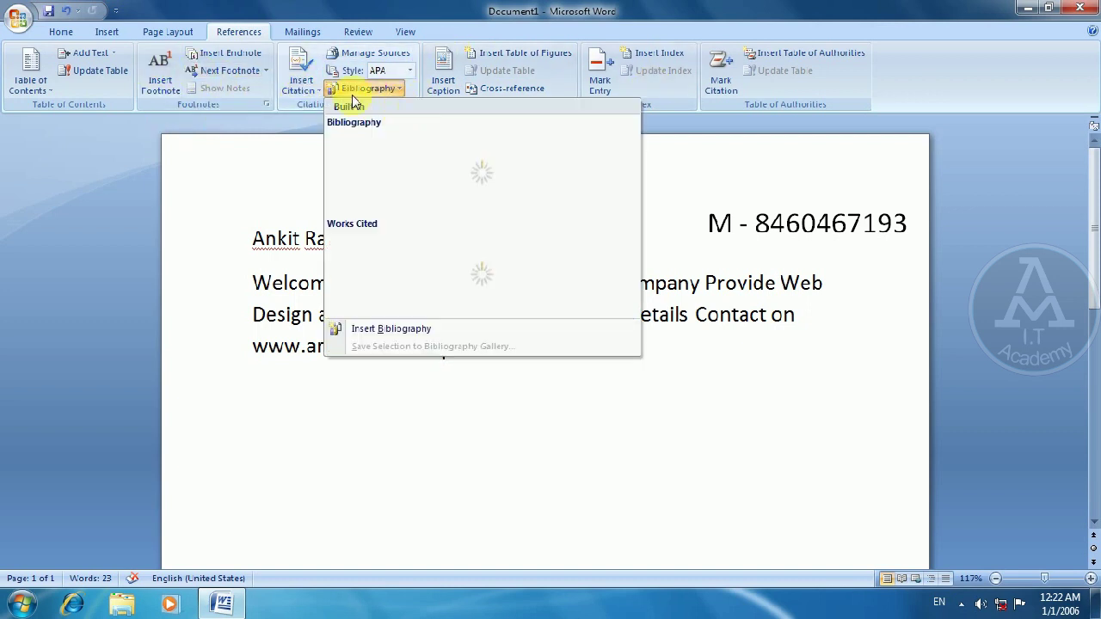
click(320, 462)
click(105, 32)
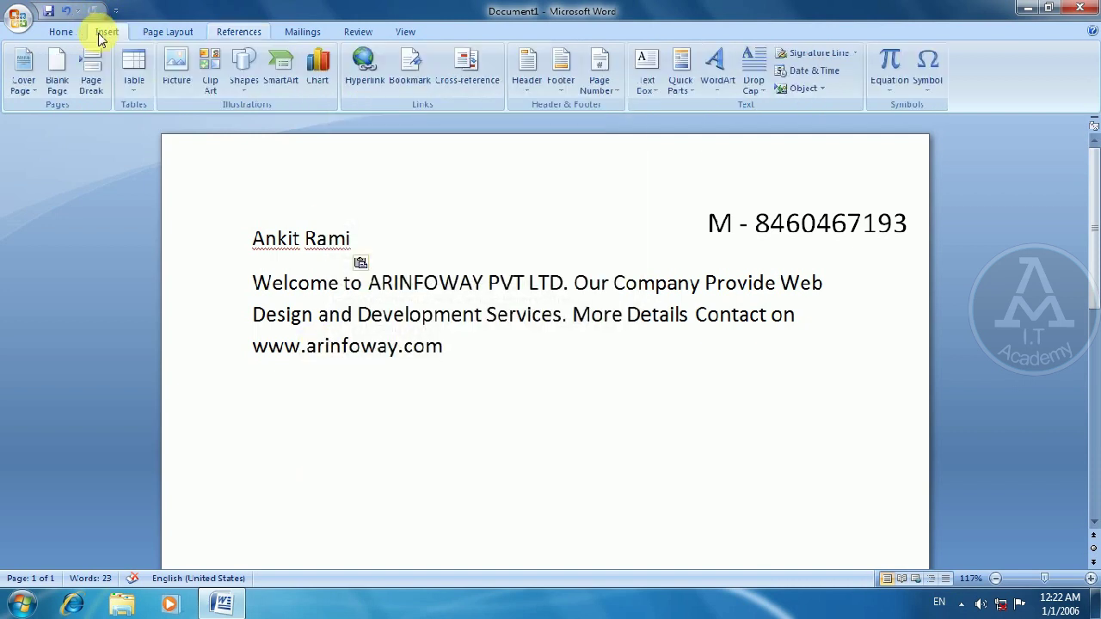
click(272, 238)
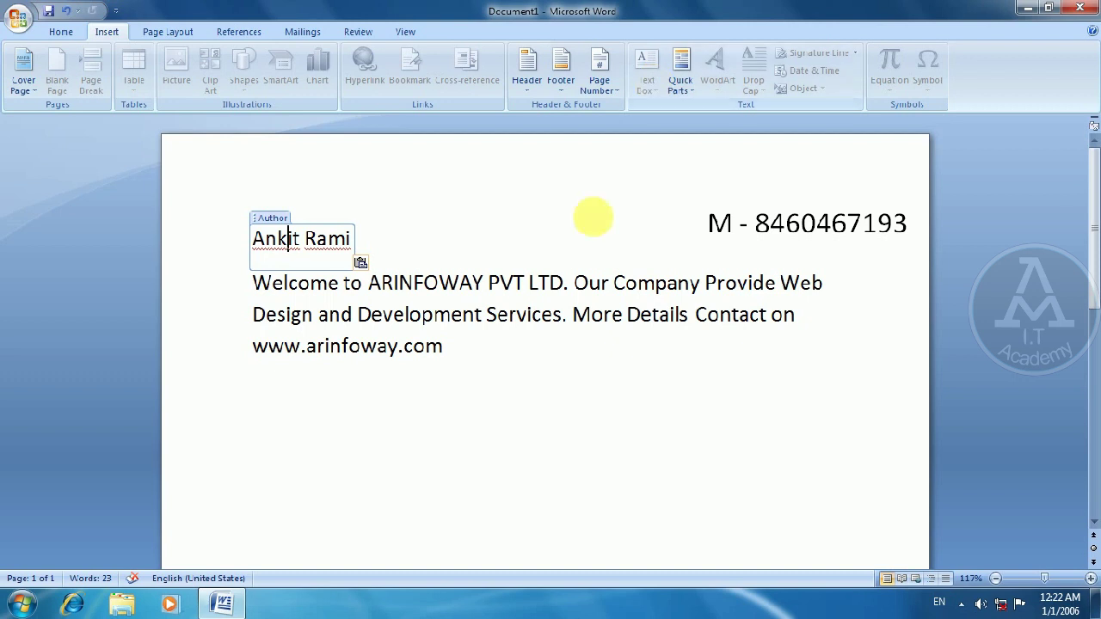
click(489, 348)
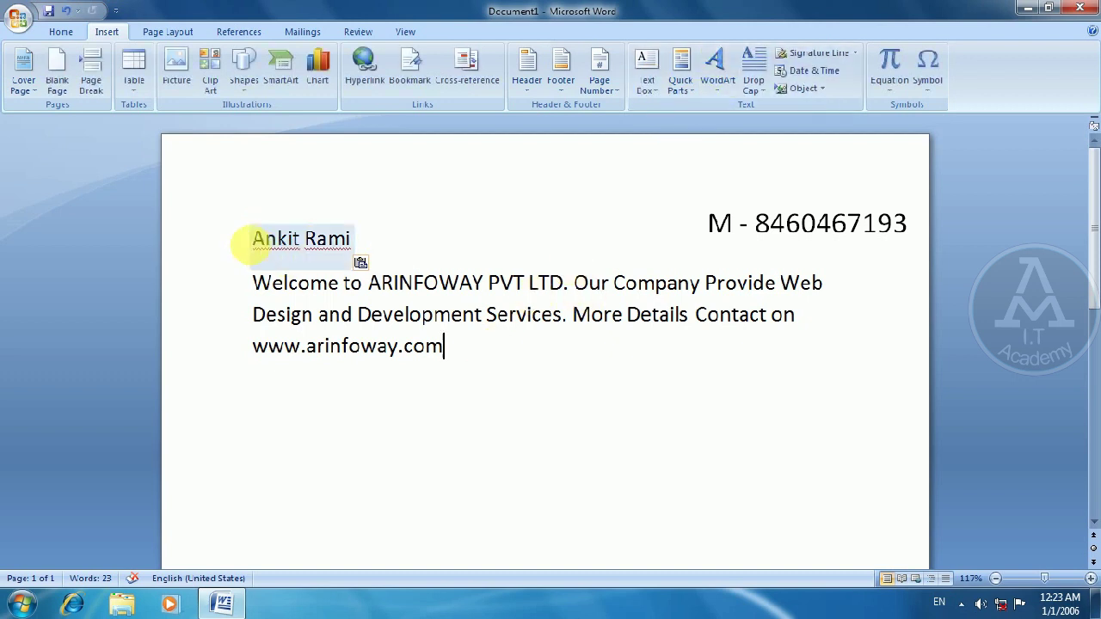
click(249, 243)
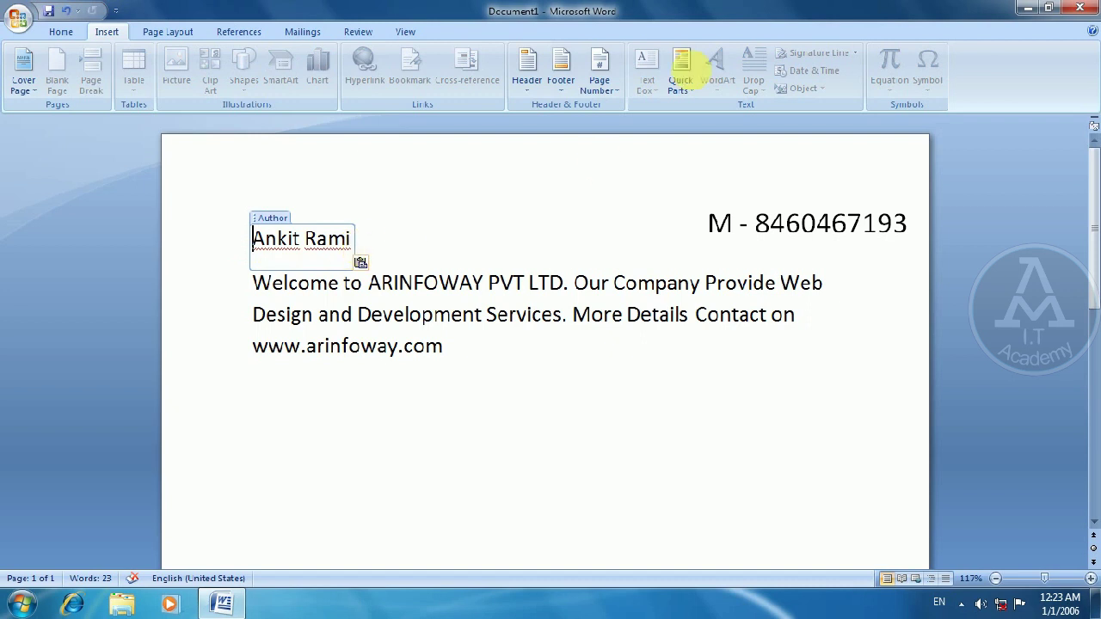
click(546, 325)
click(507, 352)
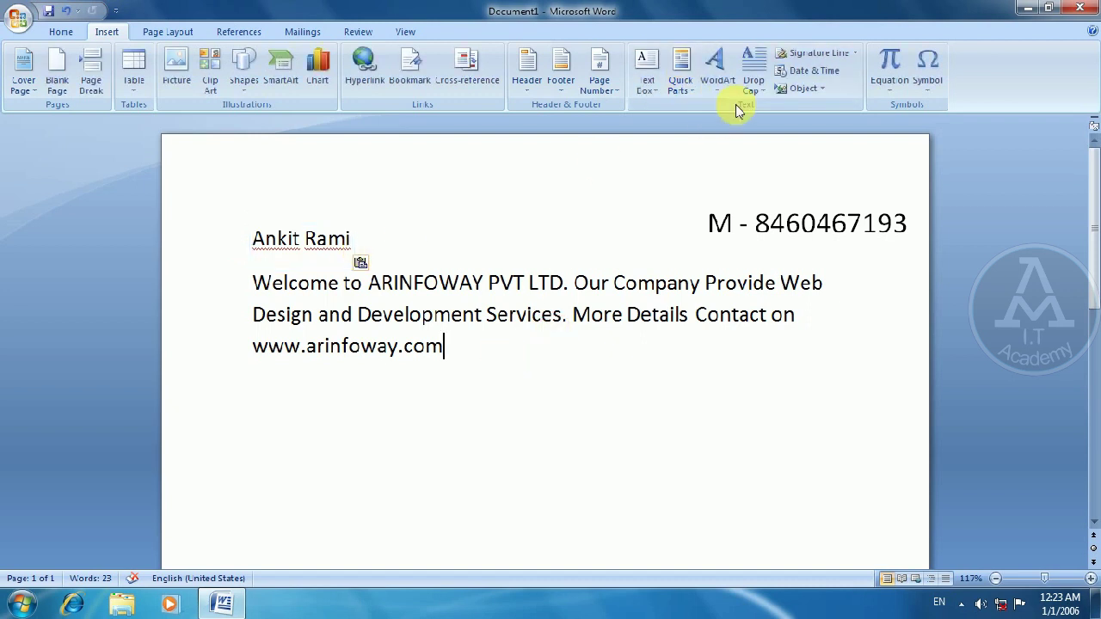
key(Return)
- Choose a red-and-grey gradient WordArt style and start typing the author's name
click(713, 84)
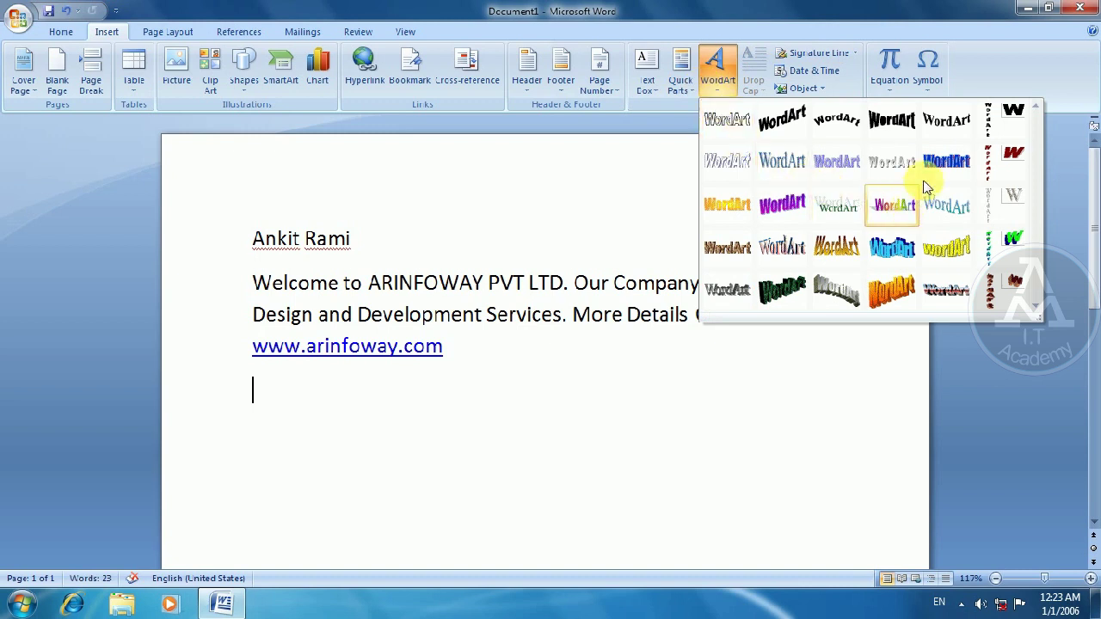
click(947, 295)
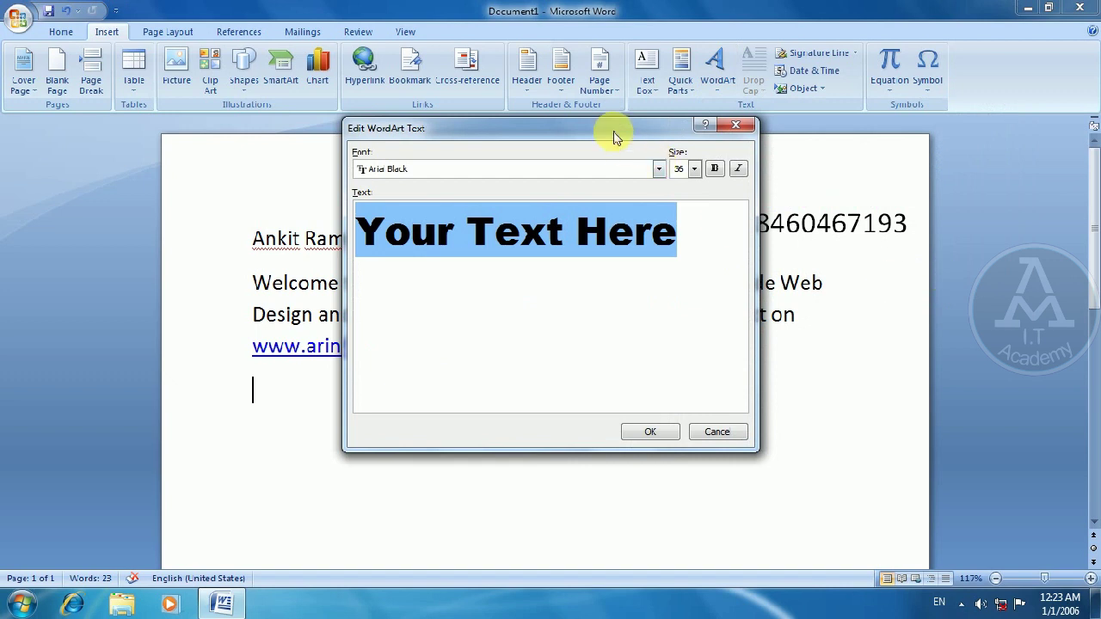
drag(613, 148, 616, 223)
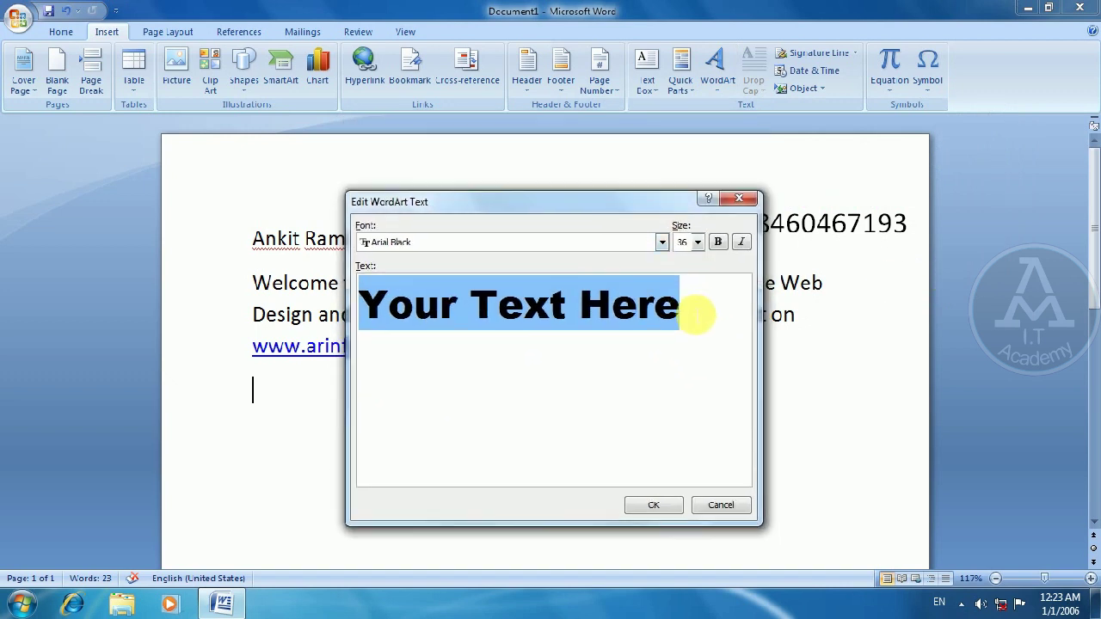
text(Ankit Rami)
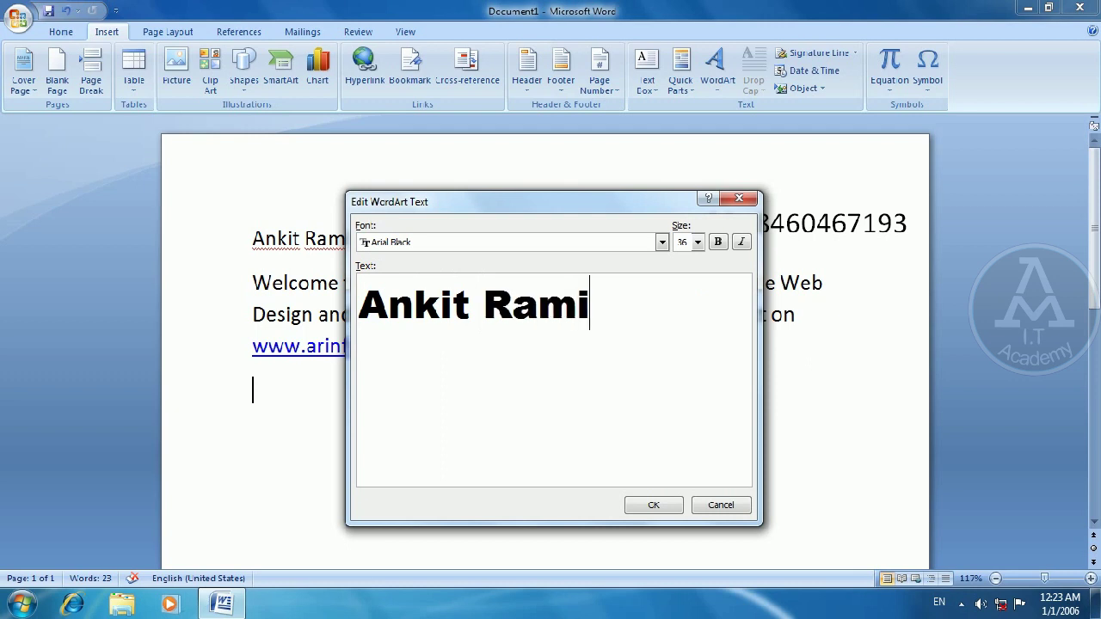
- Select the WordArt text and try bold and italic on it
click(696, 241)
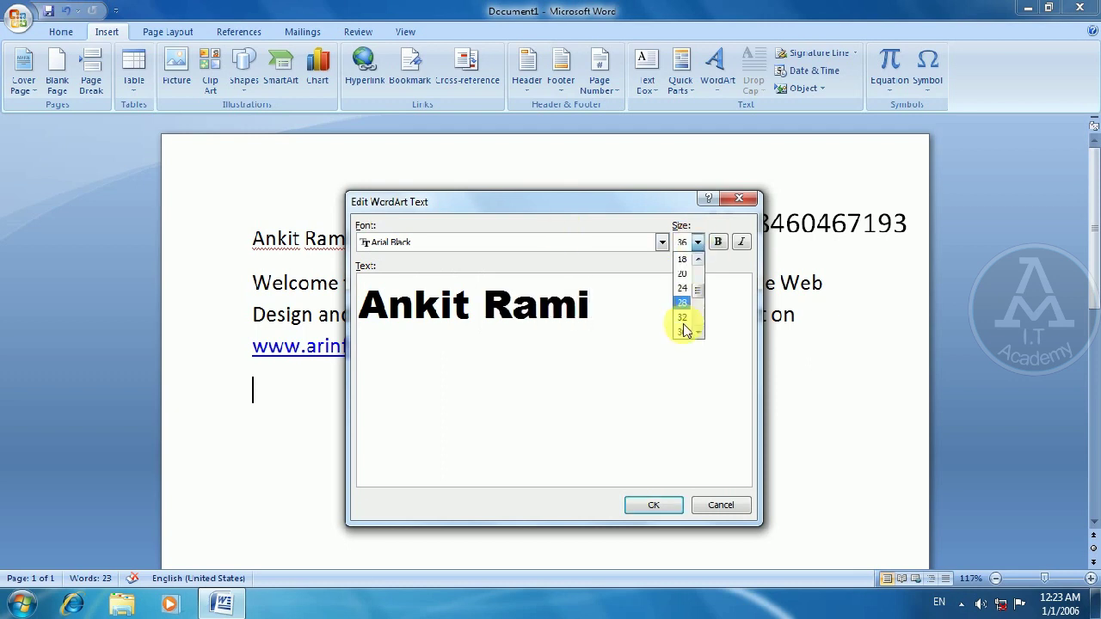
click(718, 244)
drag(587, 303, 335, 303)
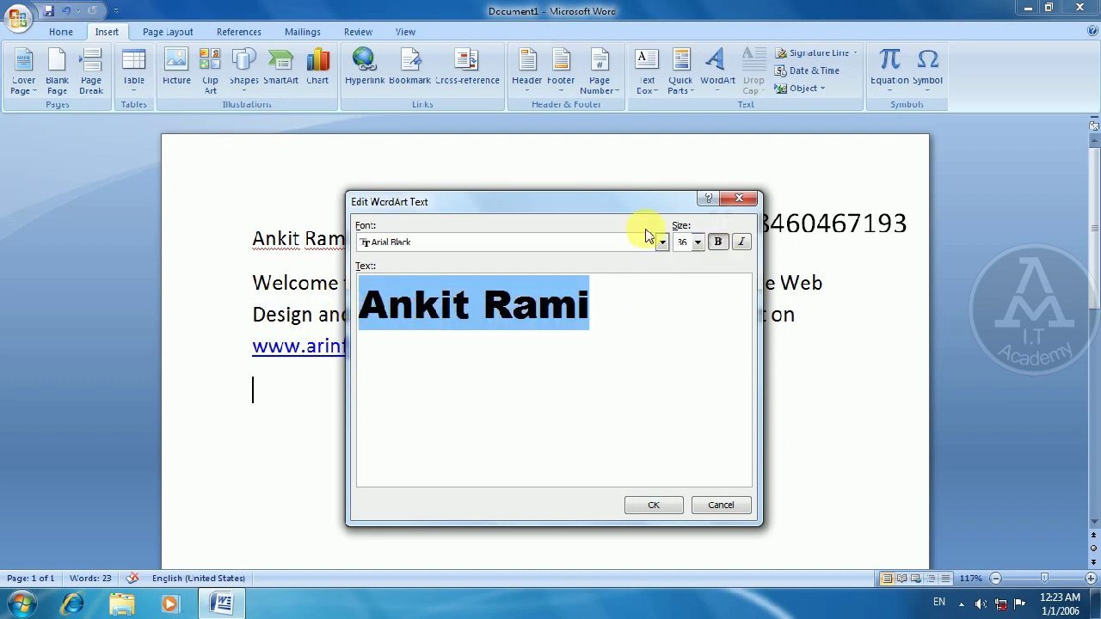
click(720, 244)
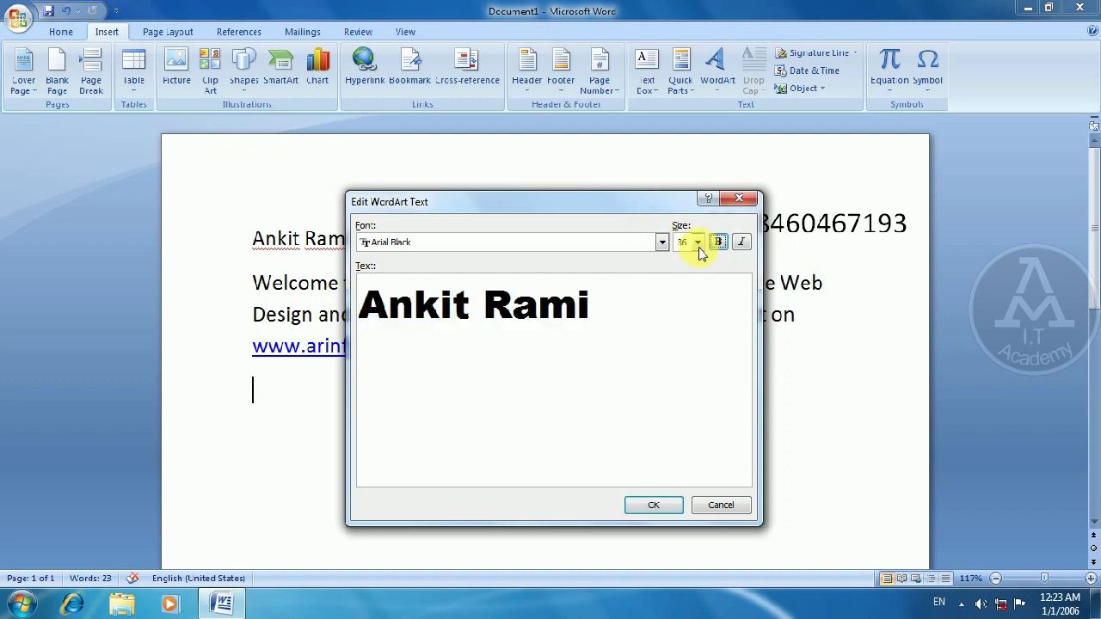
click(742, 244)
click(741, 244)
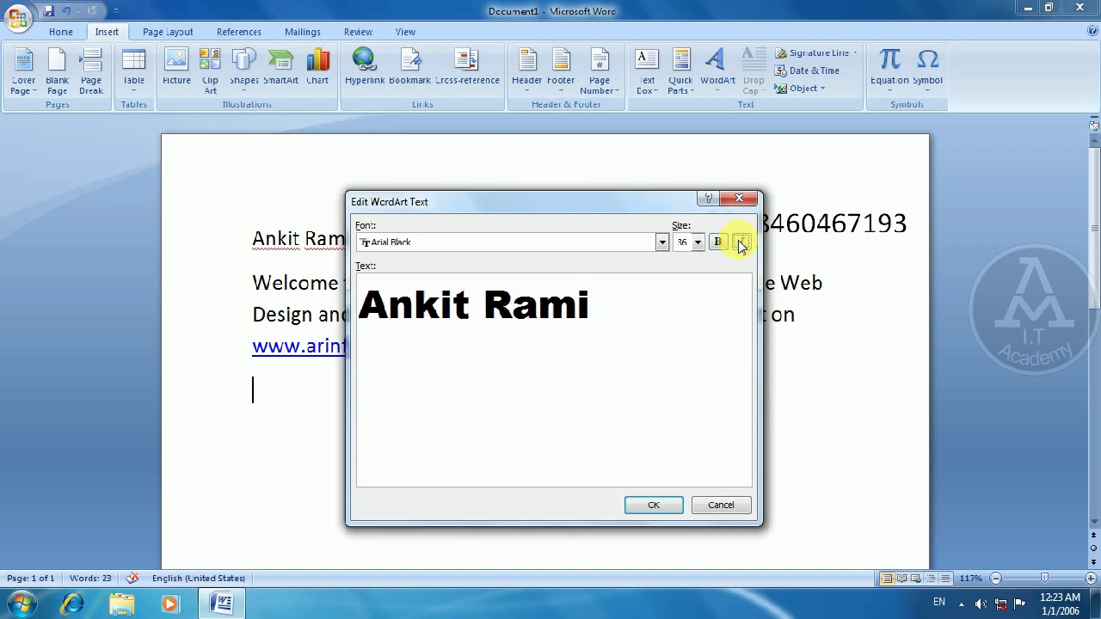
- Switch the font from Bauhaus 93 to bold Arial Narrow and confirm the WordArt
click(662, 244)
scroll(565, 284, down, 2)
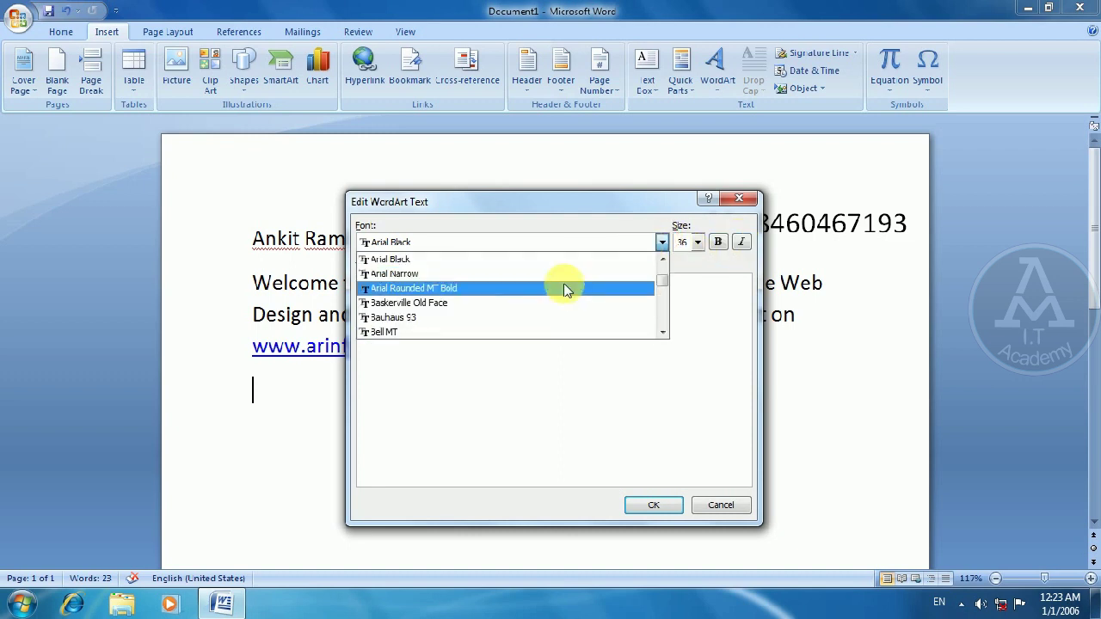
click(509, 310)
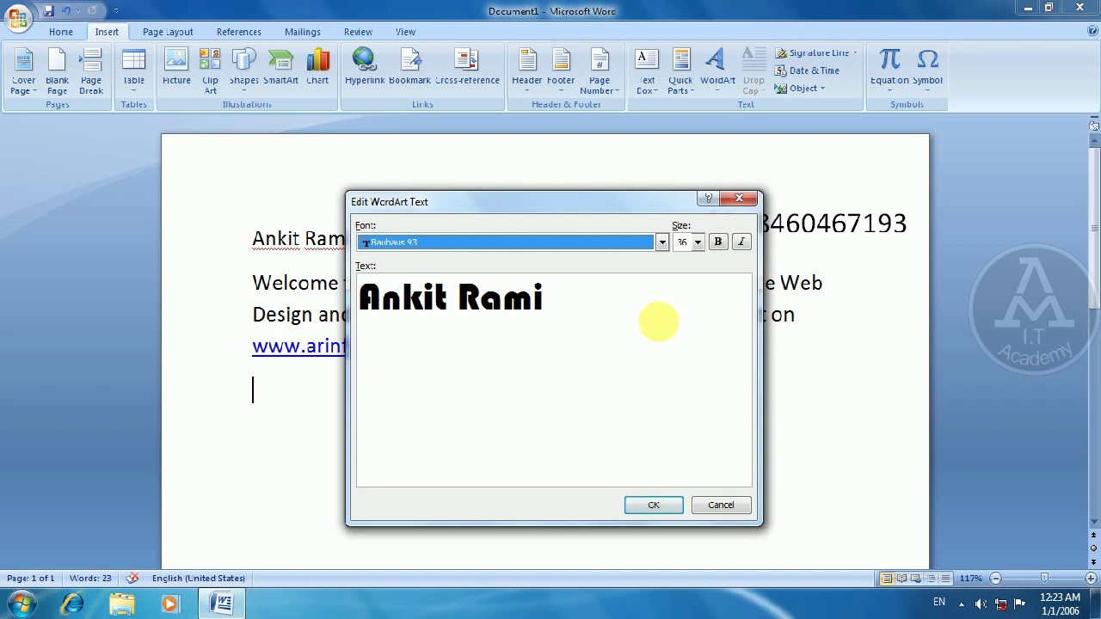
key(alt+Down)
click(479, 275)
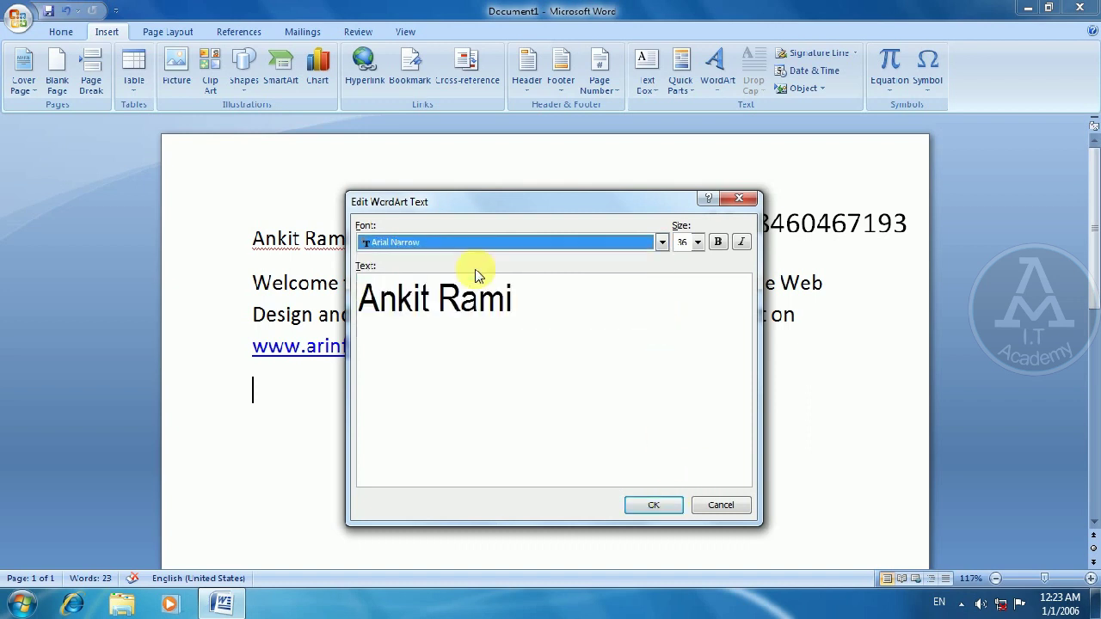
click(713, 243)
click(647, 504)
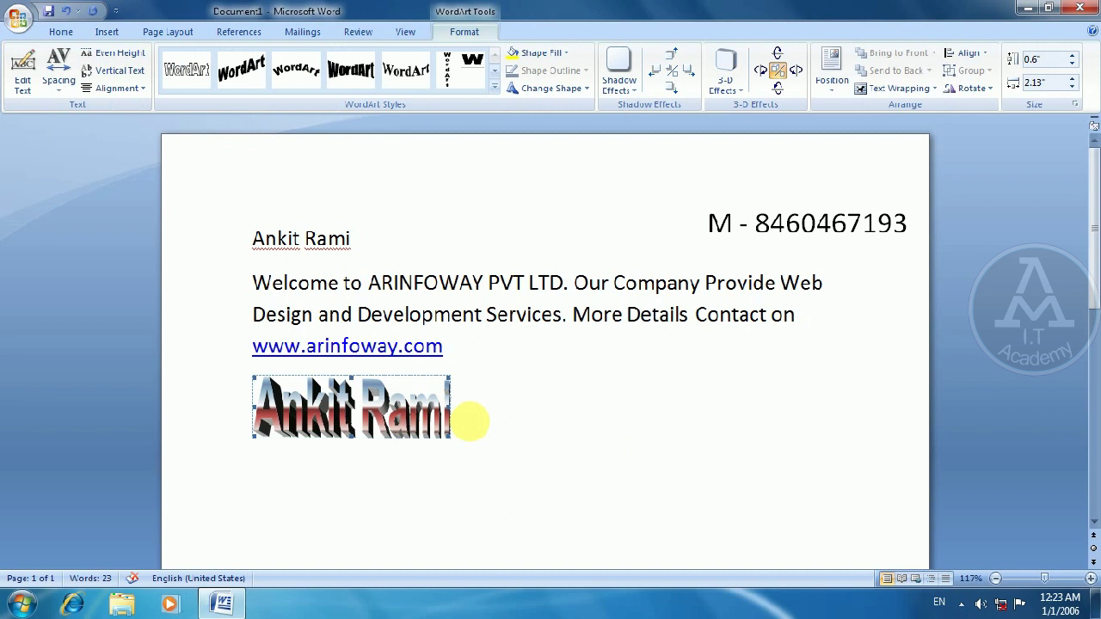
- Stretch the name WordArt to 1.29 by 6.25 inches
click(478, 422)
click(419, 423)
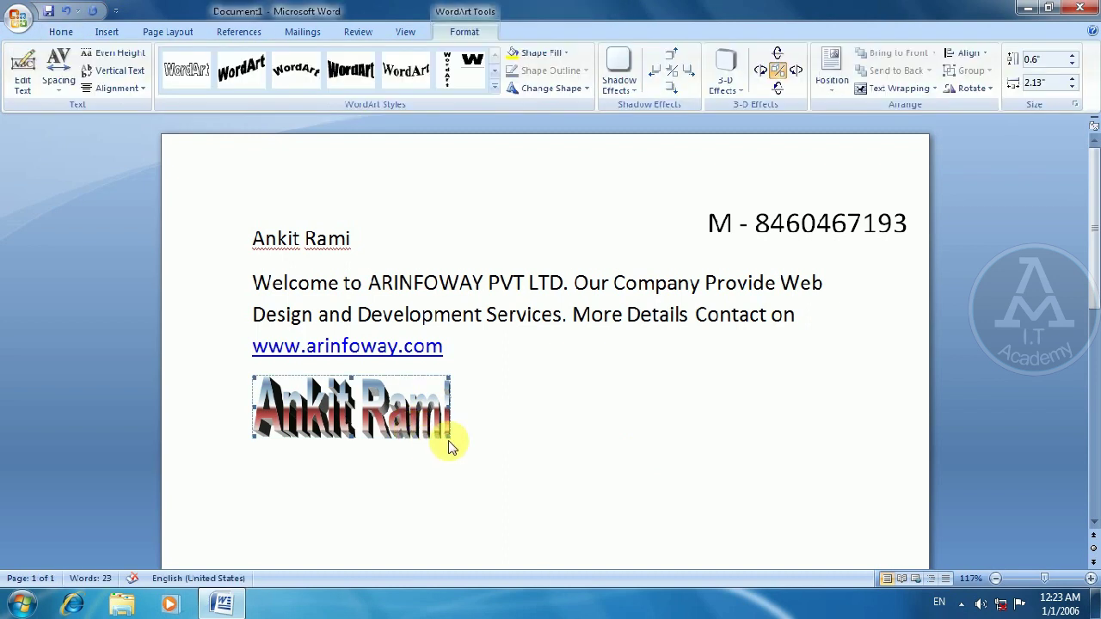
drag(460, 444, 807, 499)
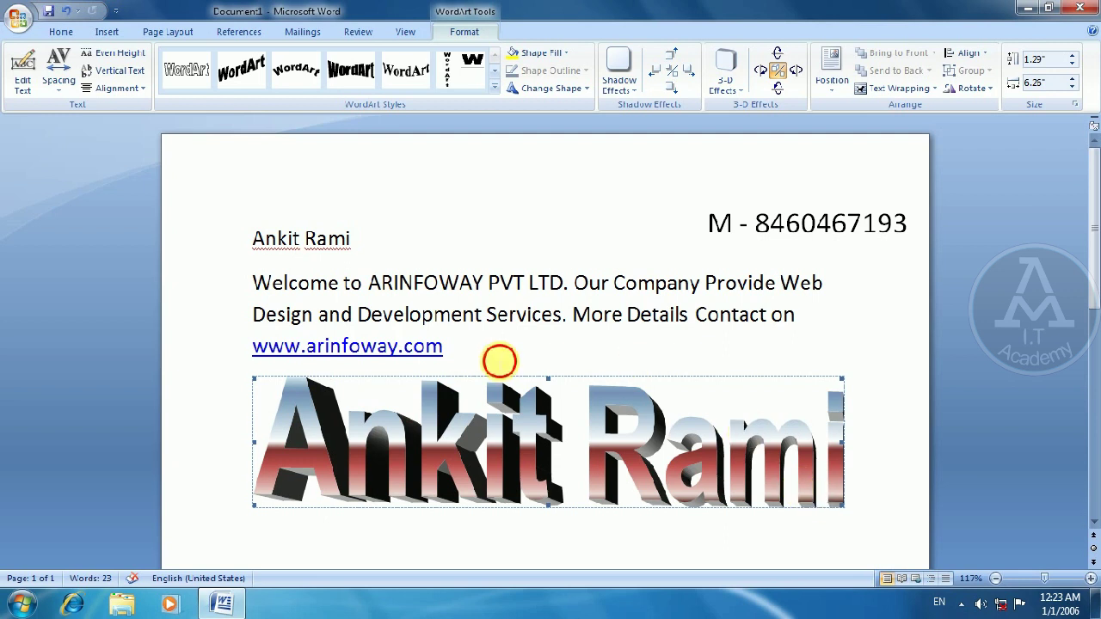
- Reopen the WordArt's Edit Text dialog and cancel it without changes
click(500, 359)
click(473, 439)
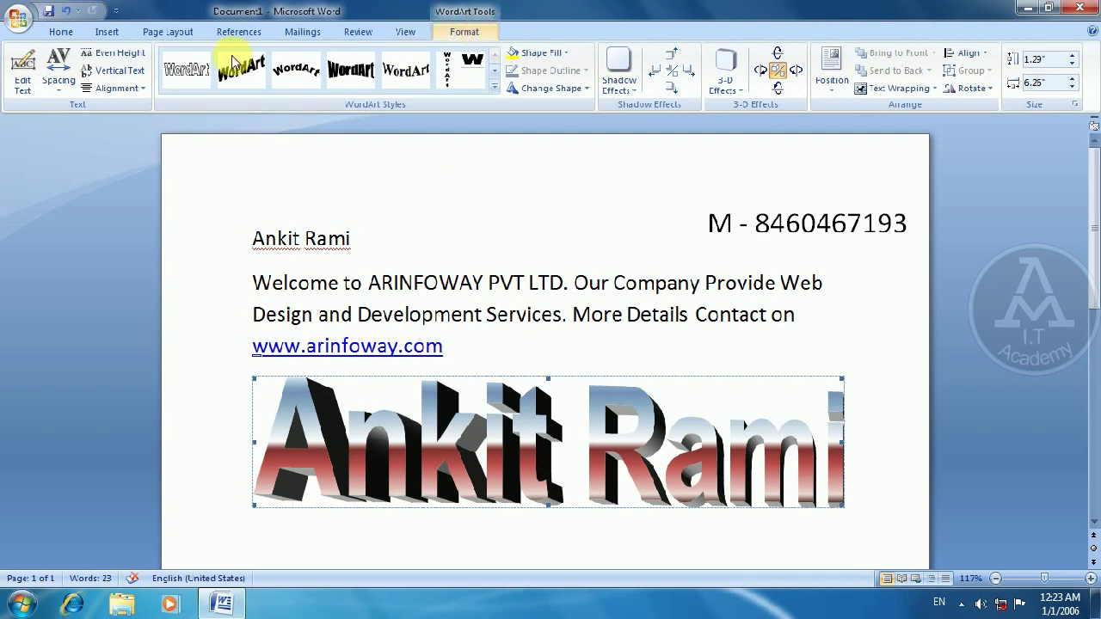
click(23, 73)
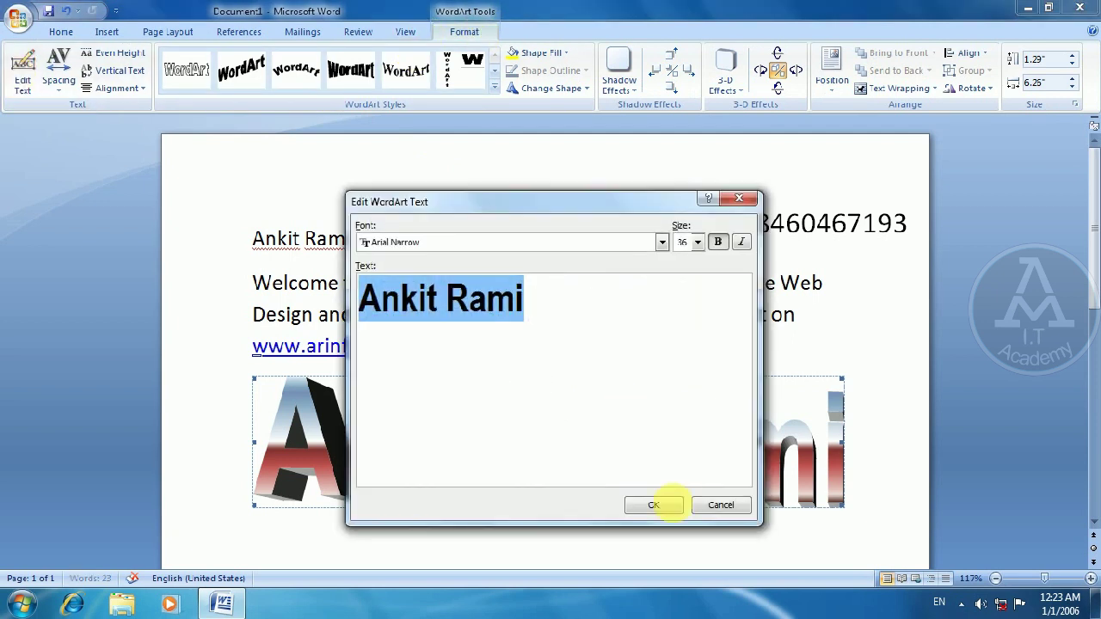
click(719, 507)
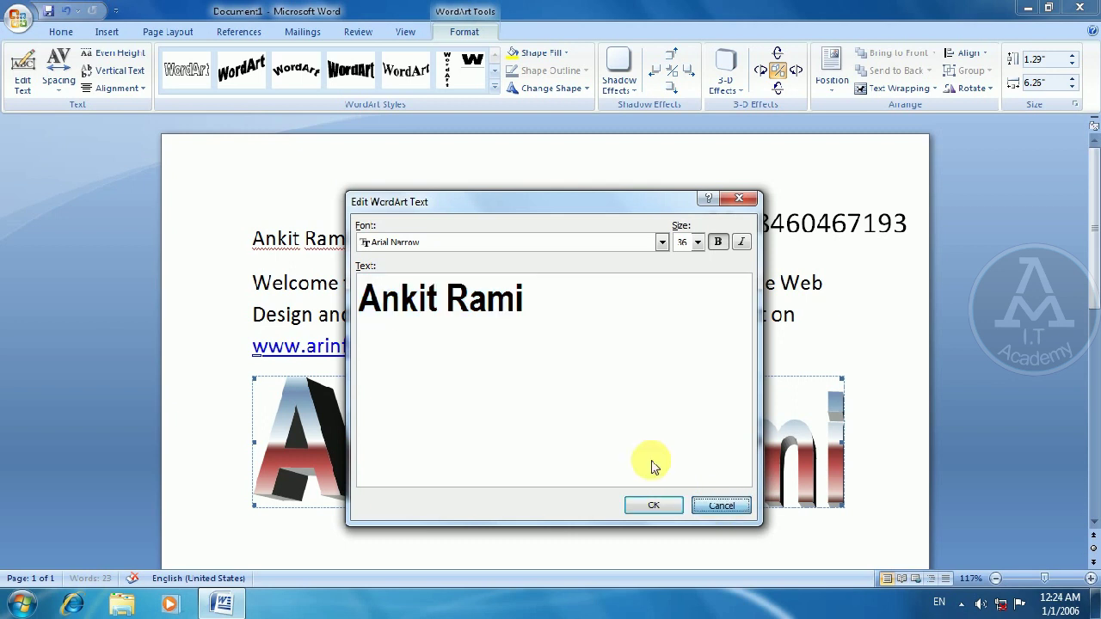
click(56, 82)
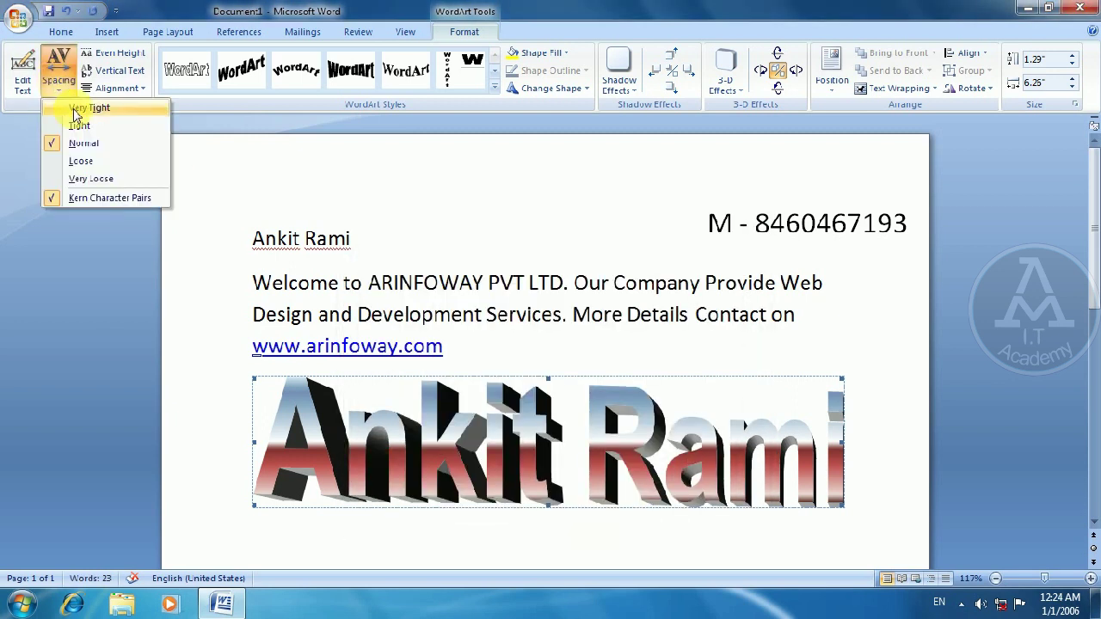
click(76, 108)
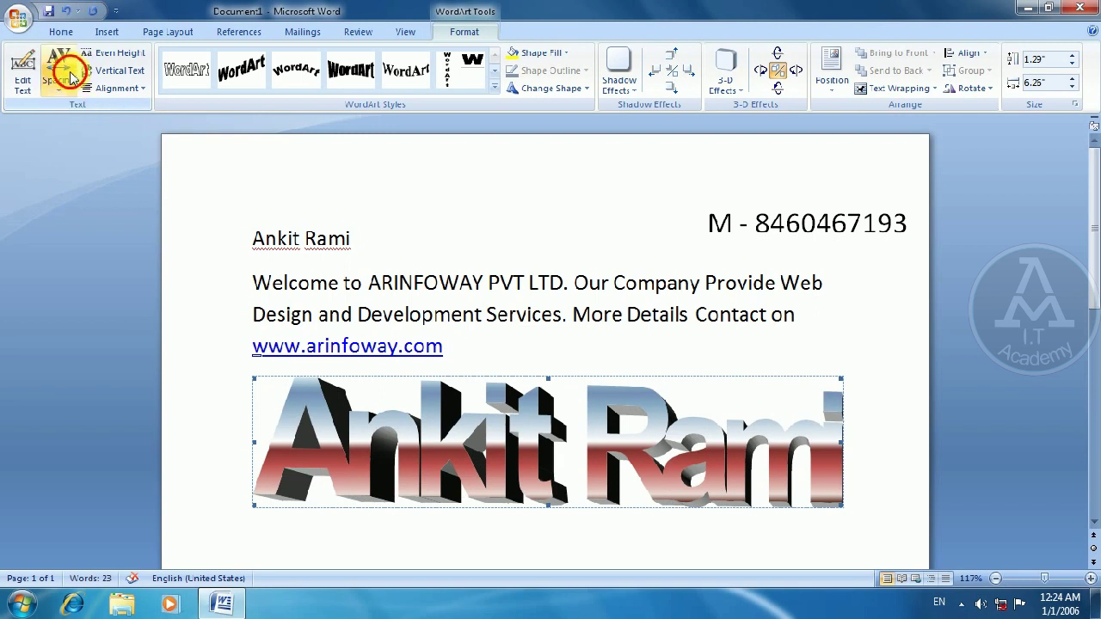
click(58, 77)
click(87, 128)
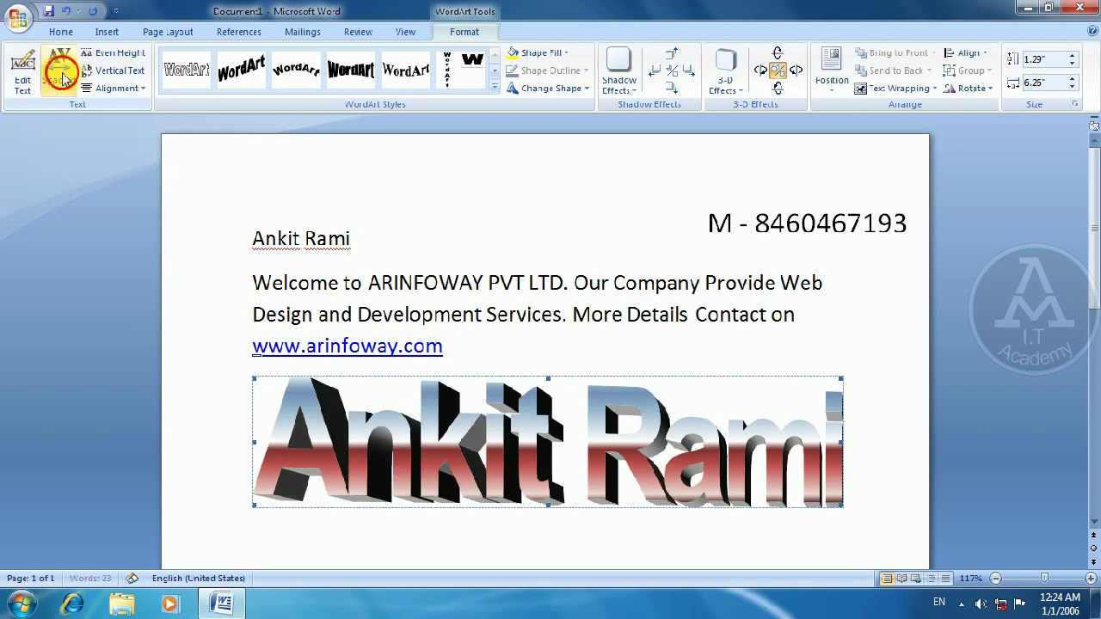
click(58, 74)
click(84, 142)
click(63, 95)
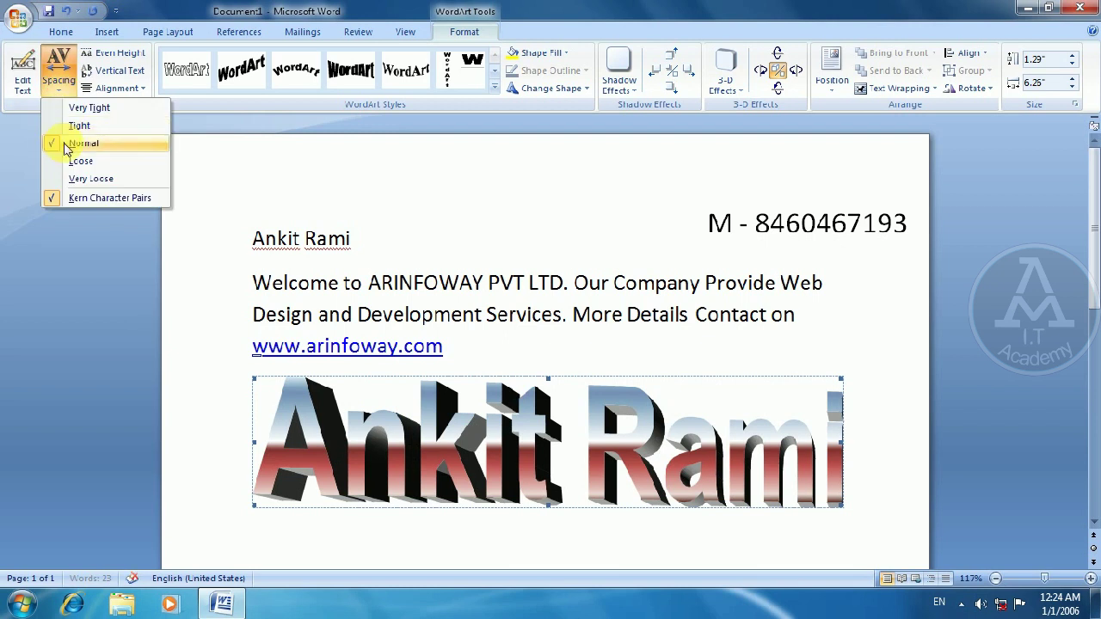
click(61, 159)
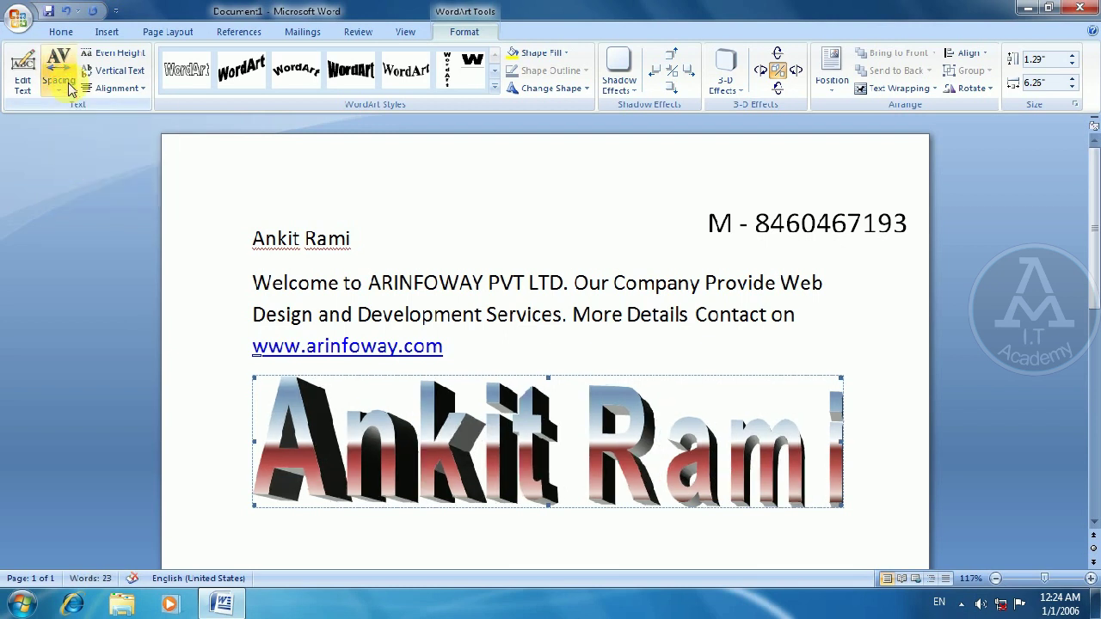
click(62, 91)
click(86, 178)
click(67, 96)
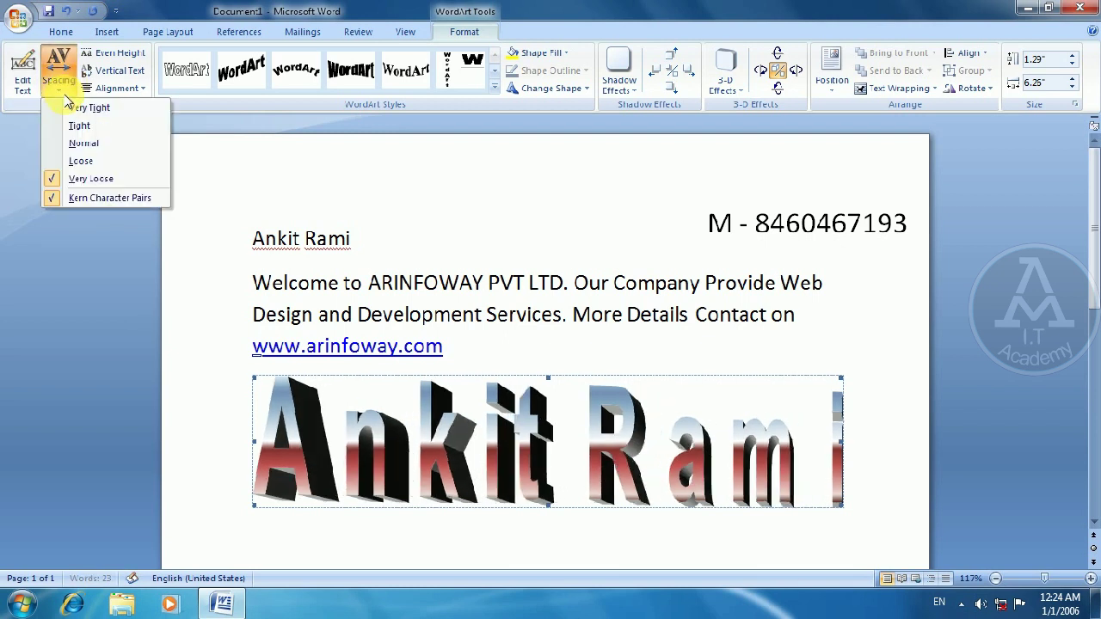
click(89, 144)
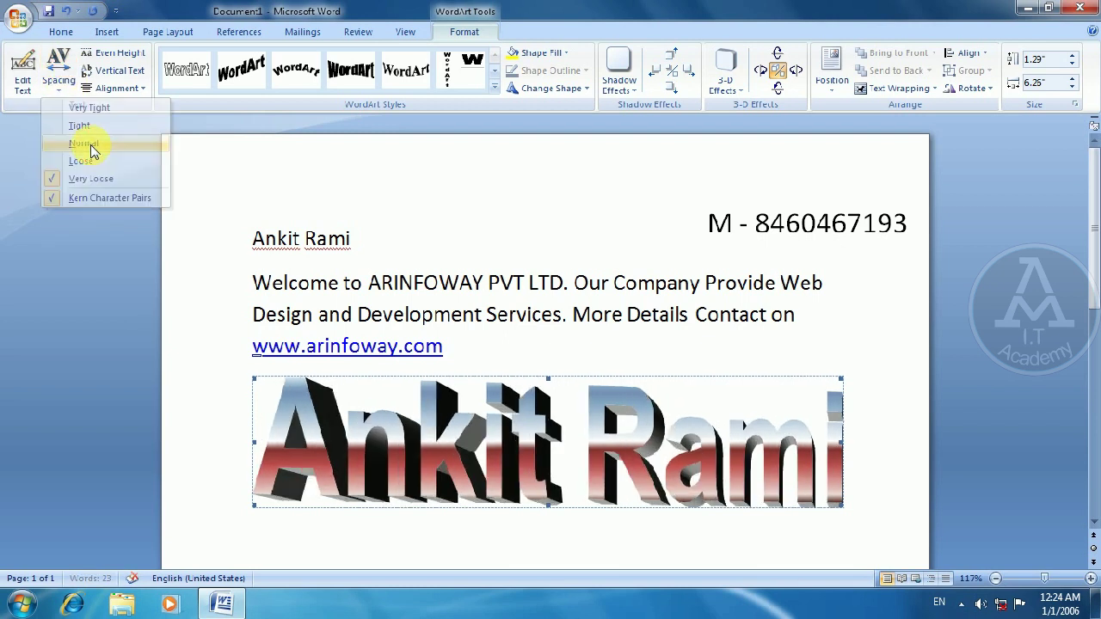
click(136, 59)
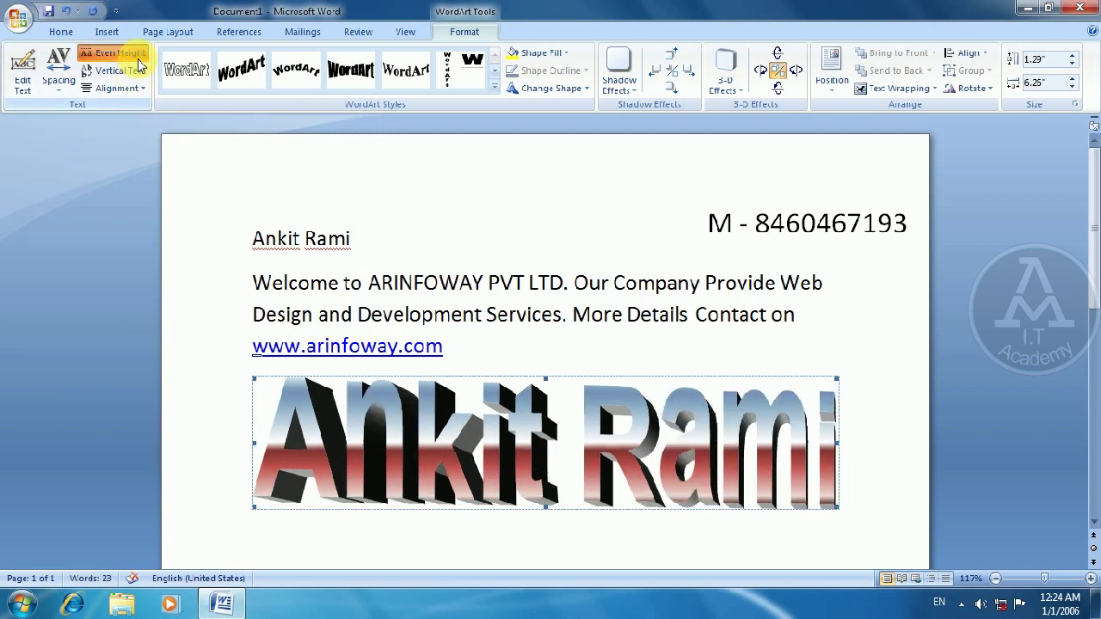
click(137, 61)
click(138, 61)
click(138, 62)
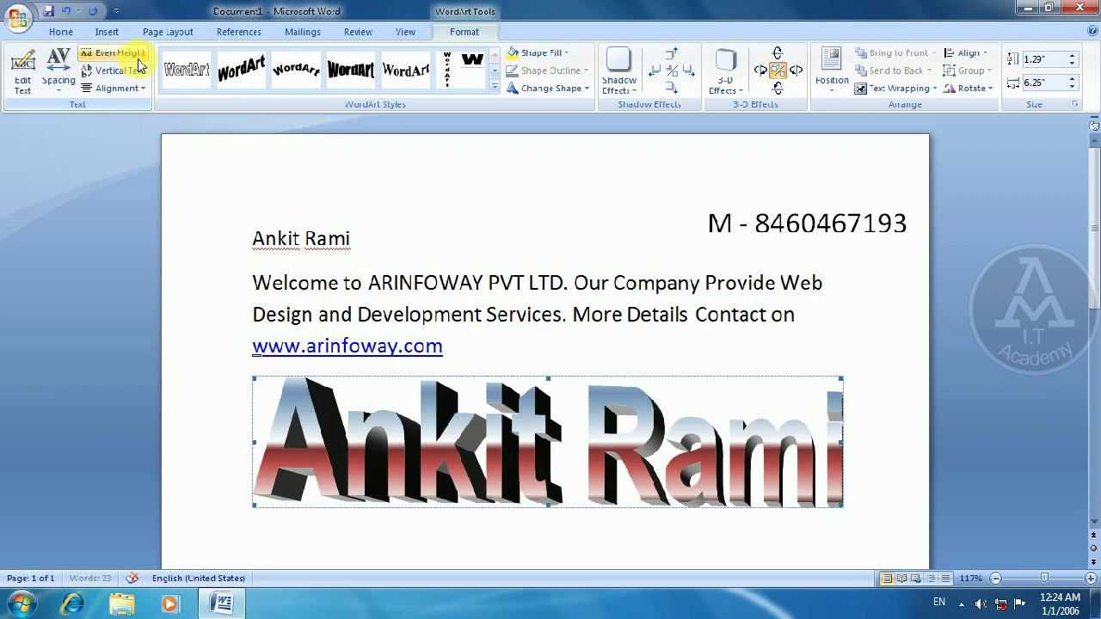
click(138, 62)
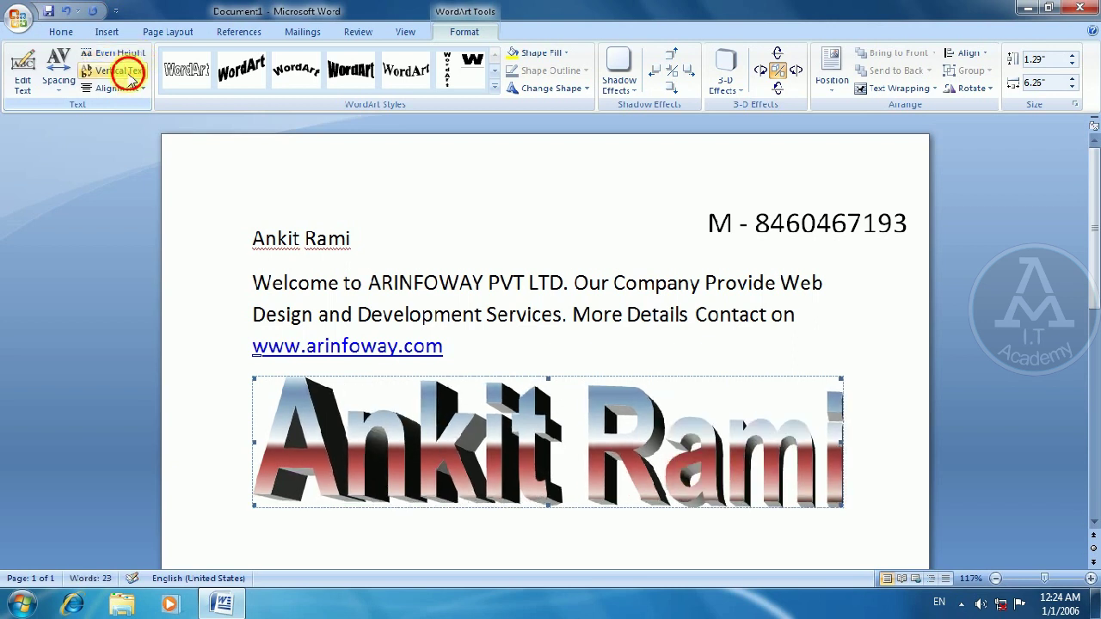
click(129, 76)
scroll(596, 346, down, 8)
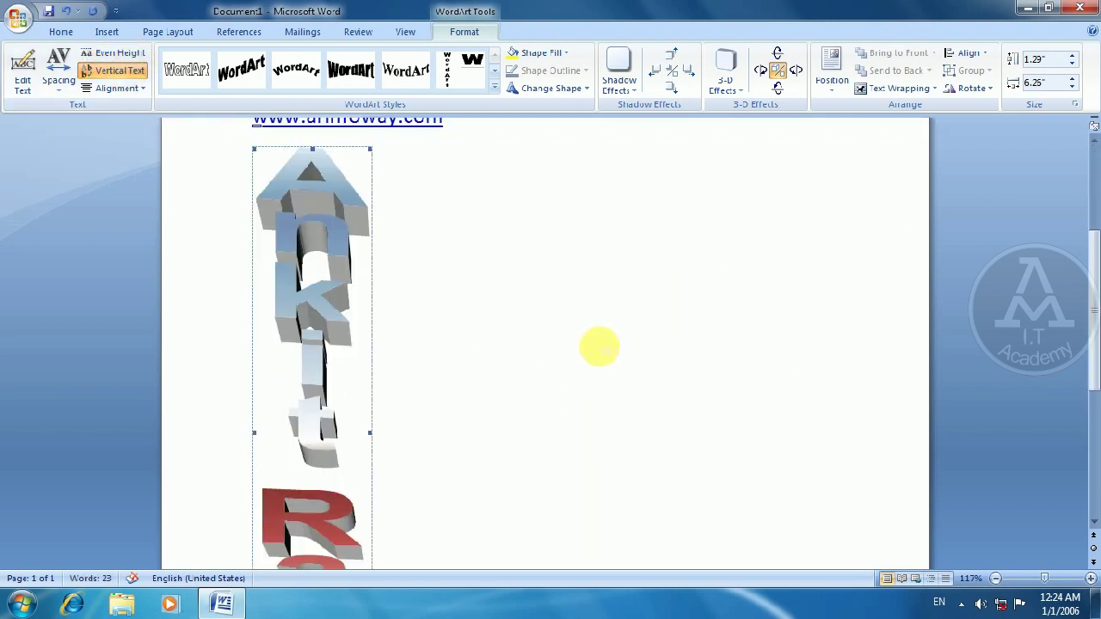
click(118, 69)
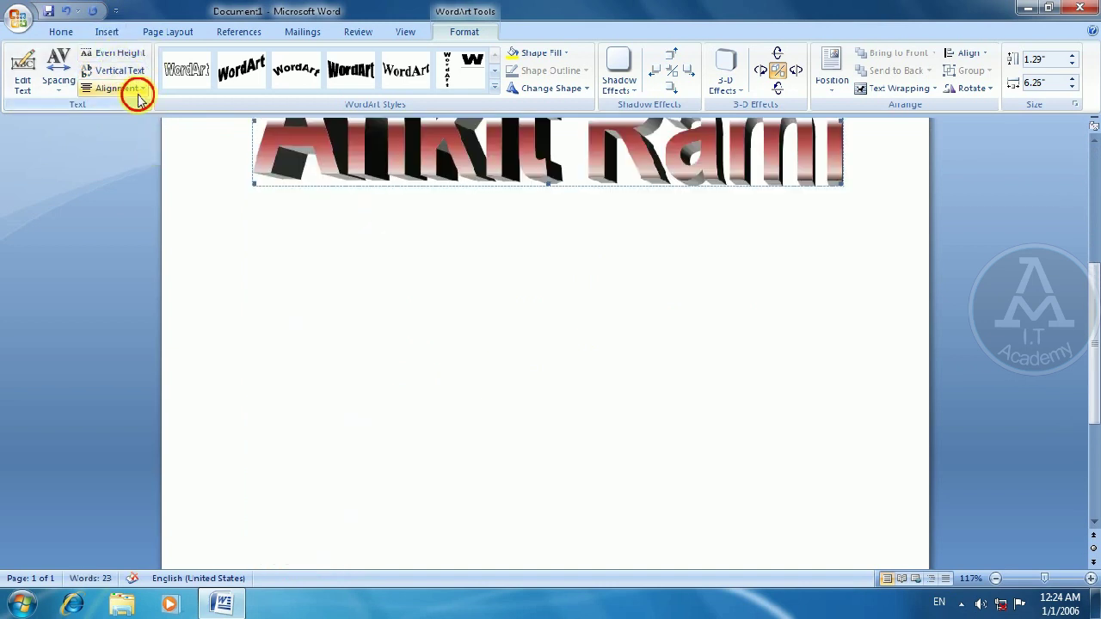
- Try Letter Justify and vertical text on the 'Ankit Rami' WordArt, then settle on Stretch Justify
click(138, 91)
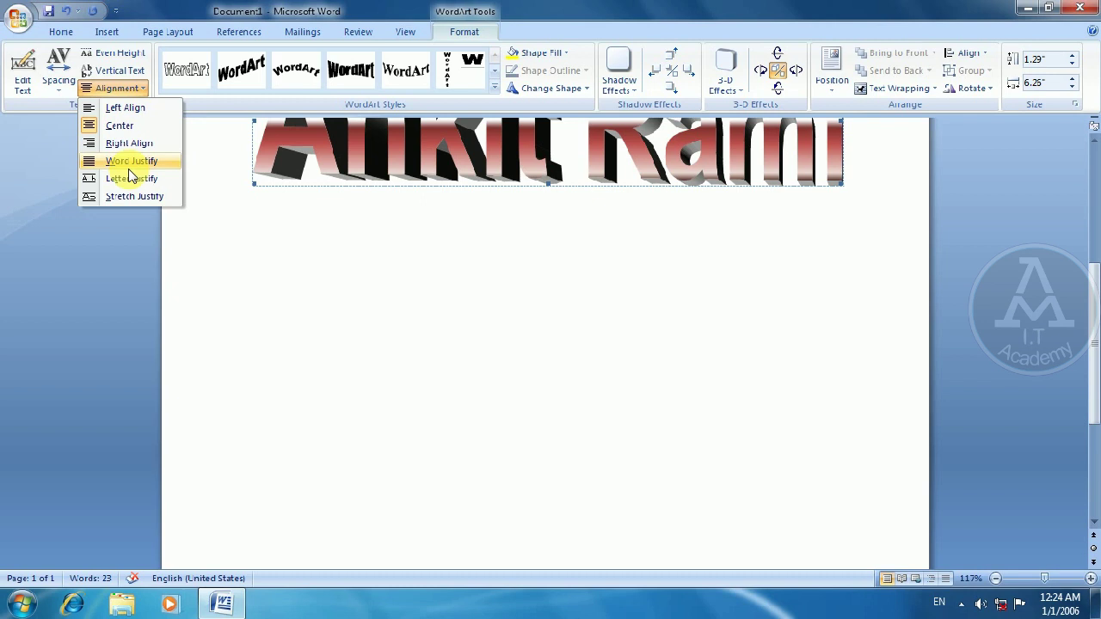
click(131, 178)
click(125, 73)
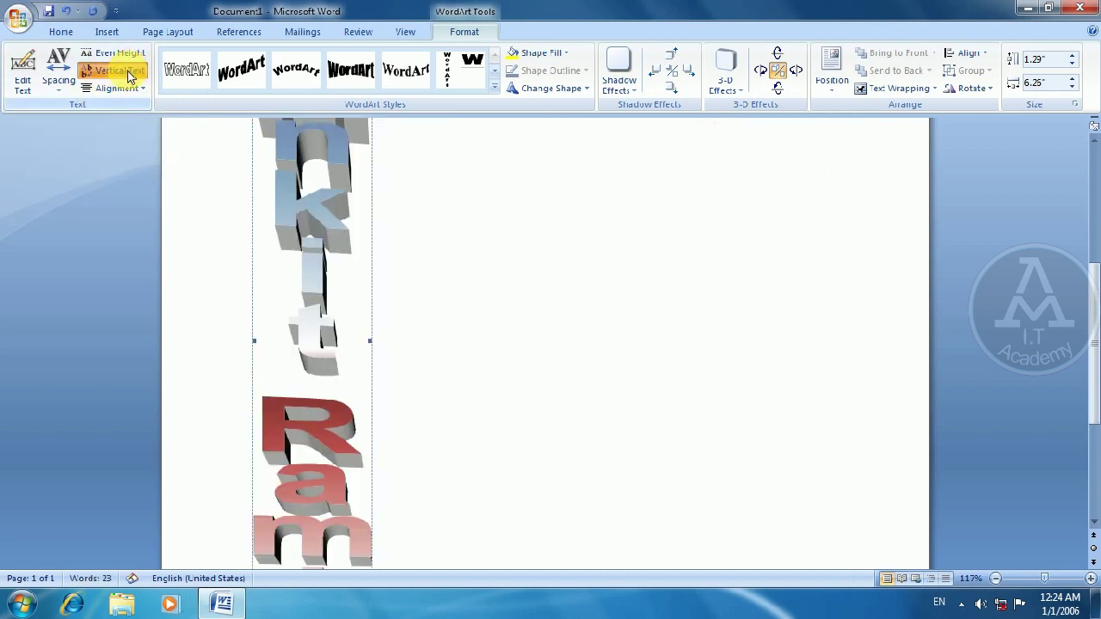
click(126, 73)
click(116, 88)
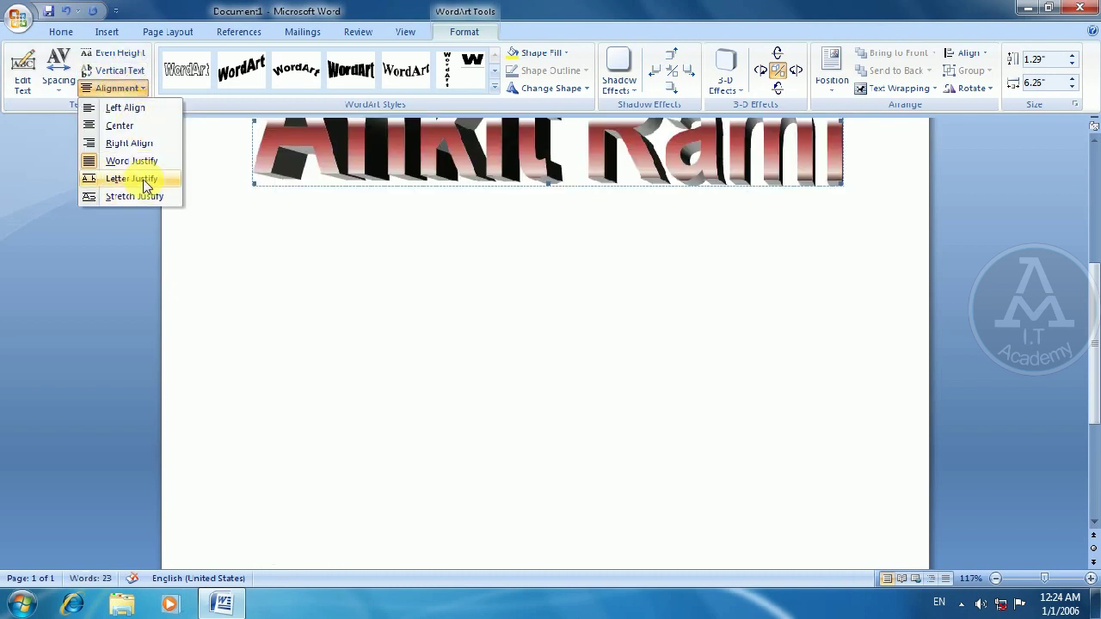
click(143, 182)
scroll(224, 237, up, 4)
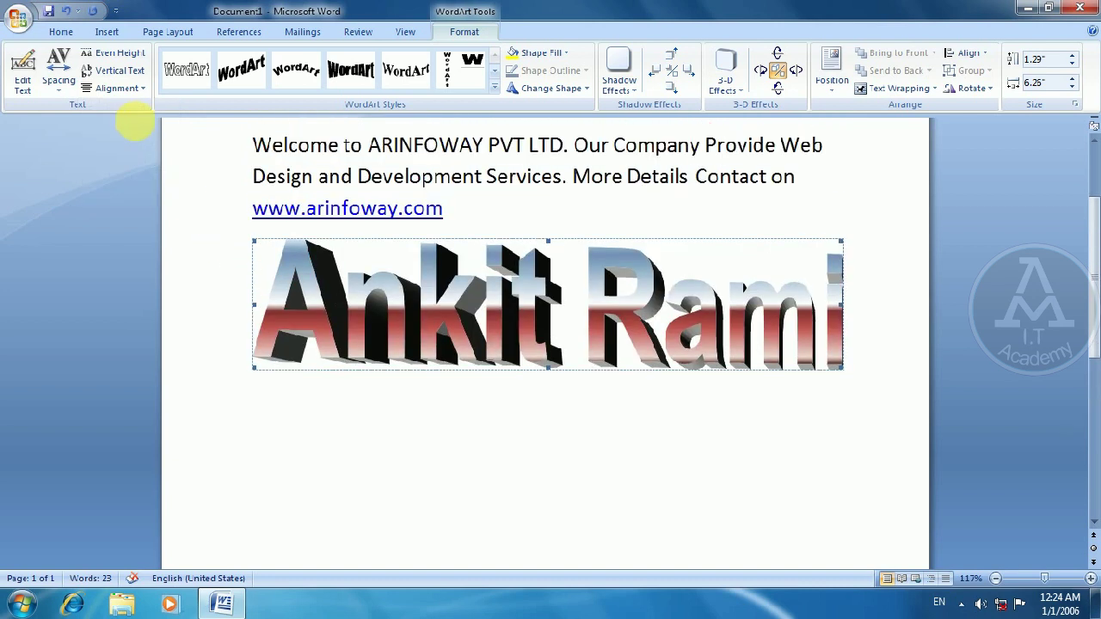
click(133, 91)
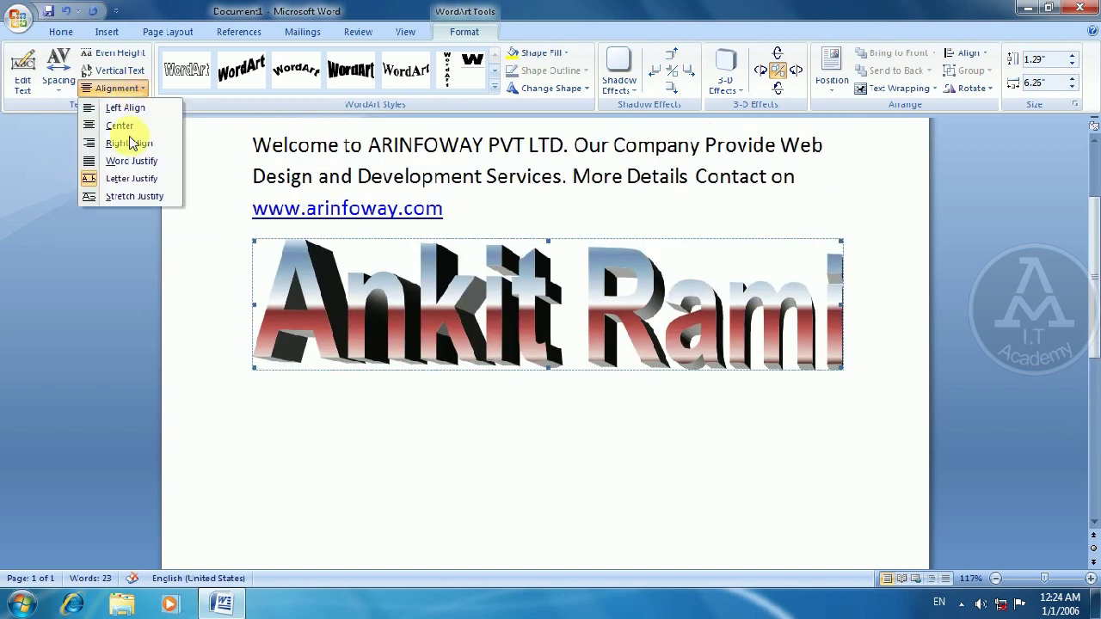
click(140, 198)
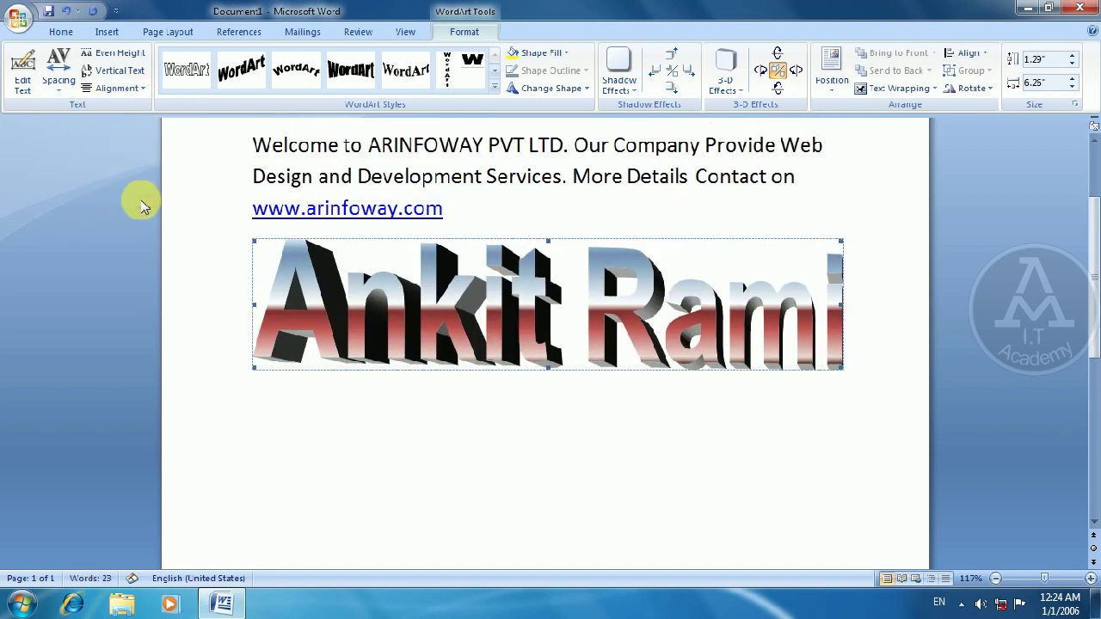
- Browse the WordArt Styles gallery and apply the arched blue-to-teal gradient serif style to 'Ankit Rami'
click(203, 79)
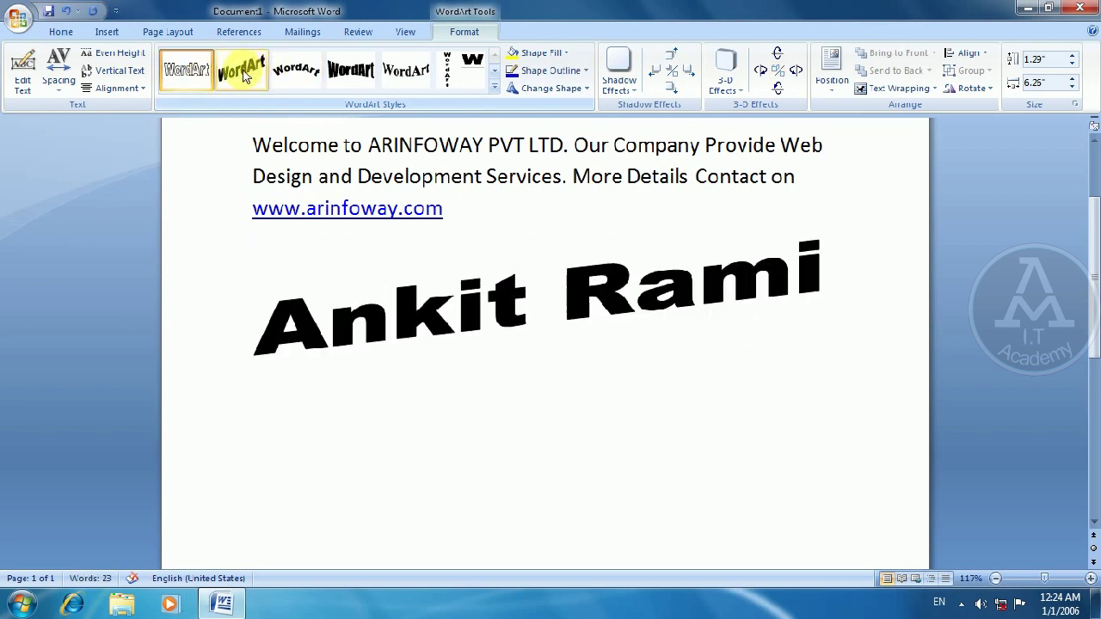
click(494, 84)
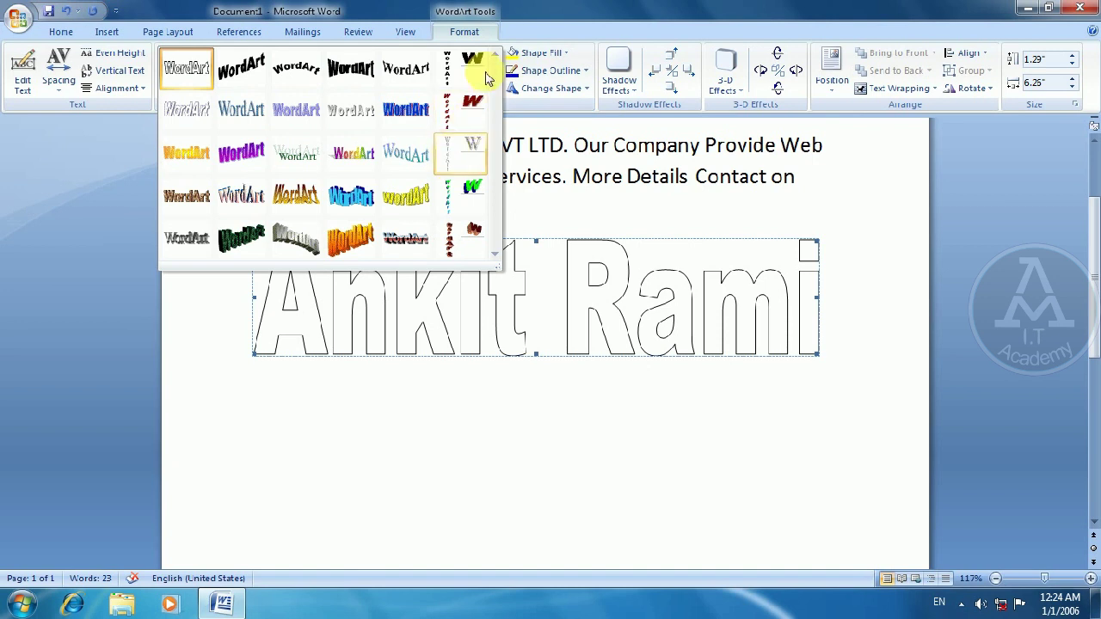
click(707, 484)
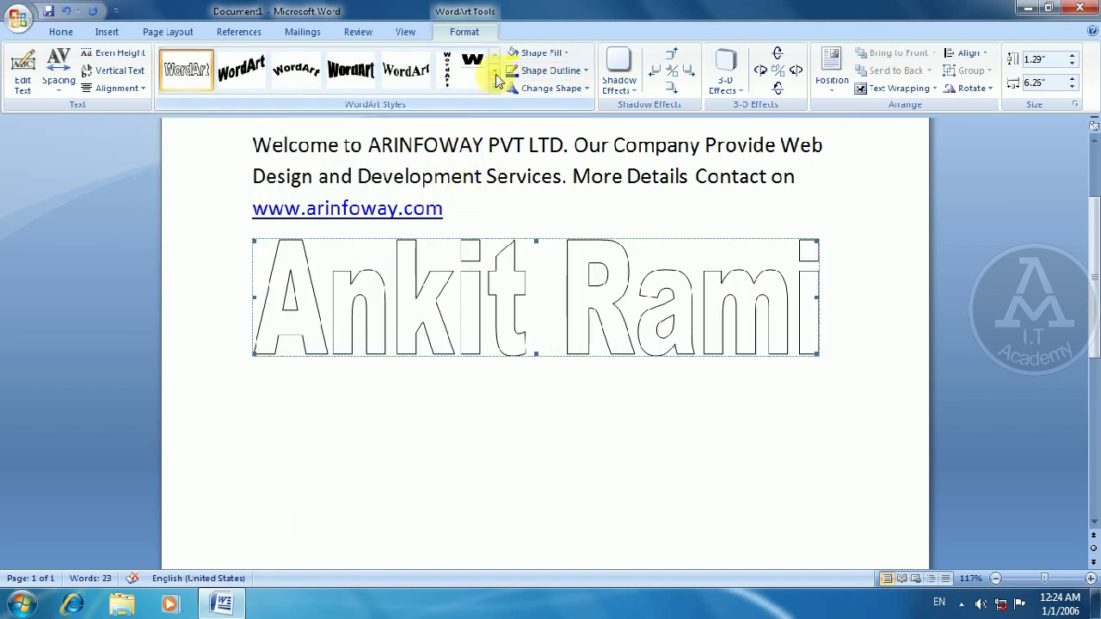
click(495, 69)
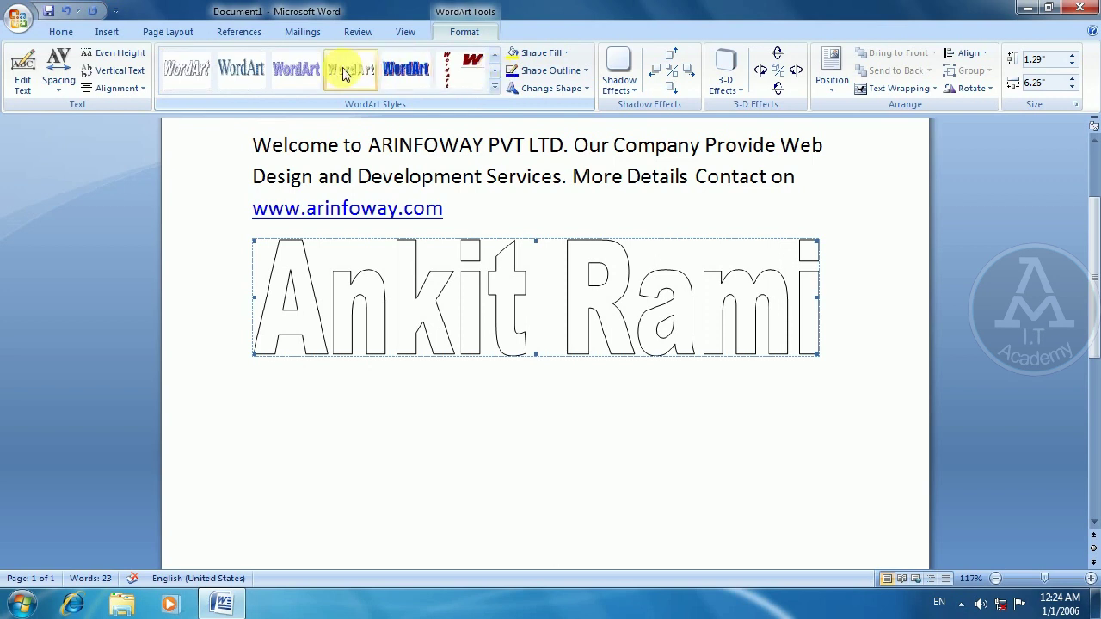
click(495, 74)
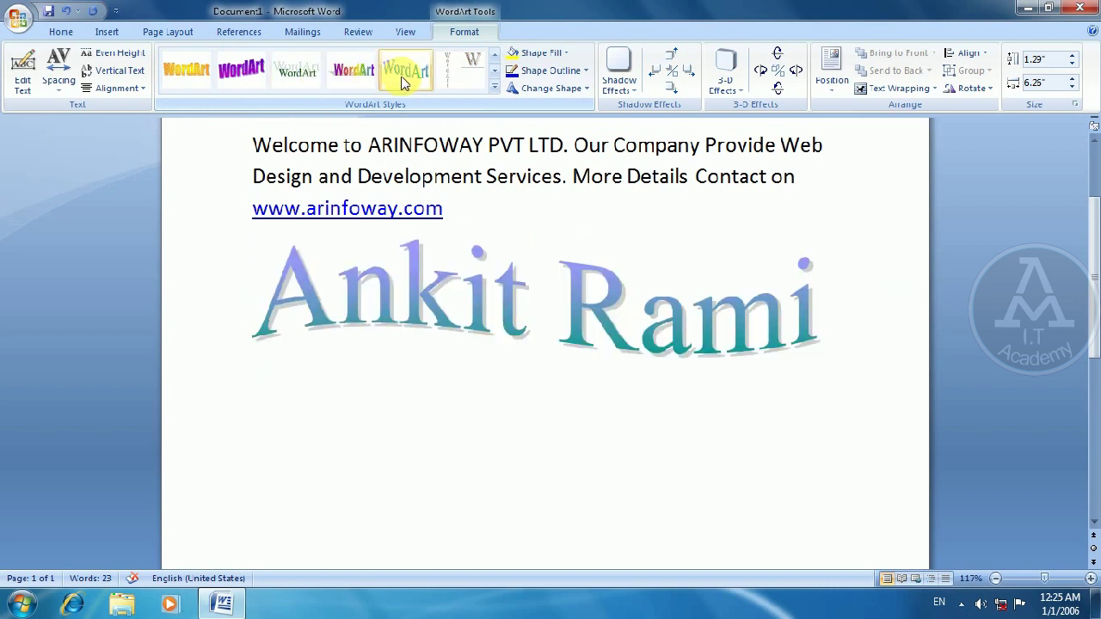
click(404, 78)
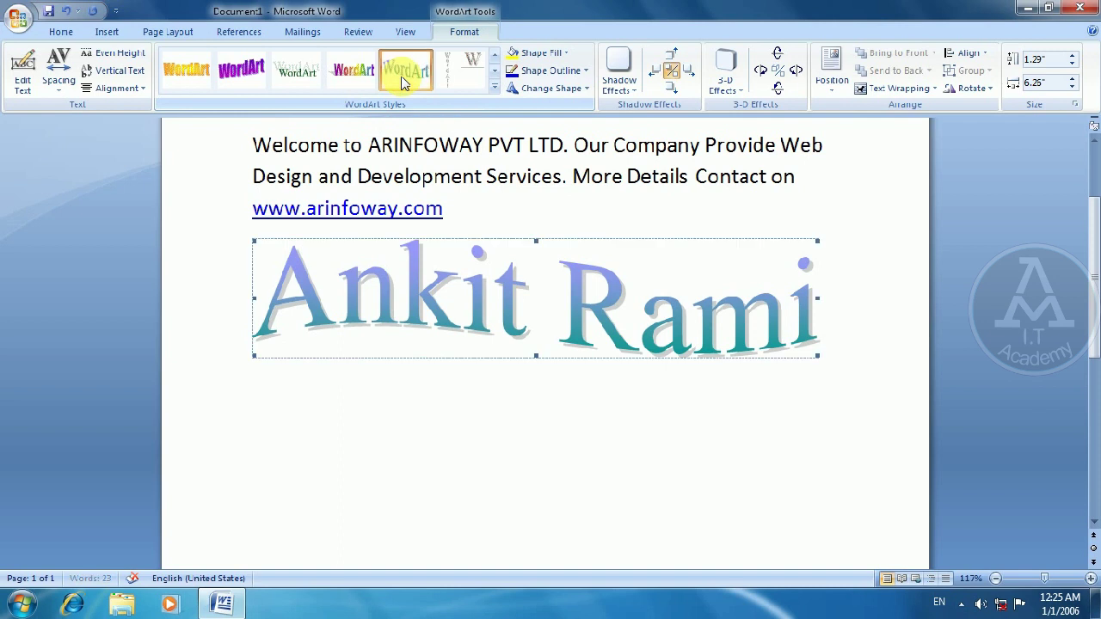
- Fill the WordArt letters with the Lighthouse photo from the Sample Pictures folder
click(556, 52)
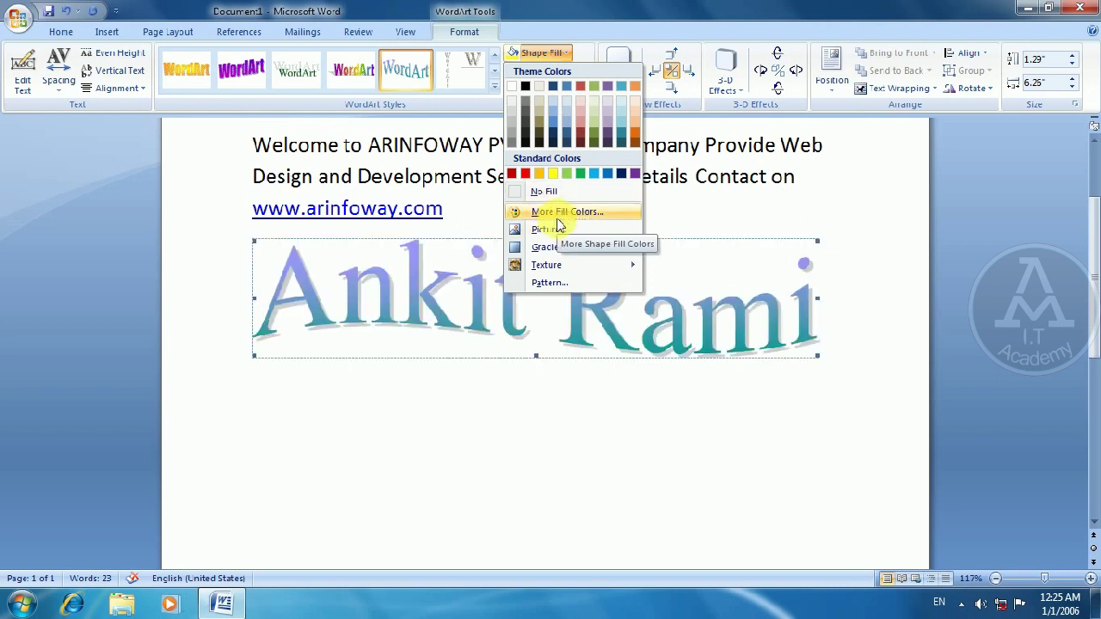
click(553, 230)
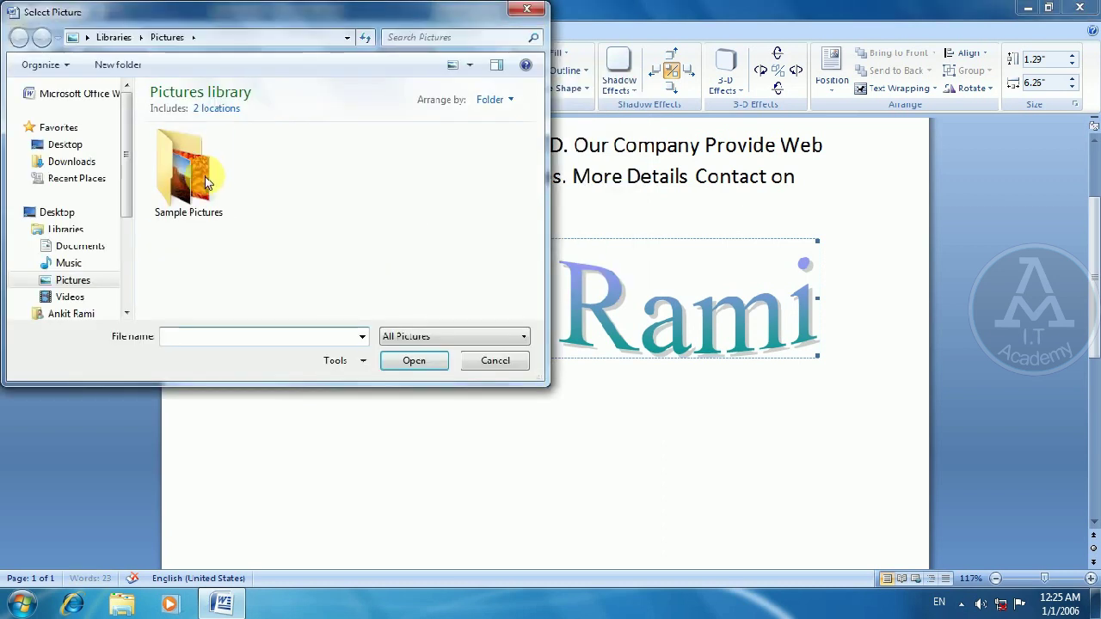
double_click(198, 187)
click(307, 274)
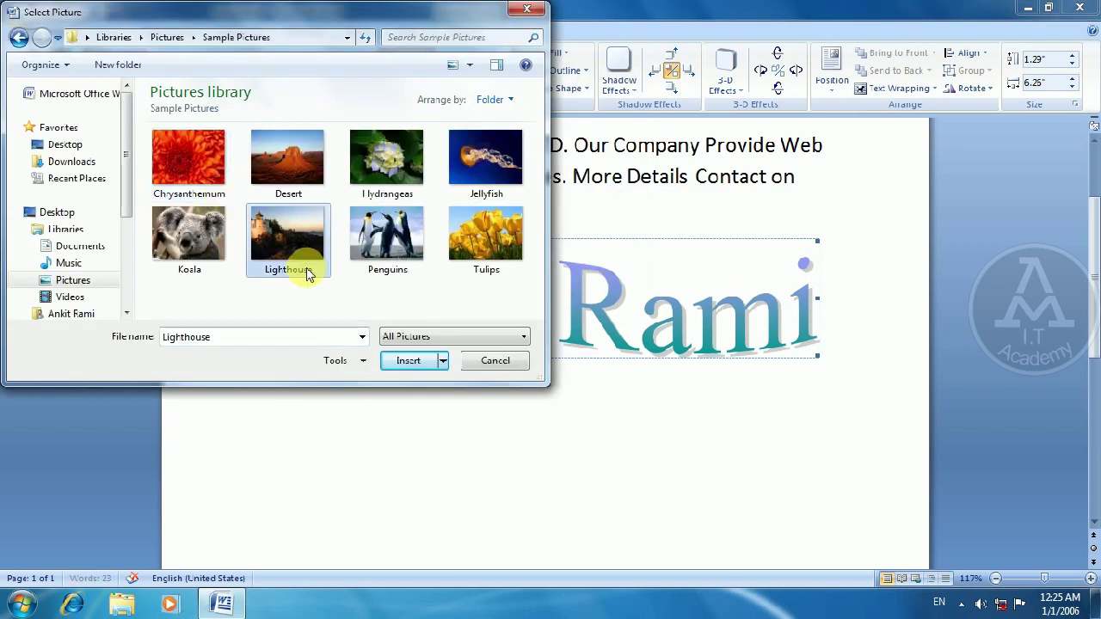
click(409, 362)
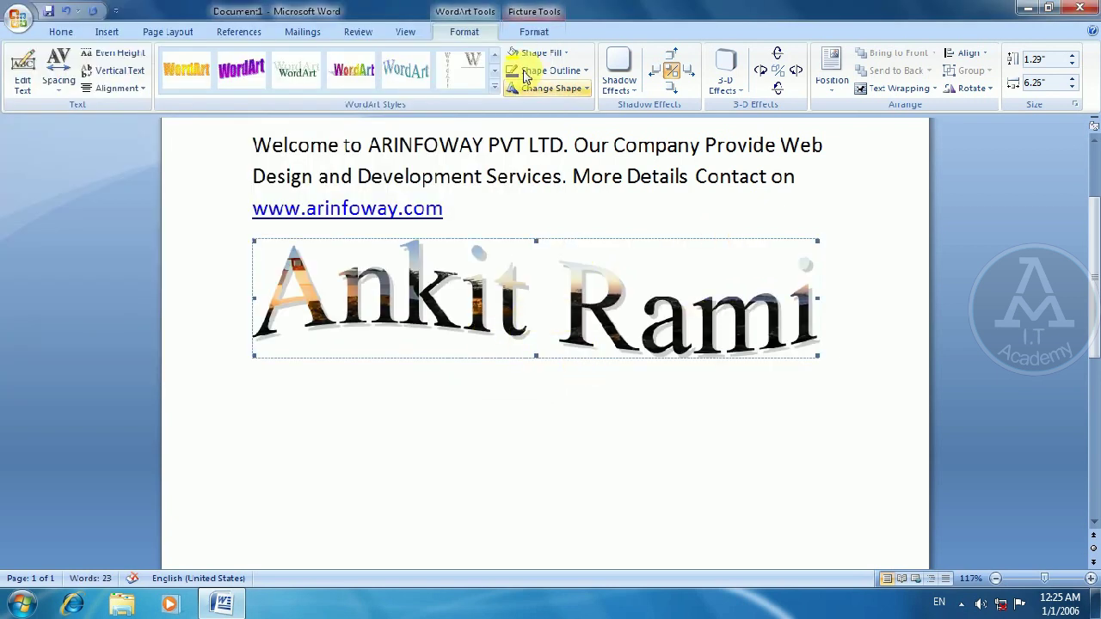
- Replace the Lighthouse picture fill with the brown crumpled-paper texture
click(559, 54)
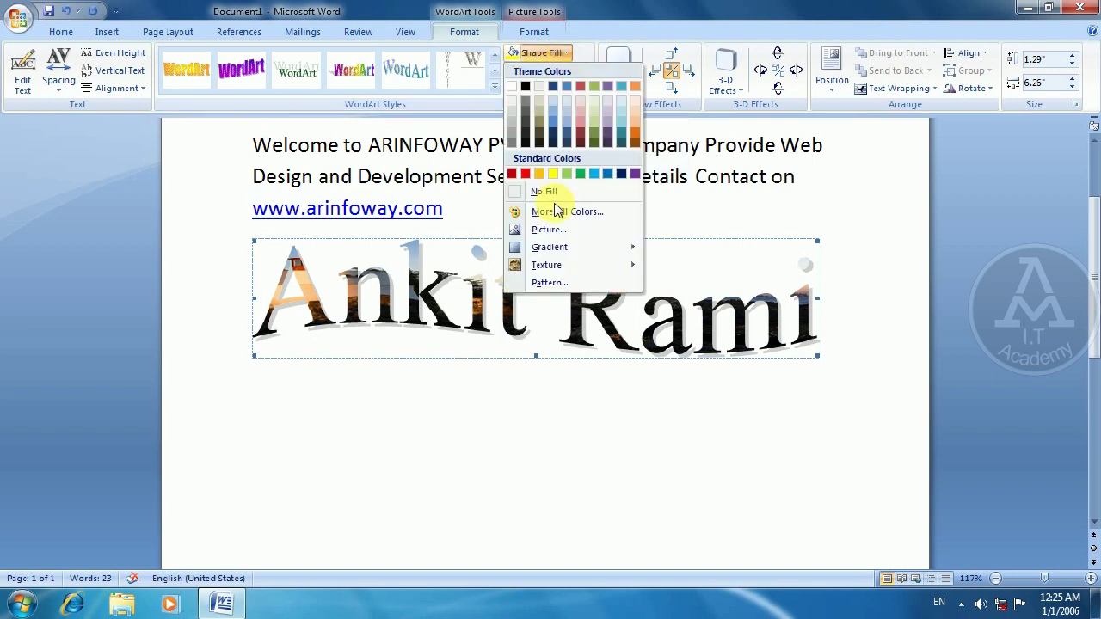
mouse_move(557, 249)
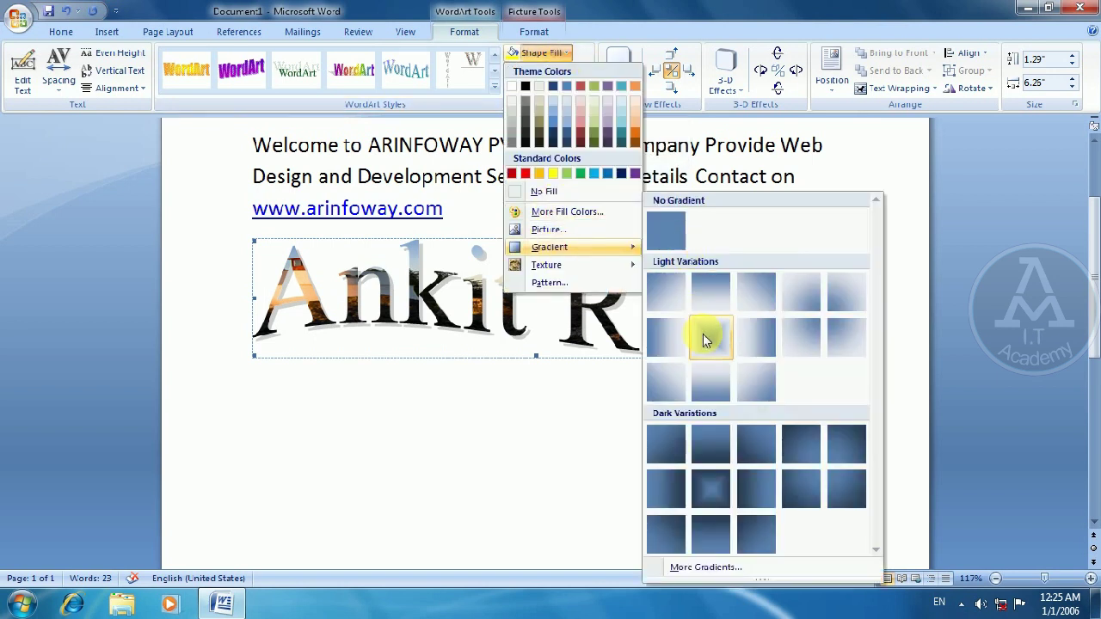
mouse_move(625, 266)
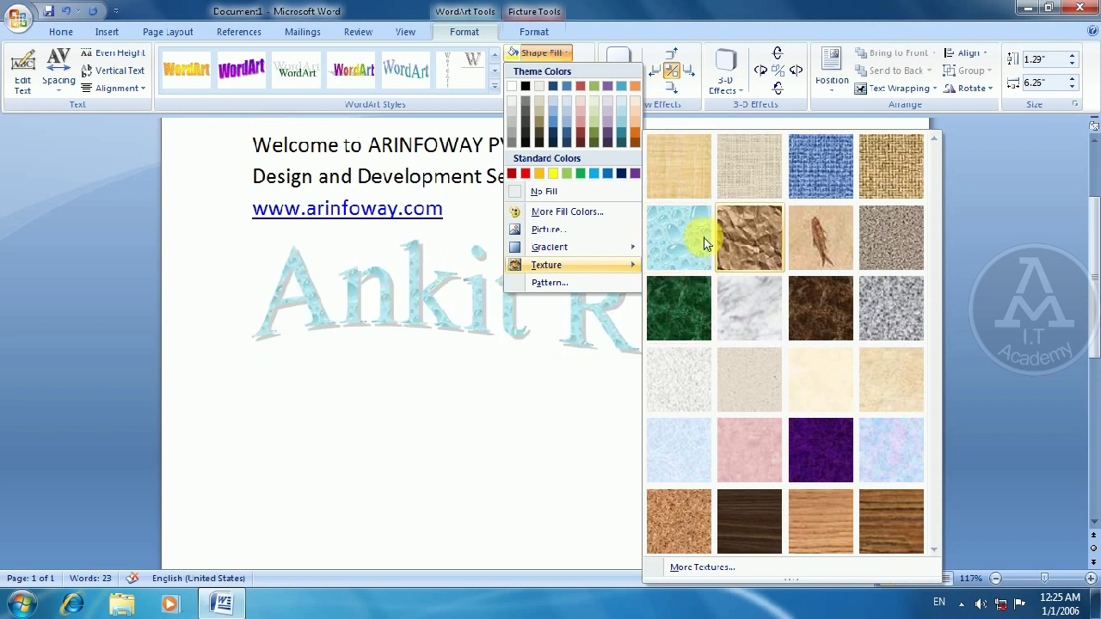
click(762, 233)
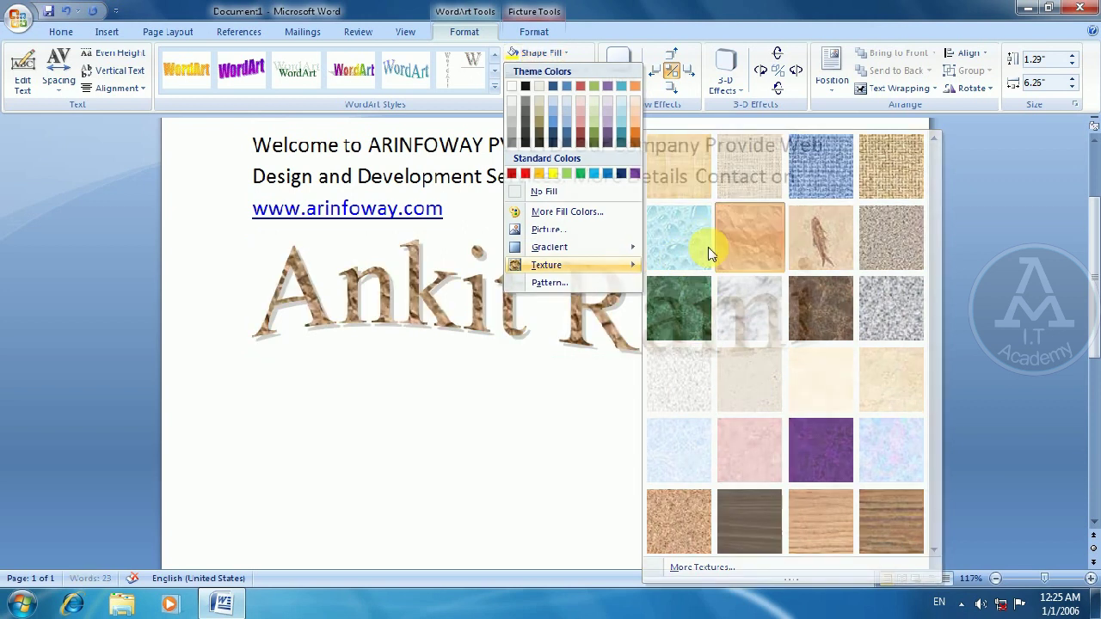
click(555, 53)
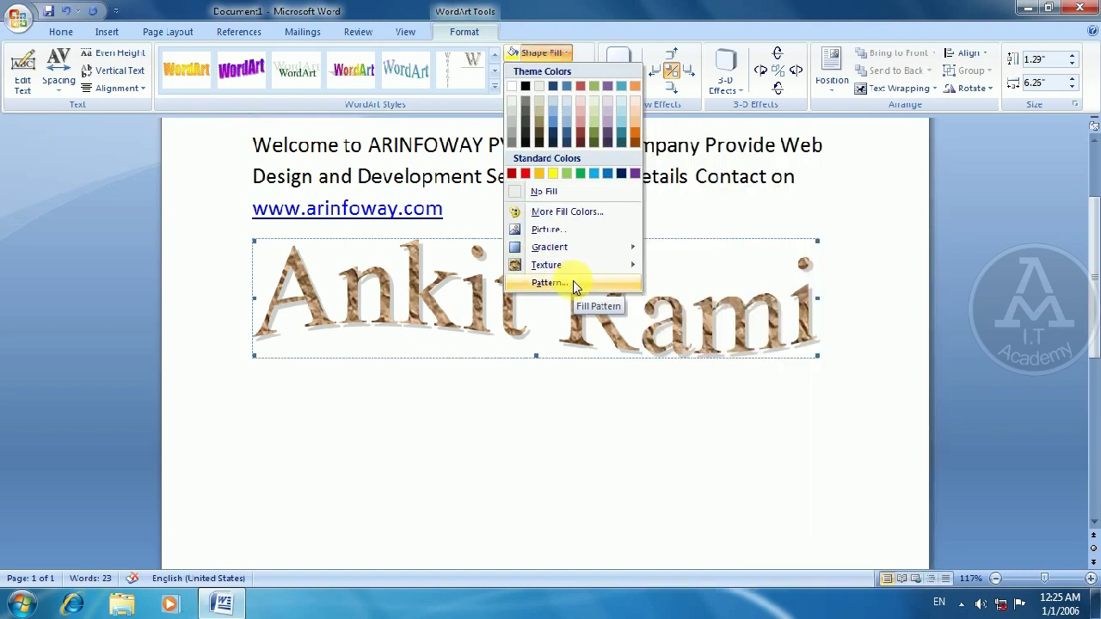
- Apply a Diagonal brick pattern fill with a black background to the WordArt
click(572, 280)
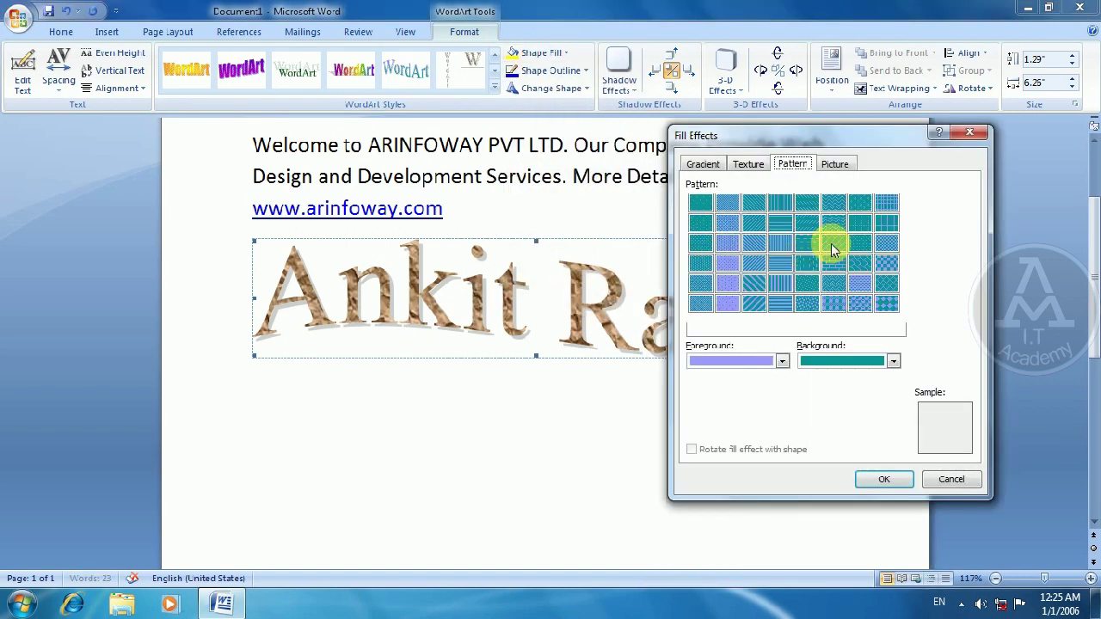
click(830, 244)
click(874, 361)
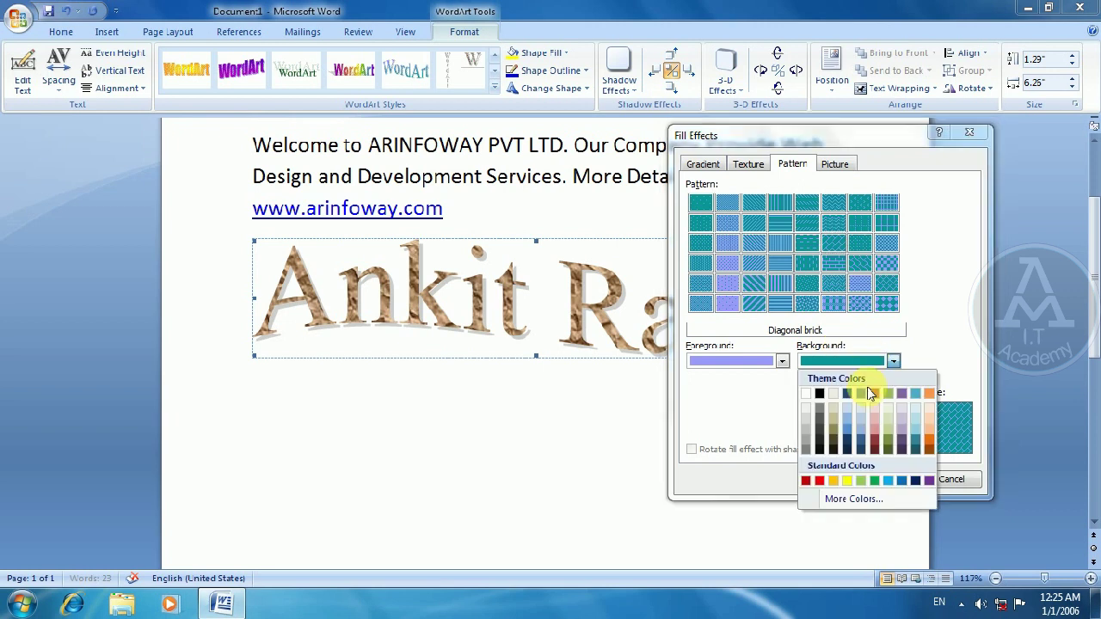
click(820, 394)
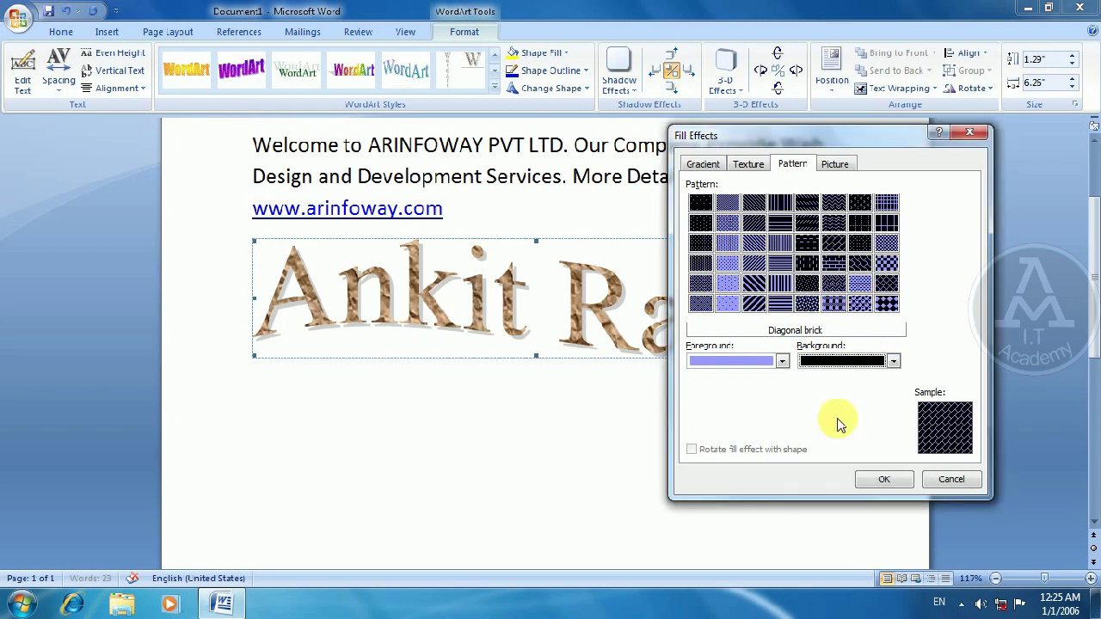
click(876, 484)
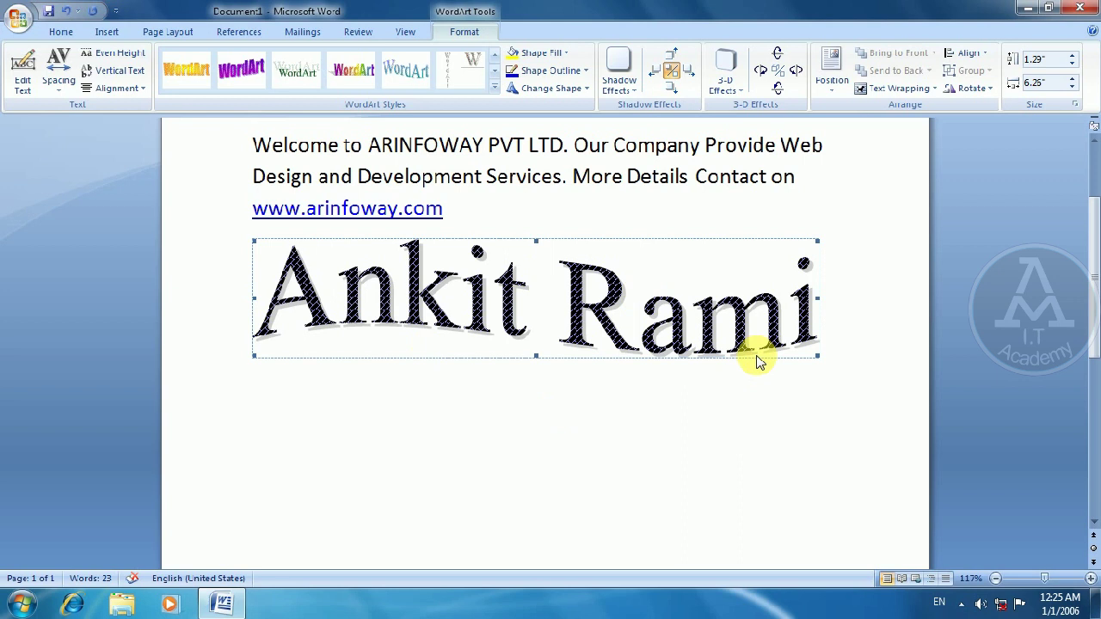
click(586, 72)
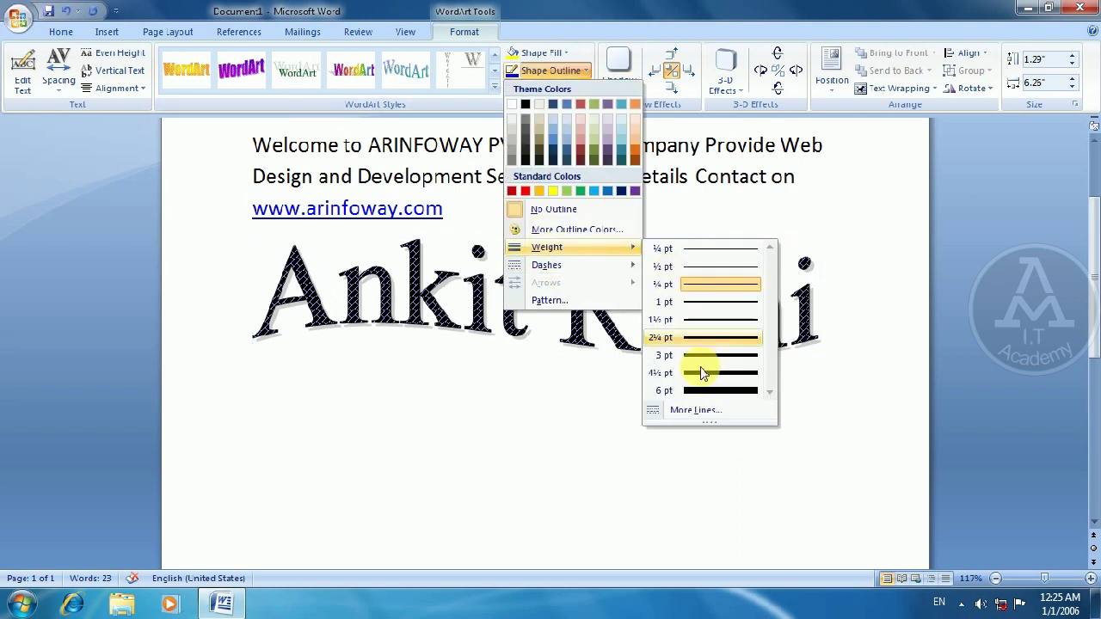
- Give the WordArt a red outline, trying 6 pt before reducing the weight to 2¼ pt
click(705, 388)
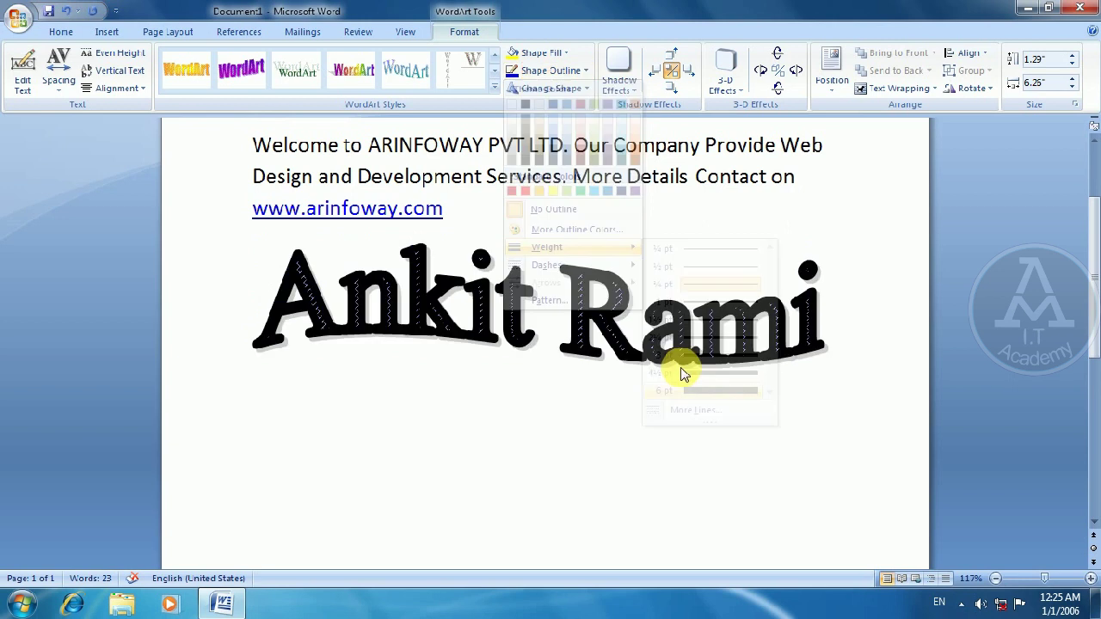
click(566, 73)
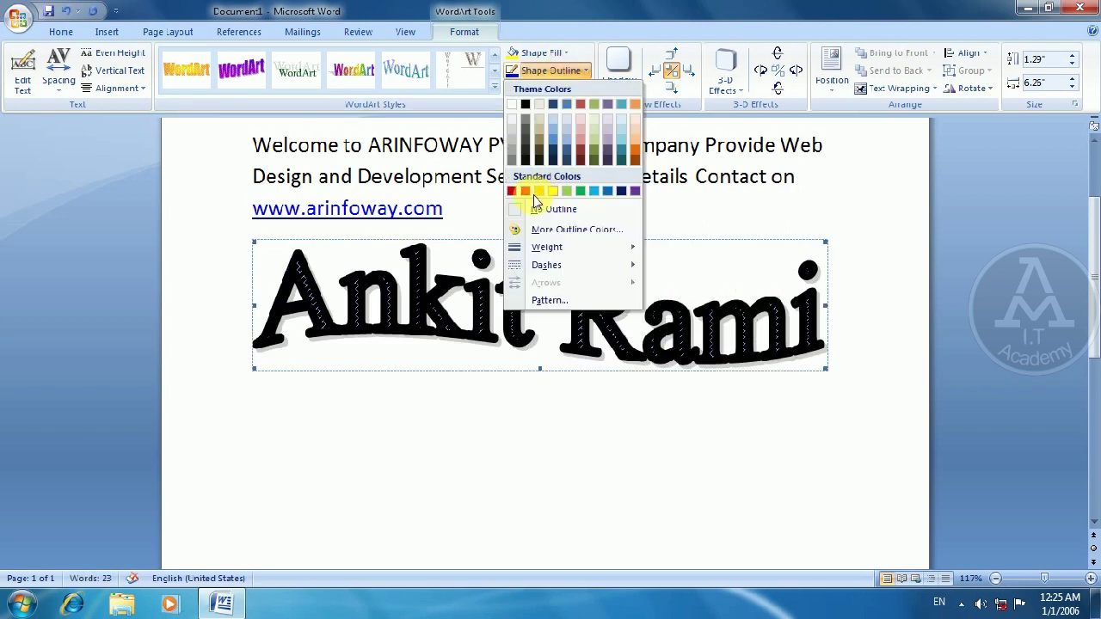
click(525, 191)
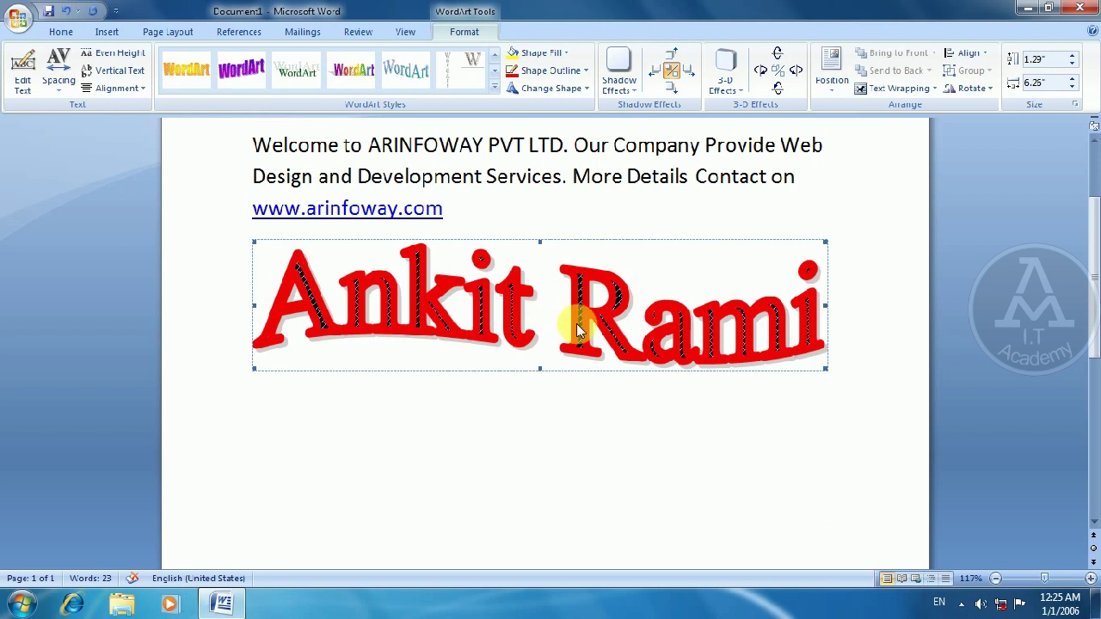
click(565, 72)
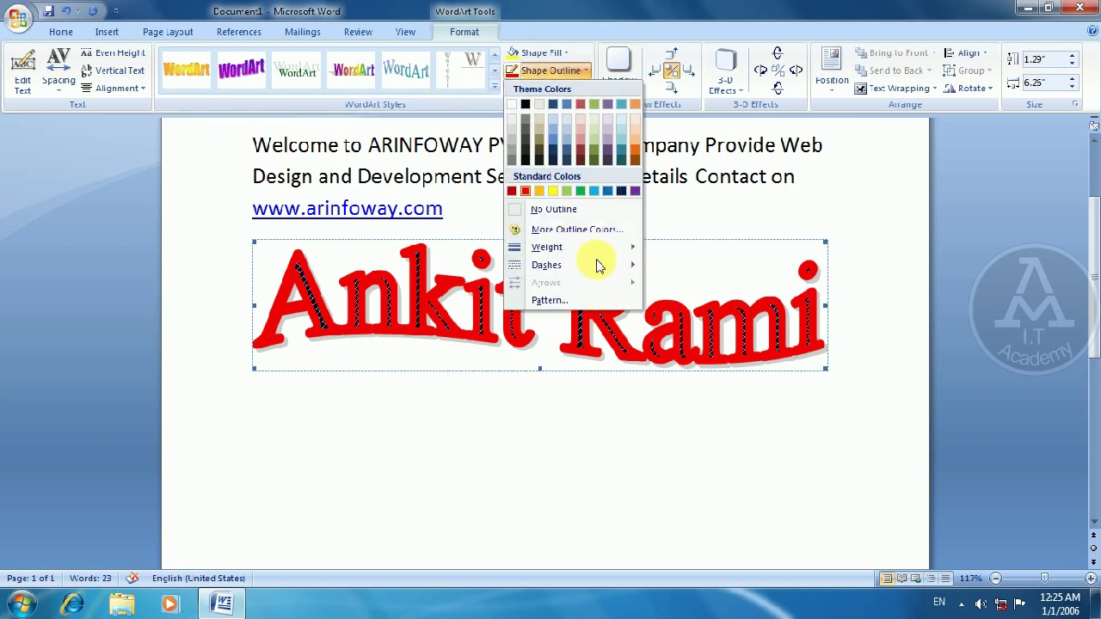
mouse_move(605, 255)
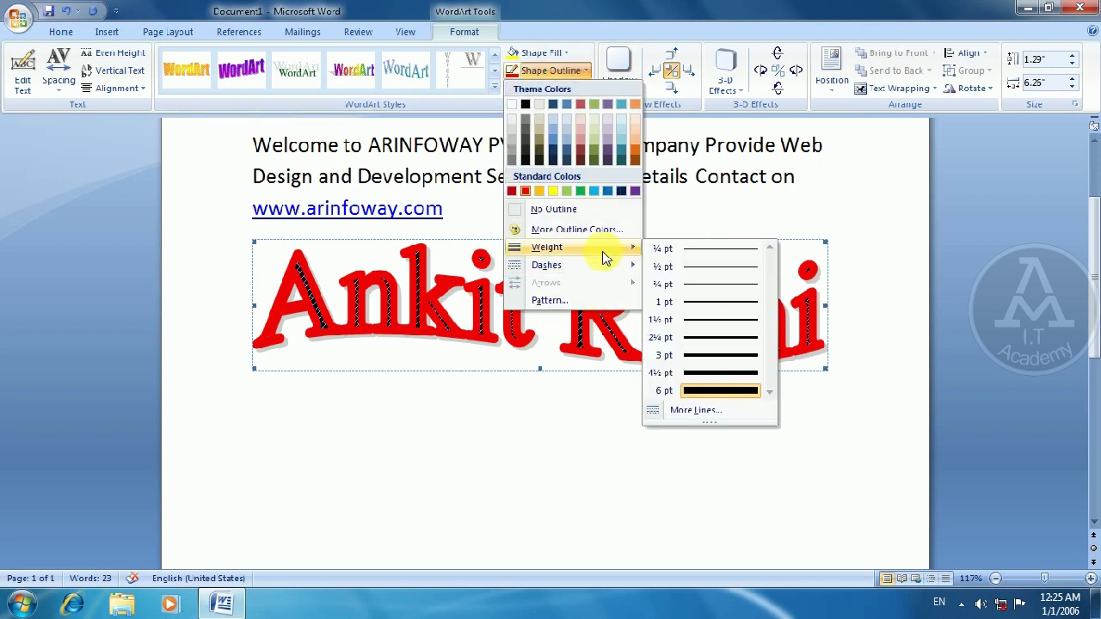
click(711, 342)
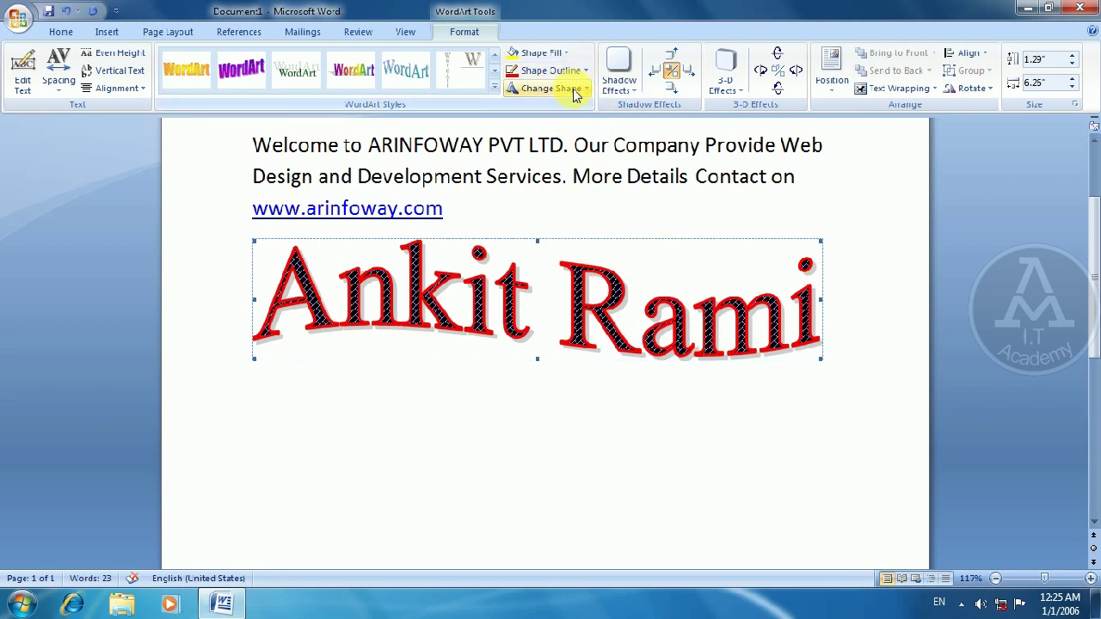
click(572, 89)
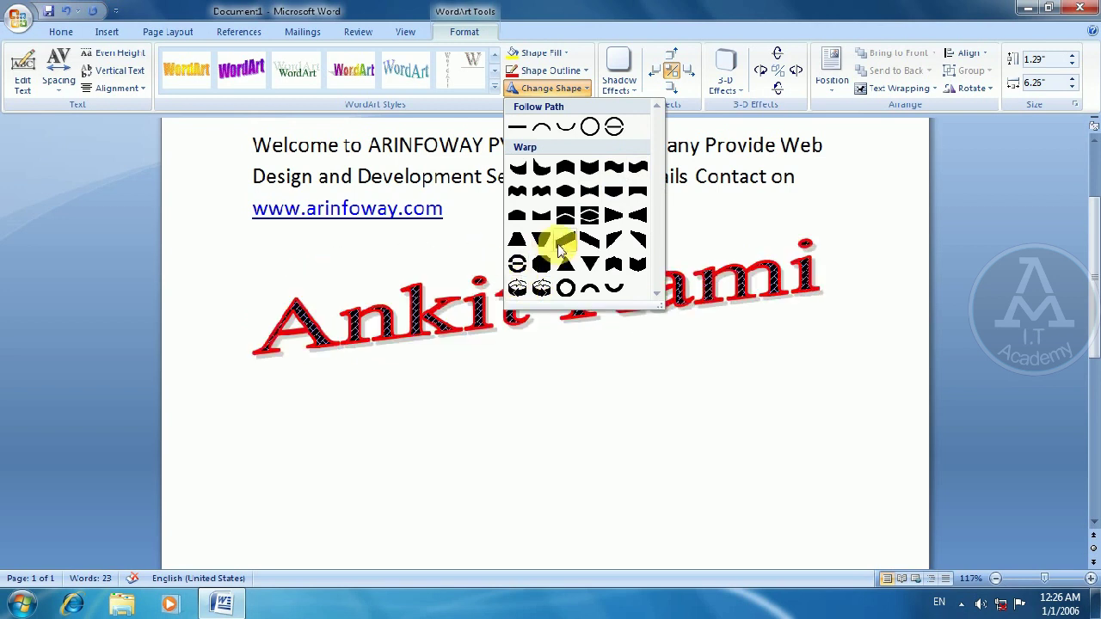
click(596, 430)
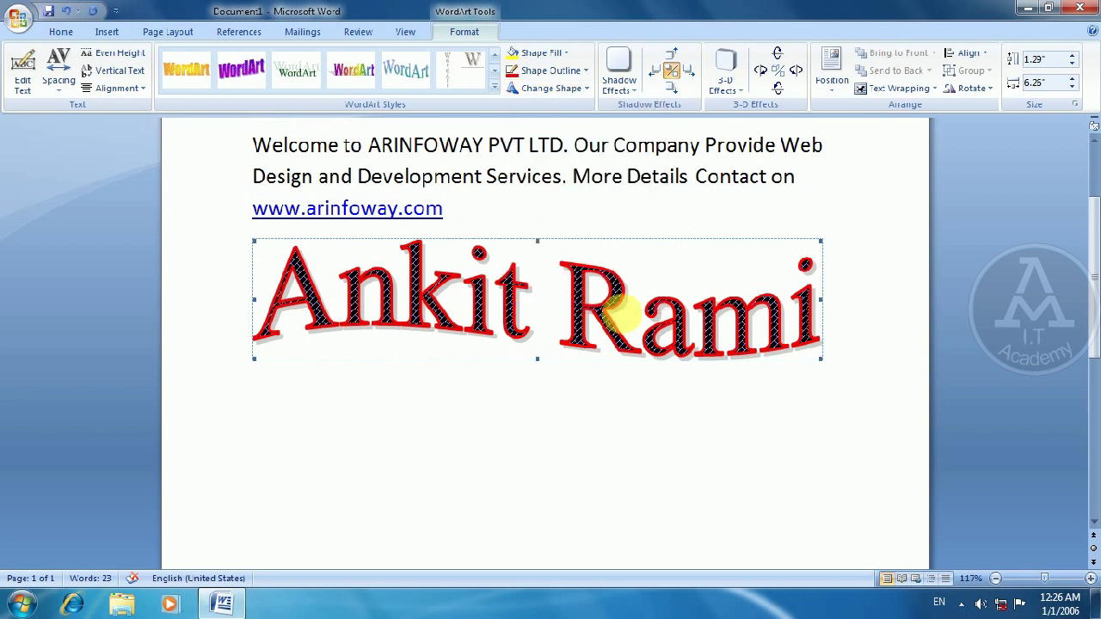
- Add Shadow Style 1, then nudge the shadow right five times and up four times
click(623, 91)
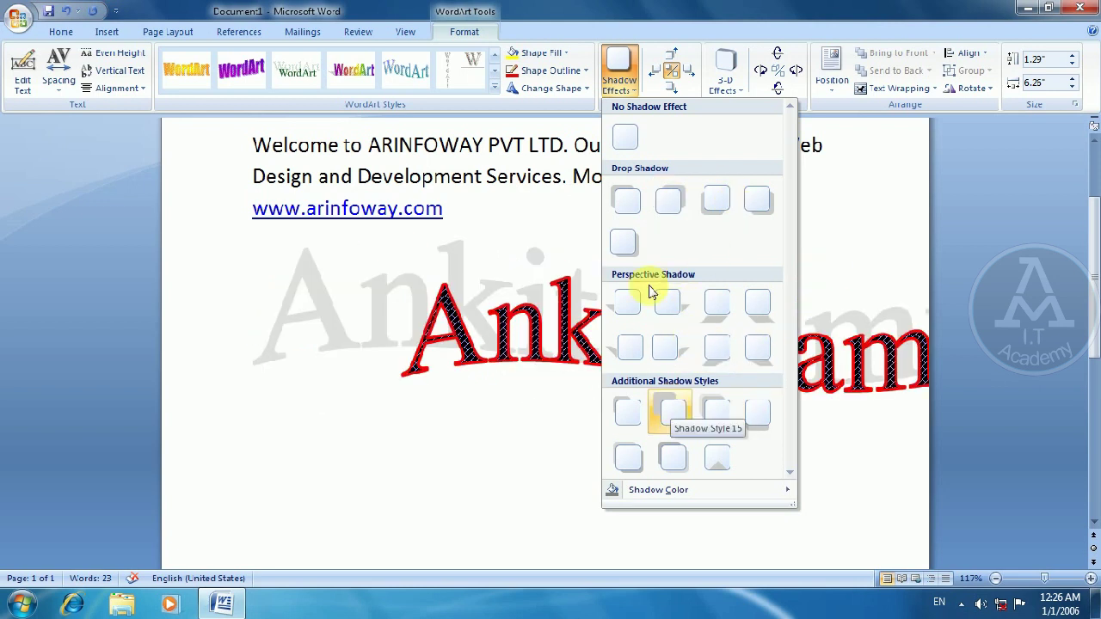
click(627, 207)
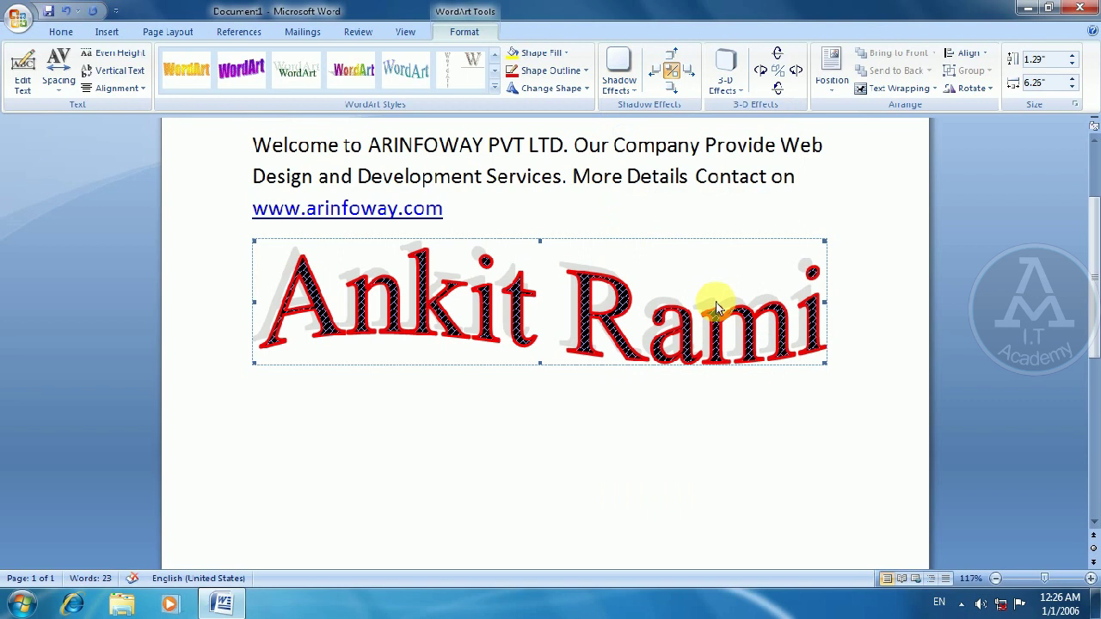
click(688, 72)
click(688, 72)
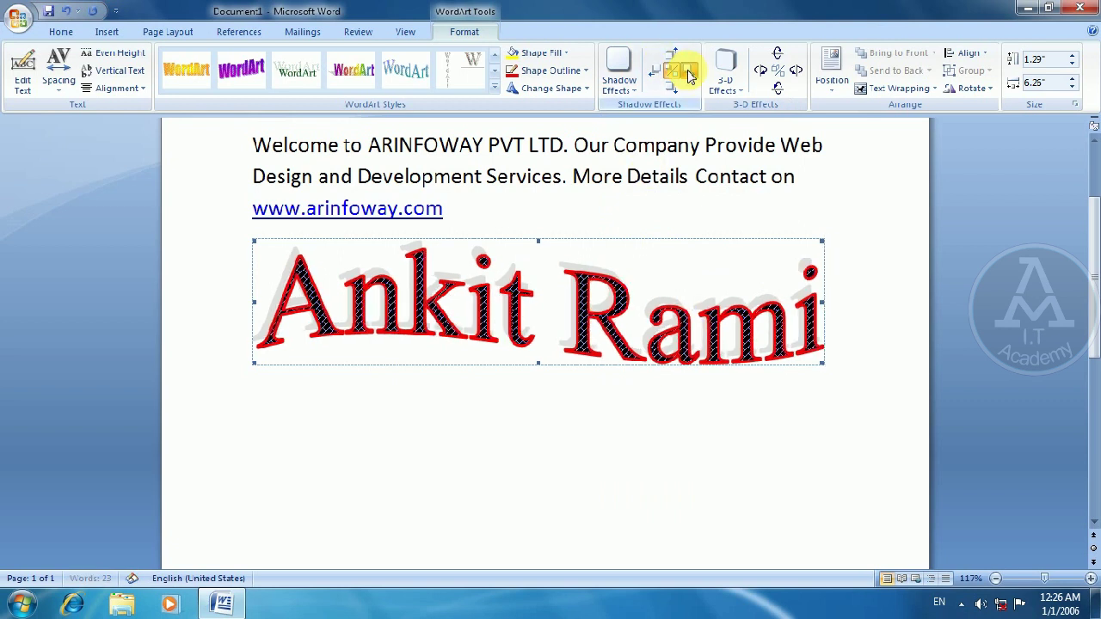
click(688, 72)
click(688, 72)
click(688, 73)
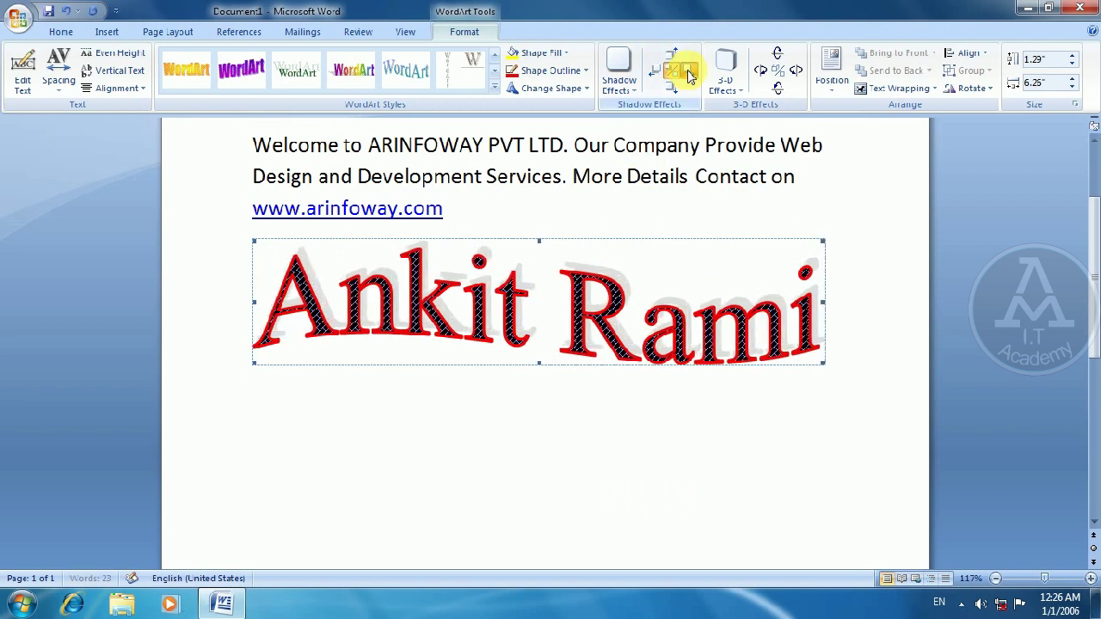
click(672, 59)
click(675, 60)
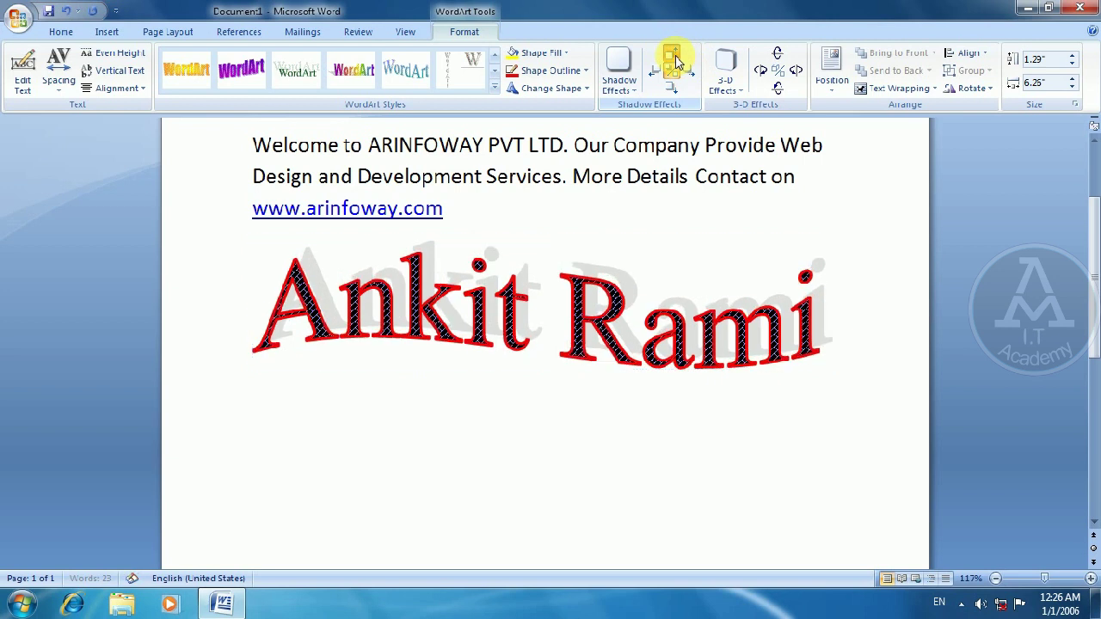
click(674, 60)
click(675, 59)
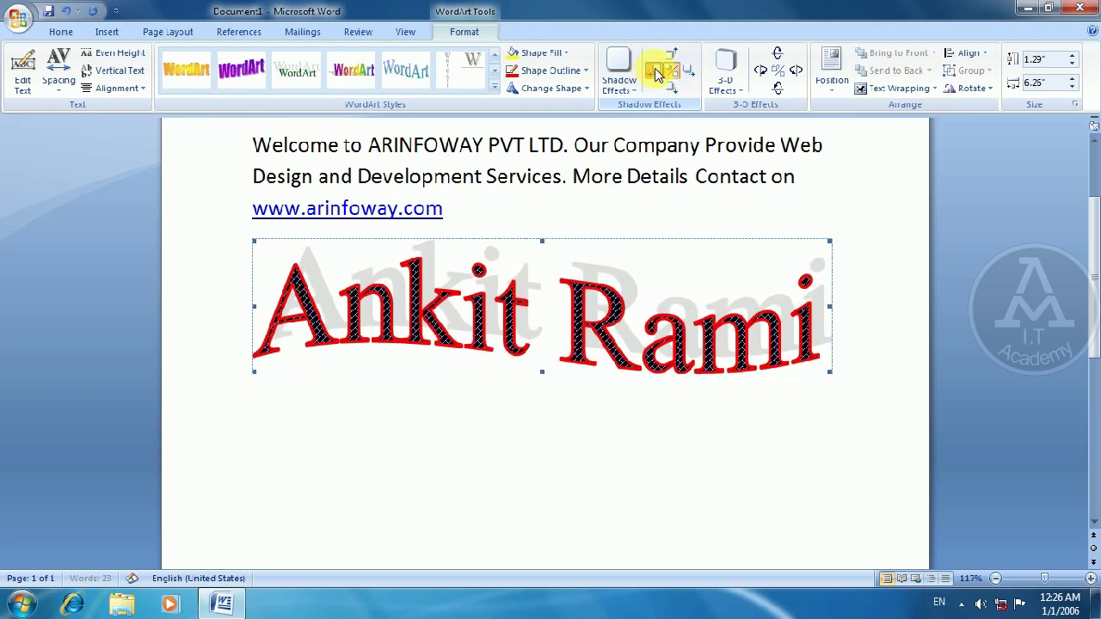
- Nudge the shadow left and give the WordArt a parallel 3-D extrusion
click(656, 74)
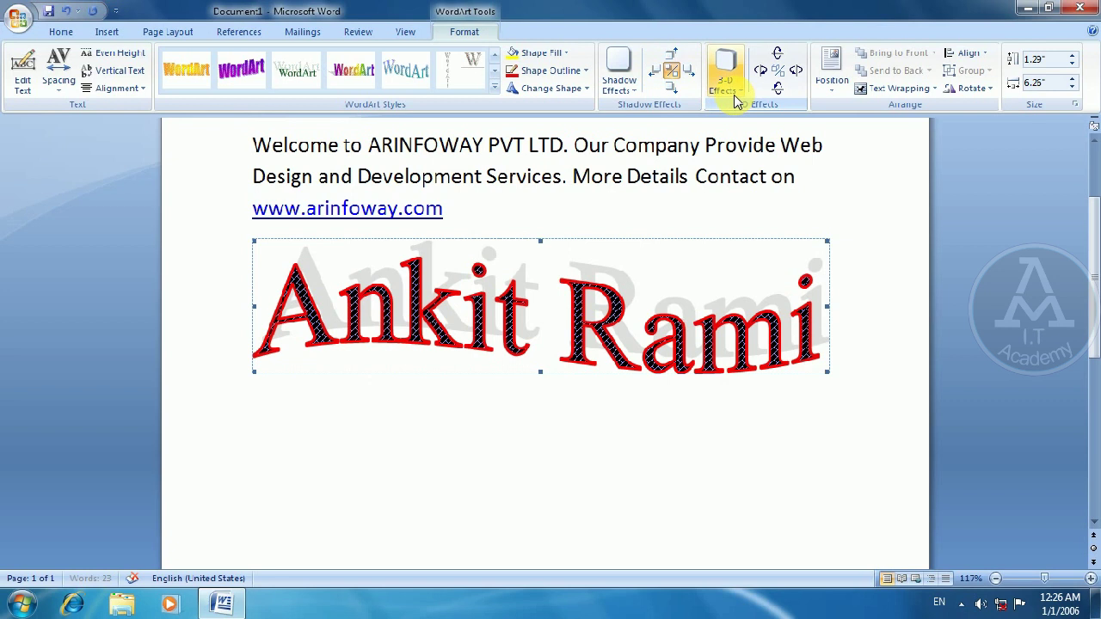
click(733, 89)
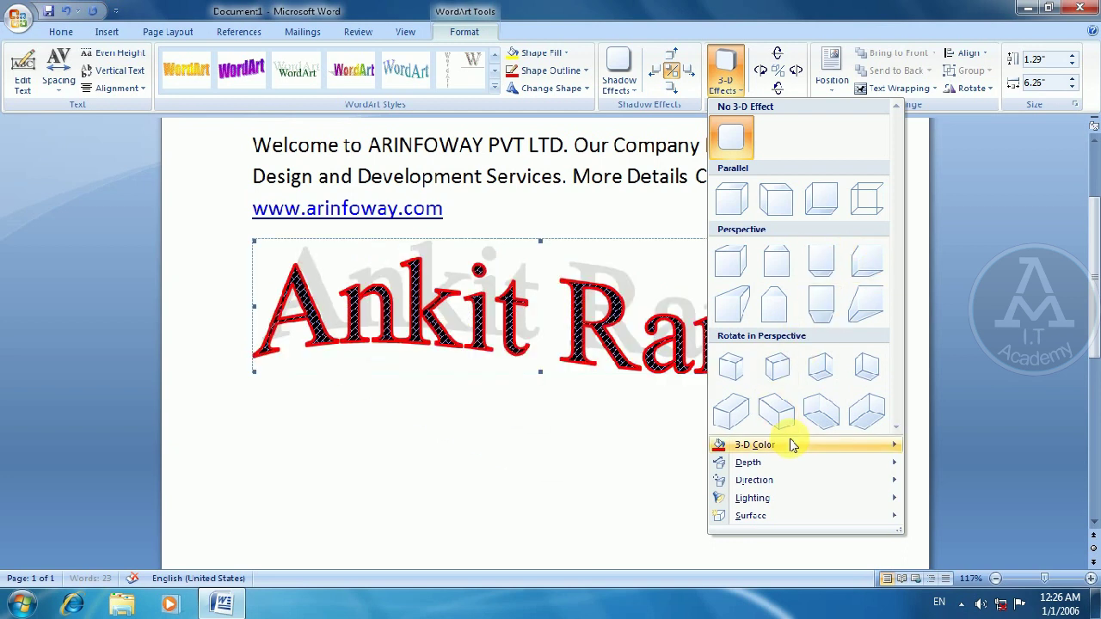
mouse_move(781, 462)
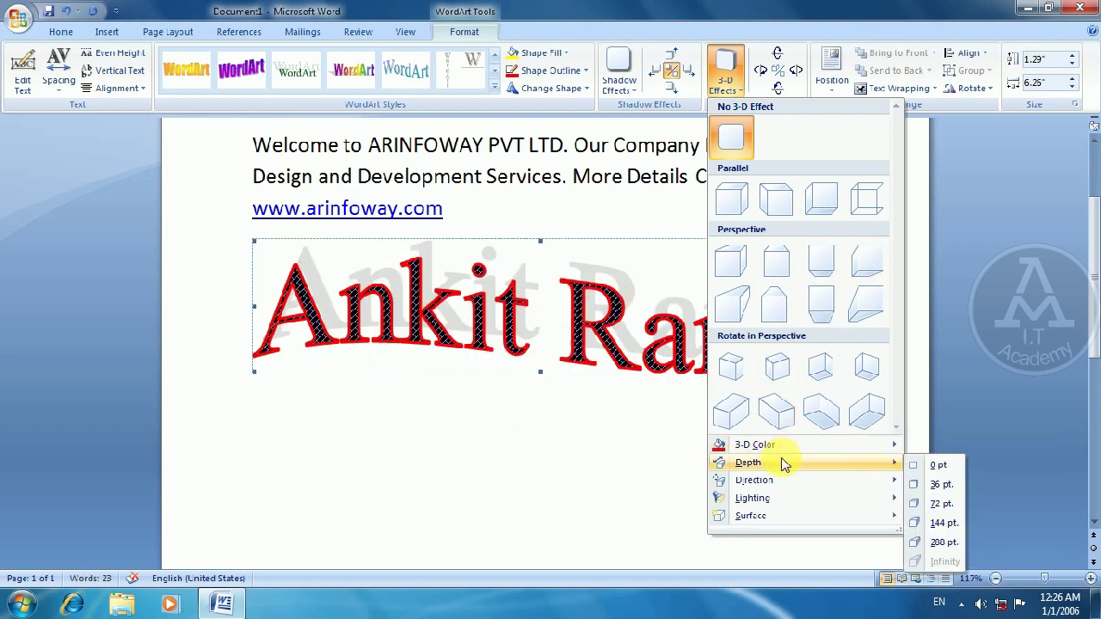
mouse_move(782, 481)
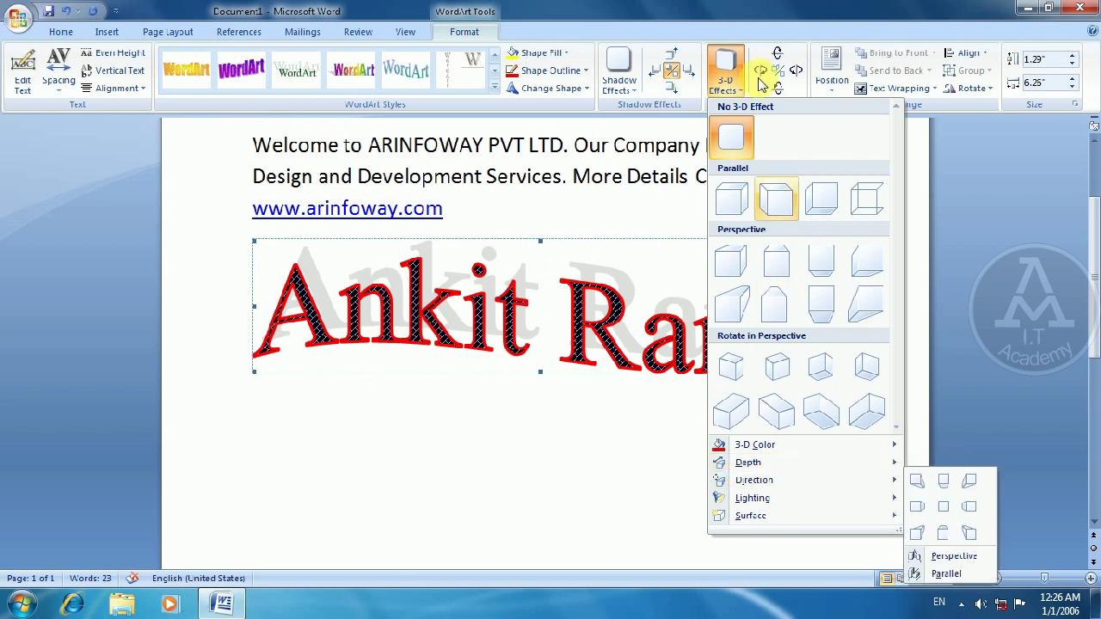
click(745, 201)
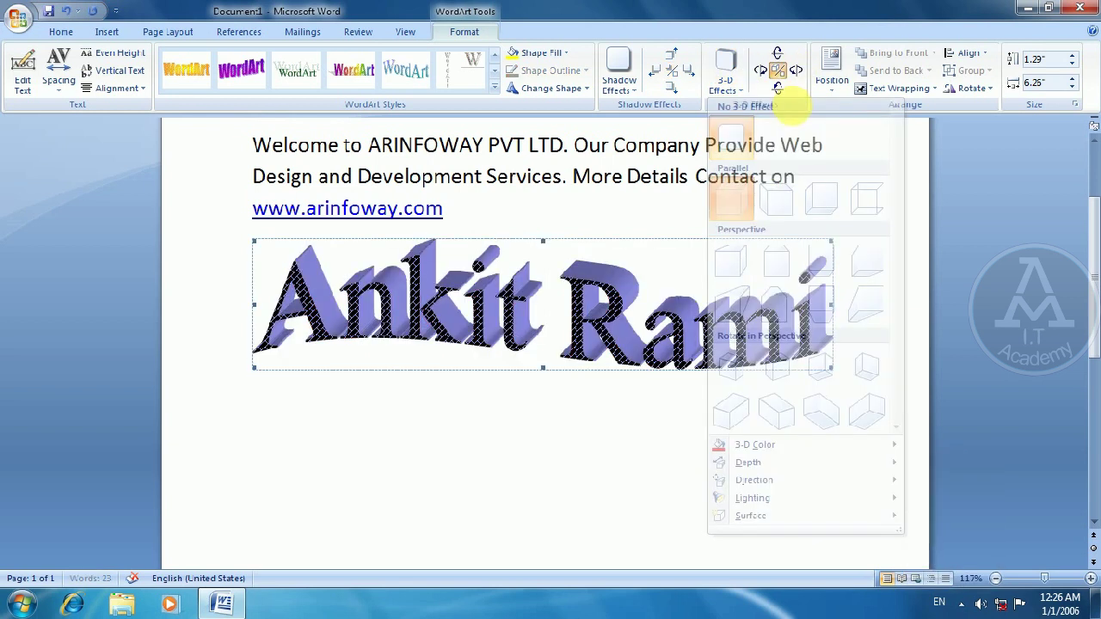
- Tilt the 3-D WordArt right, left, up and down to test orientations
click(796, 72)
click(796, 72)
click(796, 73)
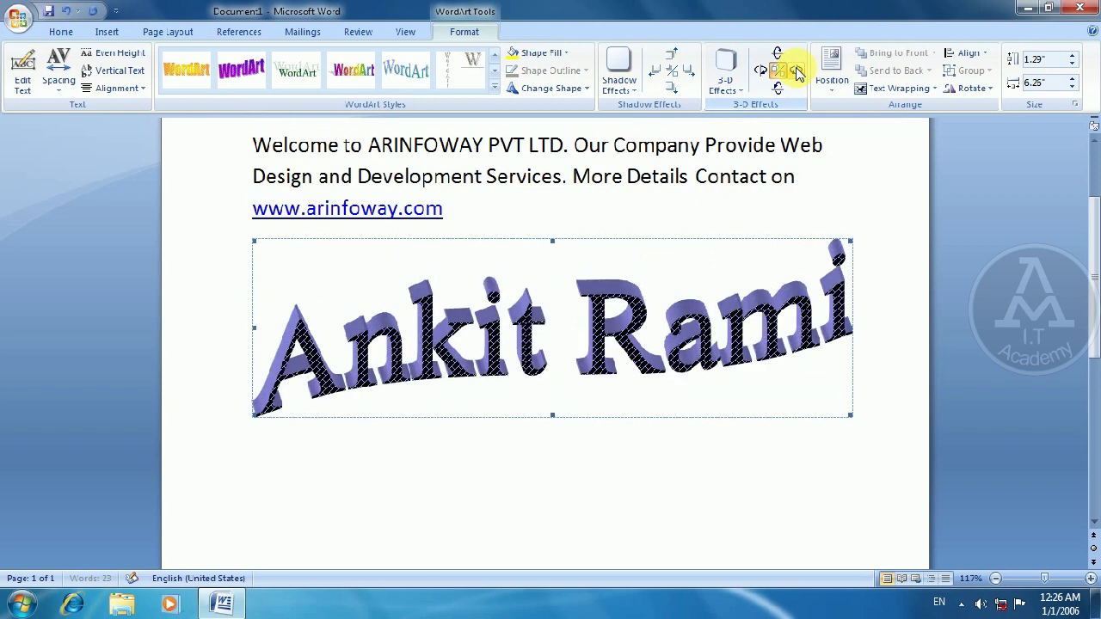
click(797, 72)
click(760, 76)
click(777, 54)
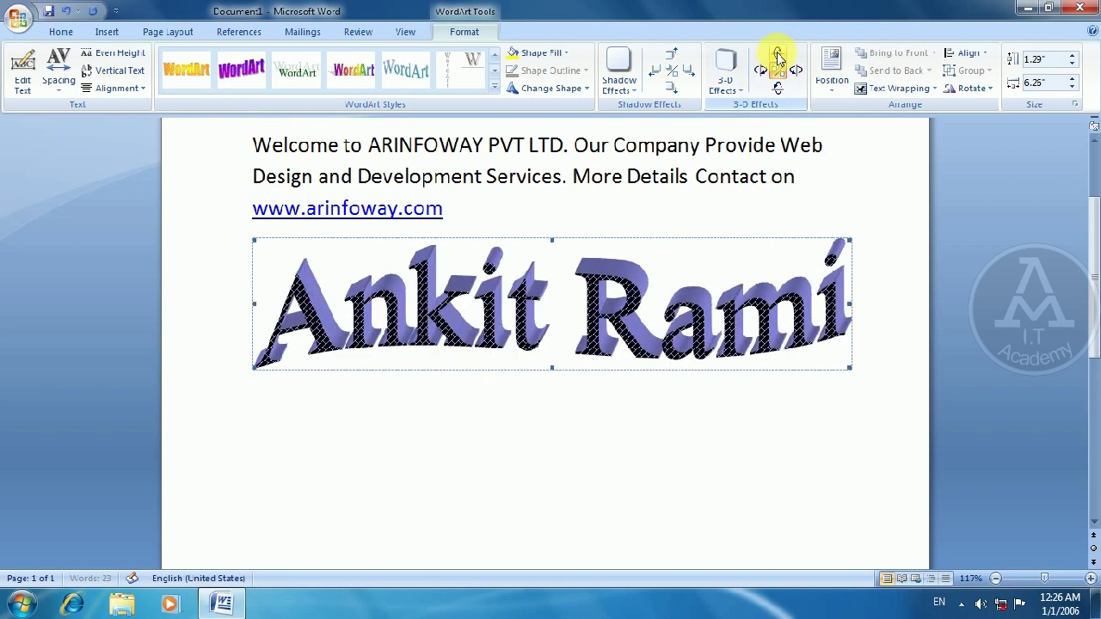
click(777, 54)
click(778, 55)
click(777, 54)
click(778, 54)
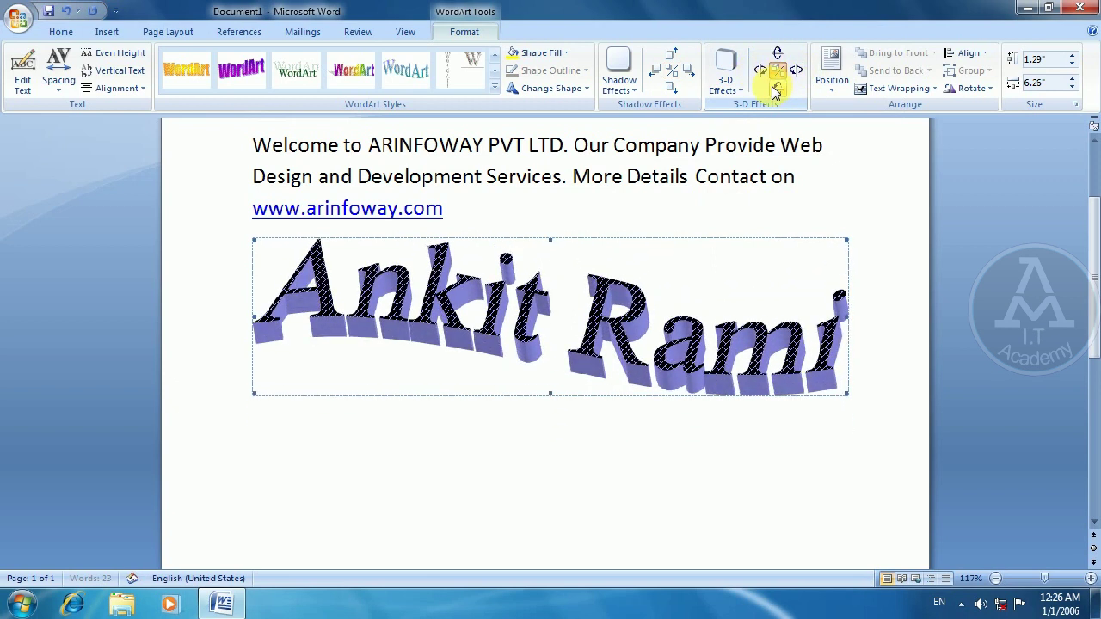
click(775, 91)
click(775, 91)
click(776, 91)
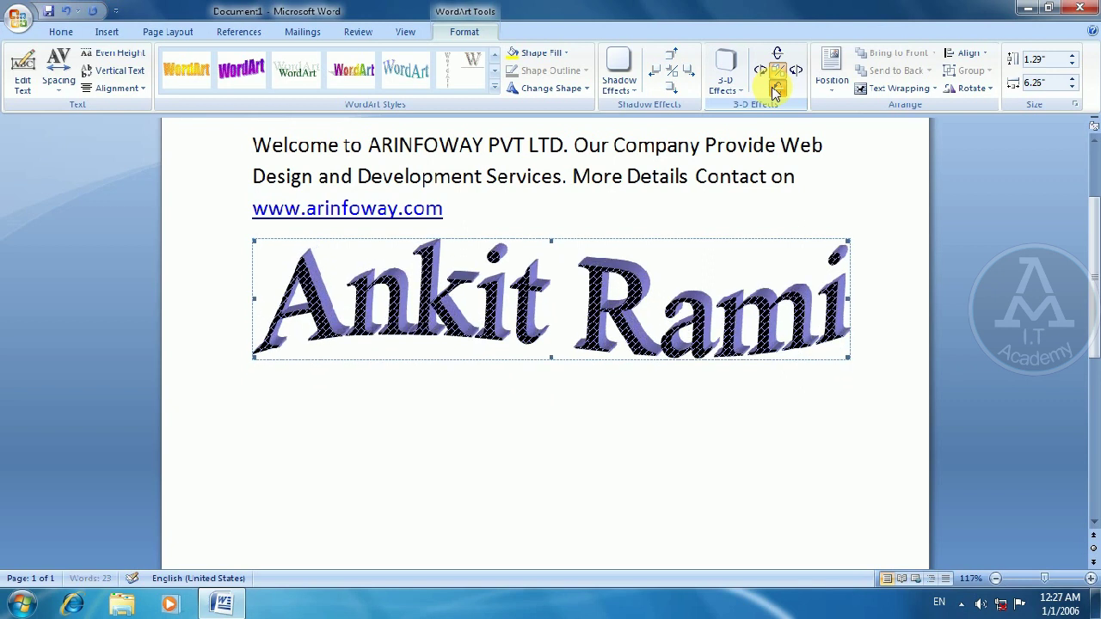
click(775, 91)
- Remove the 3-D effect from the WordArt with No 3-D Effect
click(725, 69)
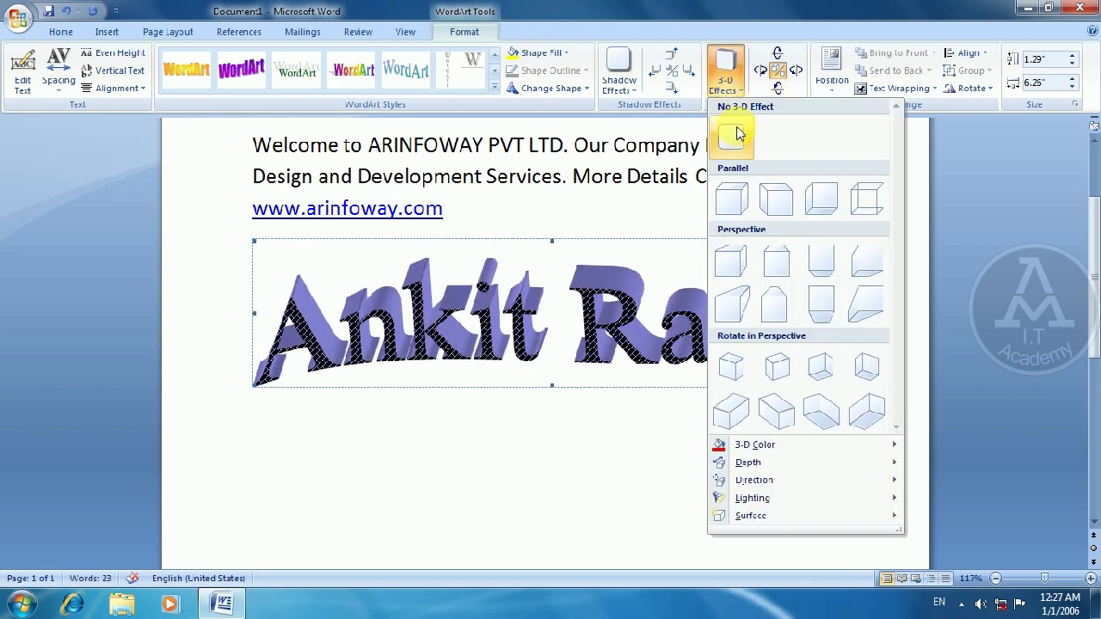
click(738, 133)
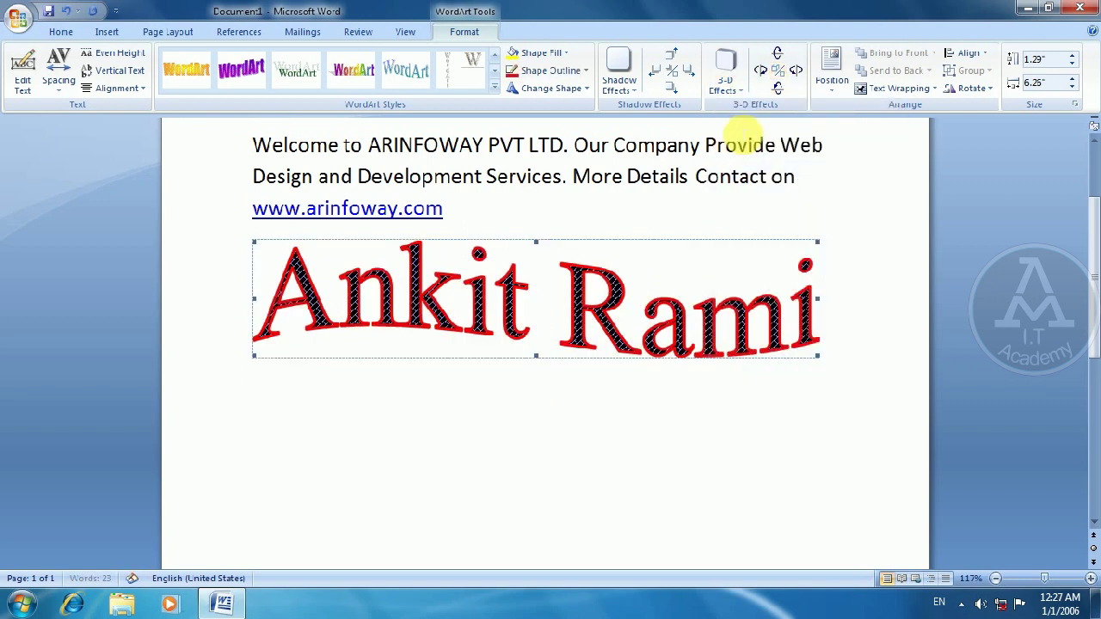
click(832, 73)
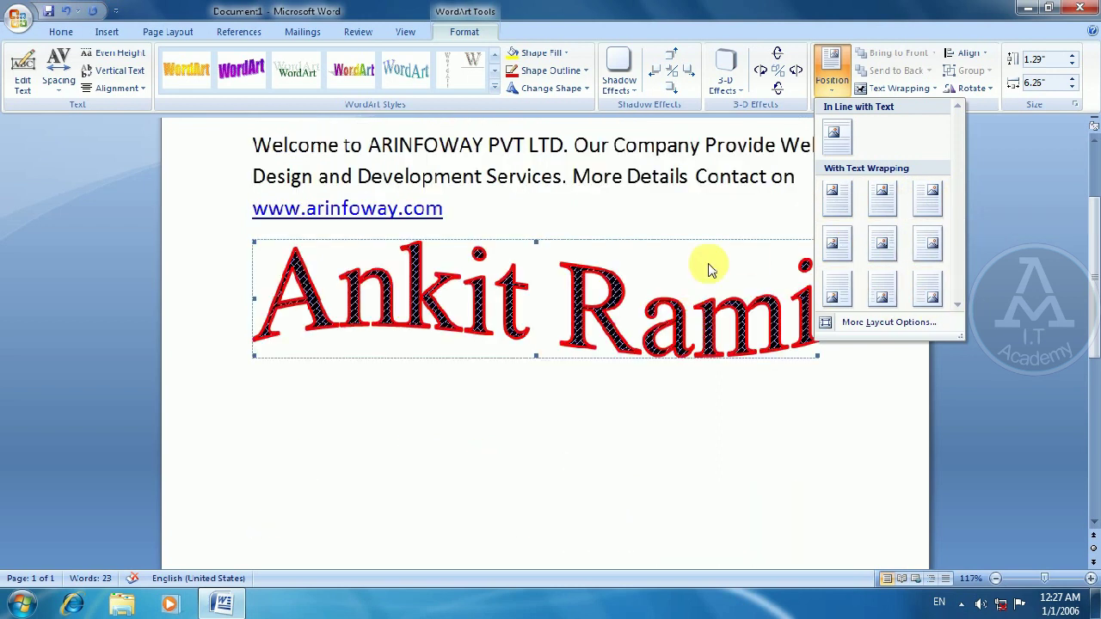
- Set the WordArt's wrapping to In Front of Text and drag it upward
click(894, 89)
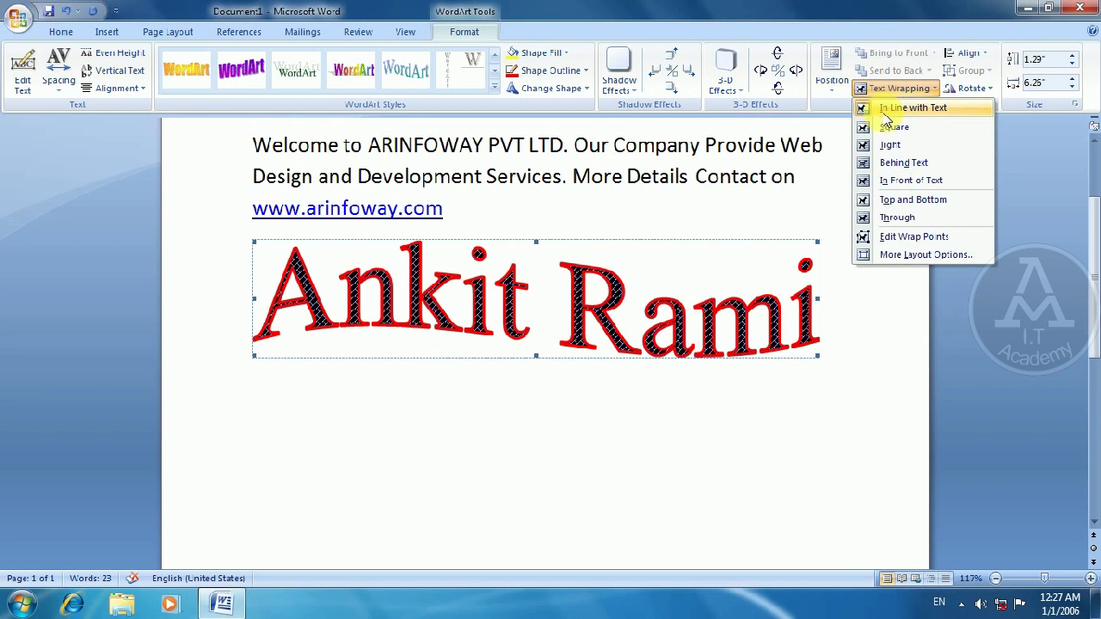
click(903, 180)
drag(604, 310, 634, 216)
scroll(619, 232, up, 2)
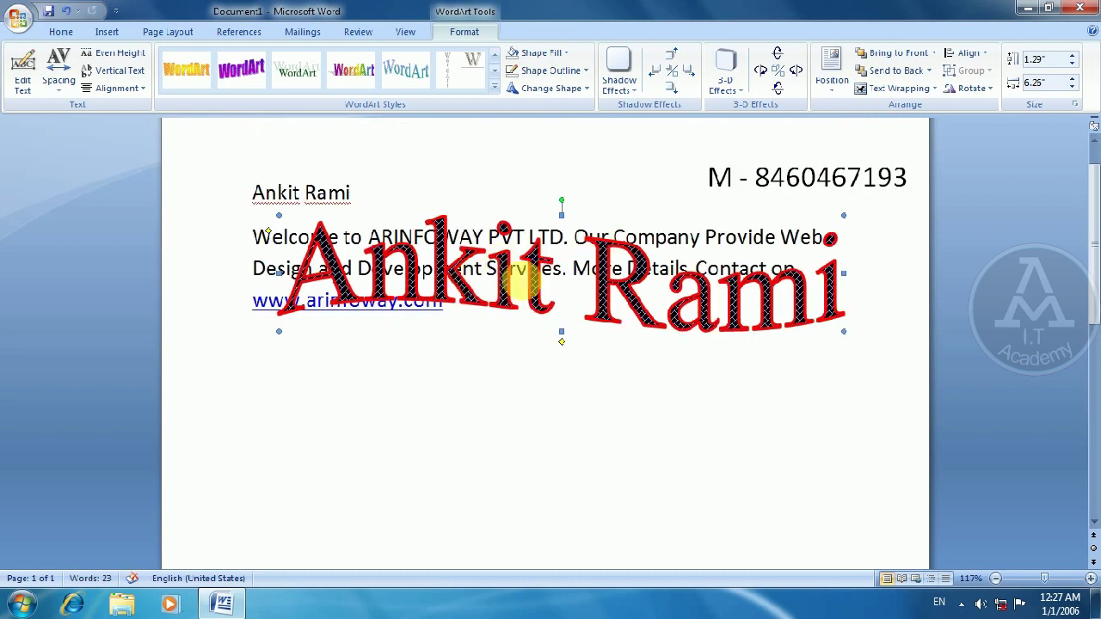
scroll(522, 279, up, 5)
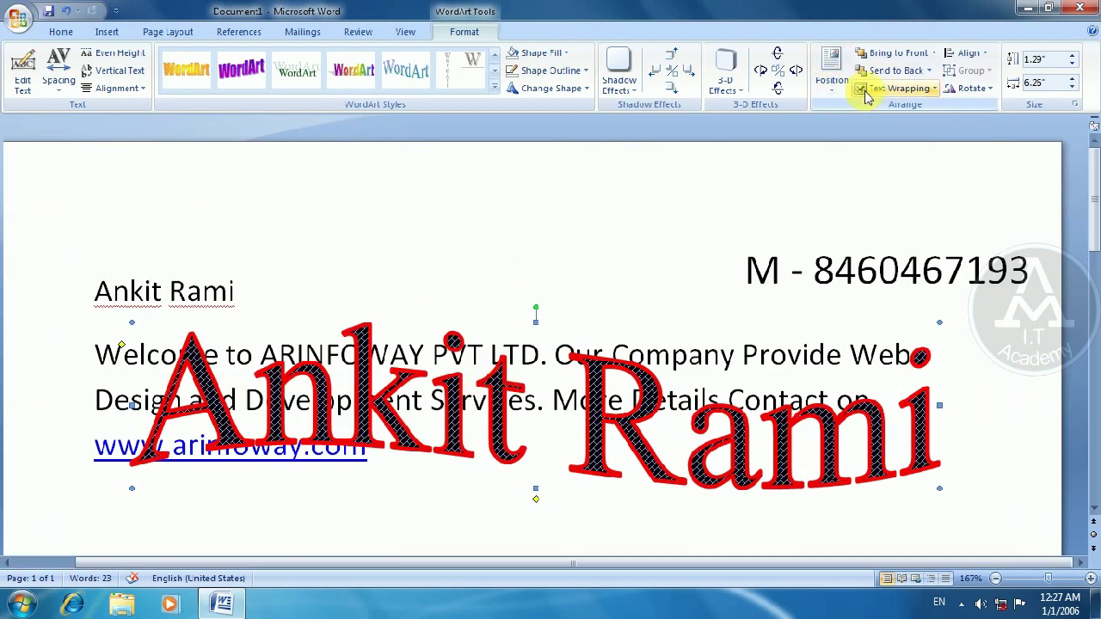
- Switch wrapping to Behind Text and position the WordArt just below the website link
click(895, 88)
click(891, 168)
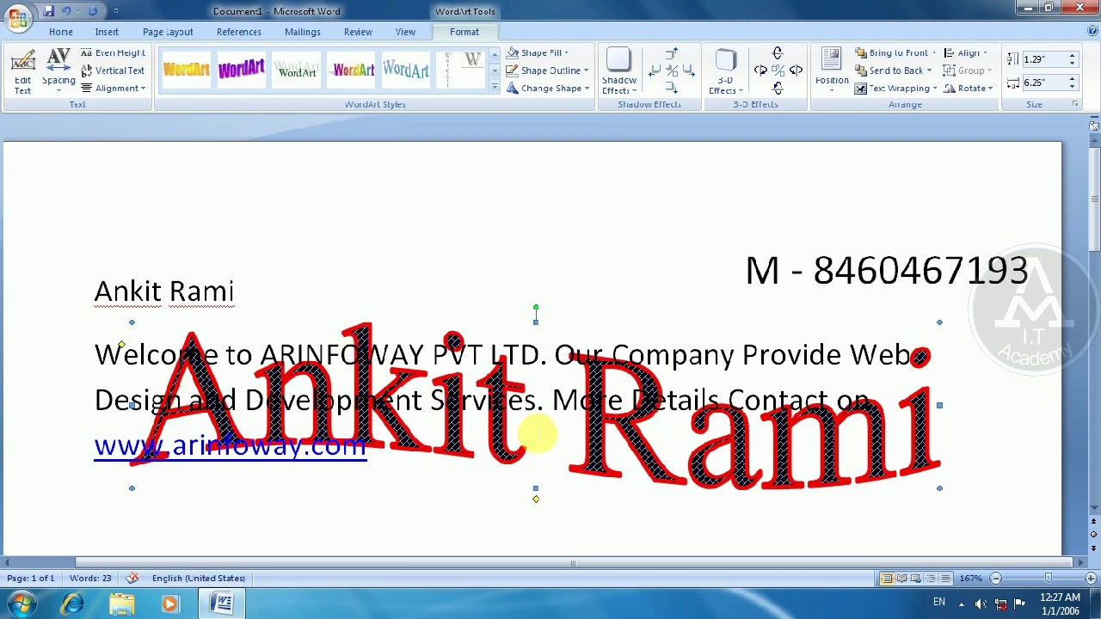
drag(645, 455, 636, 426)
scroll(637, 426, down, 5)
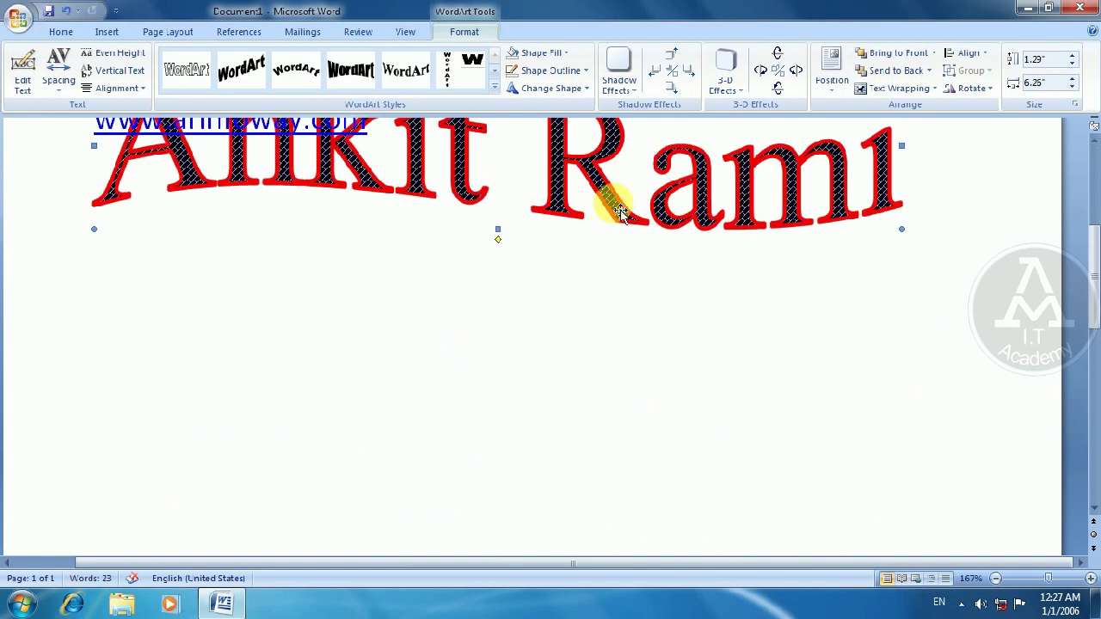
drag(614, 209, 636, 276)
scroll(592, 312, up, 5)
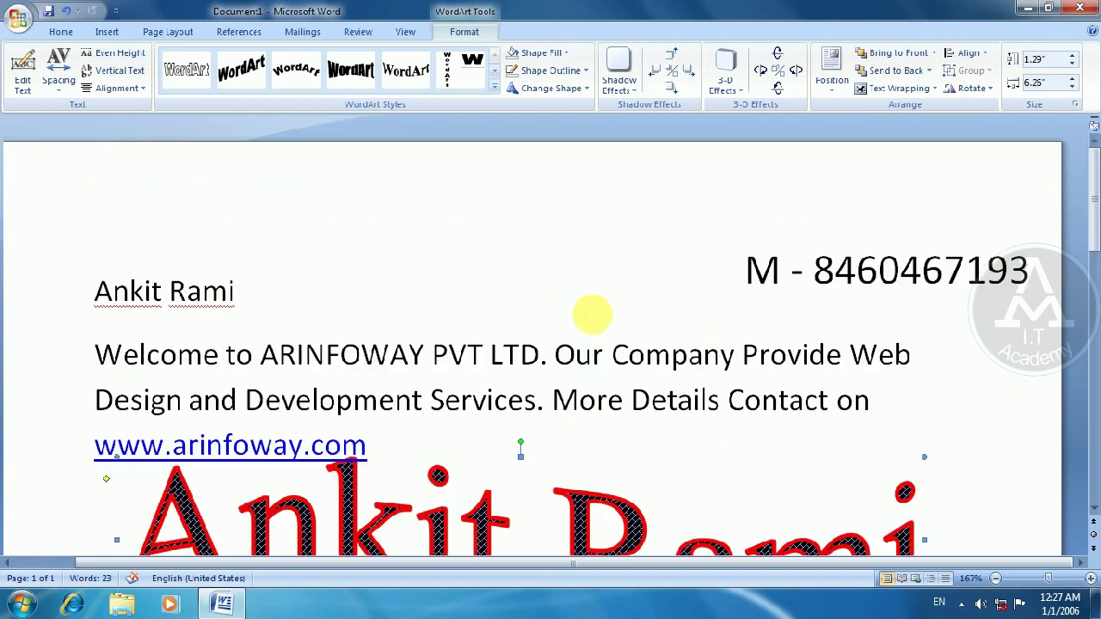
key(ctrl)
scroll(585, 336, down, 2)
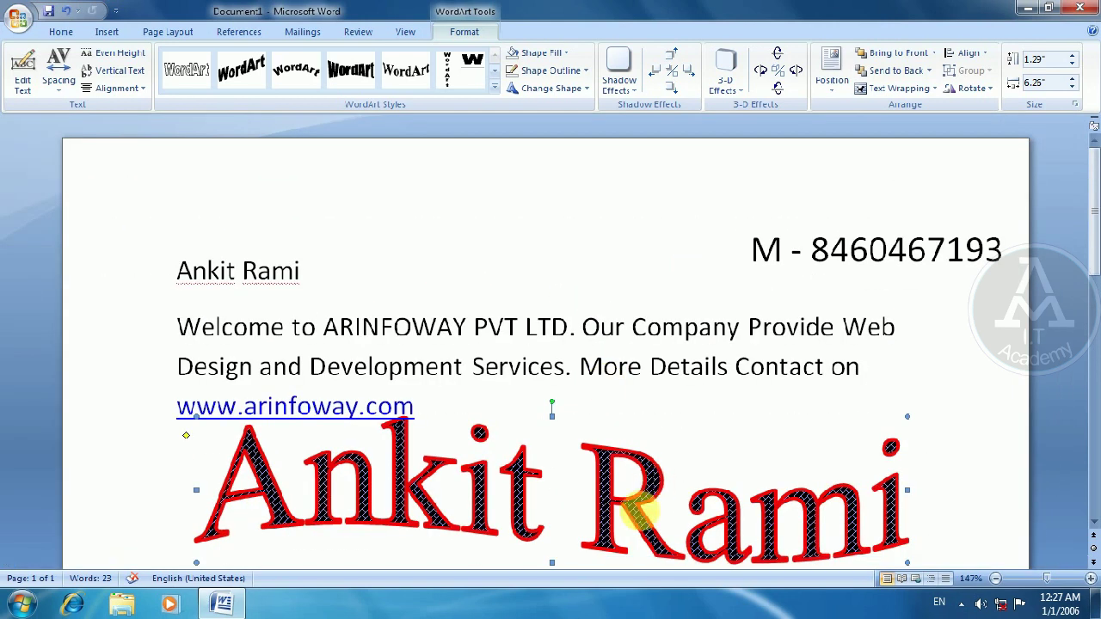
scroll(712, 361, down, 3)
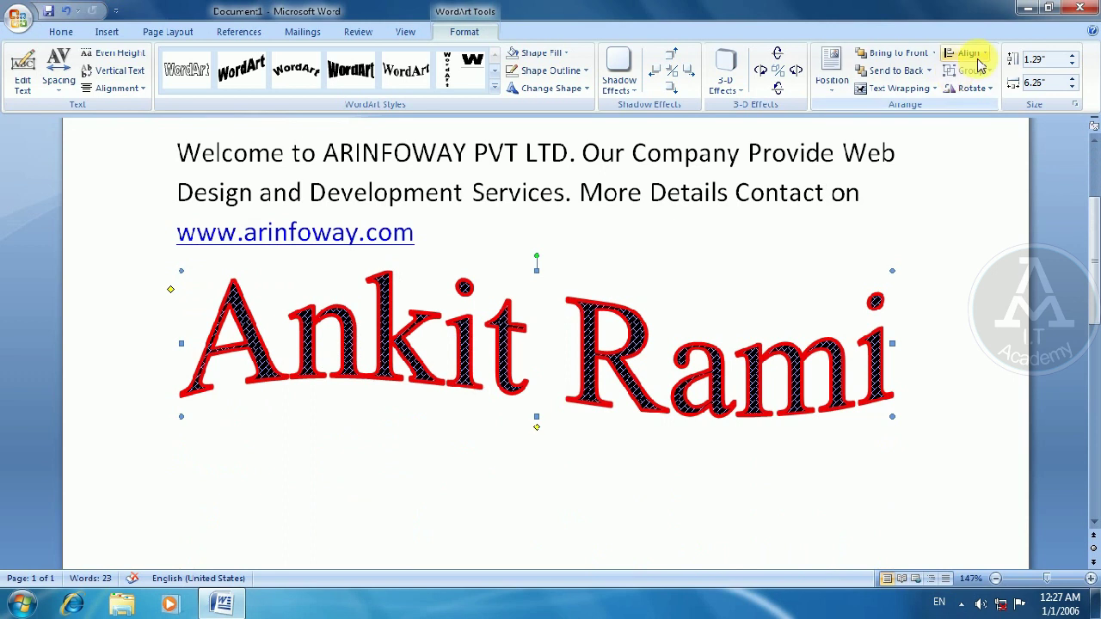
- Adjust the WordArt size to 1.3" tall by 6.1" wide, then deselect it
click(979, 55)
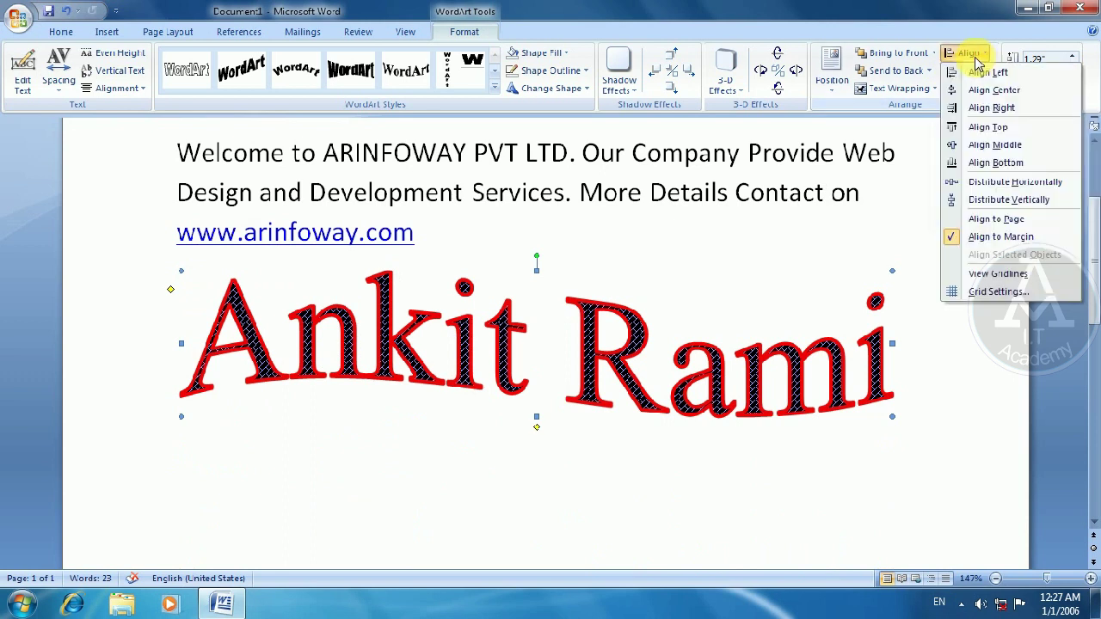
click(858, 91)
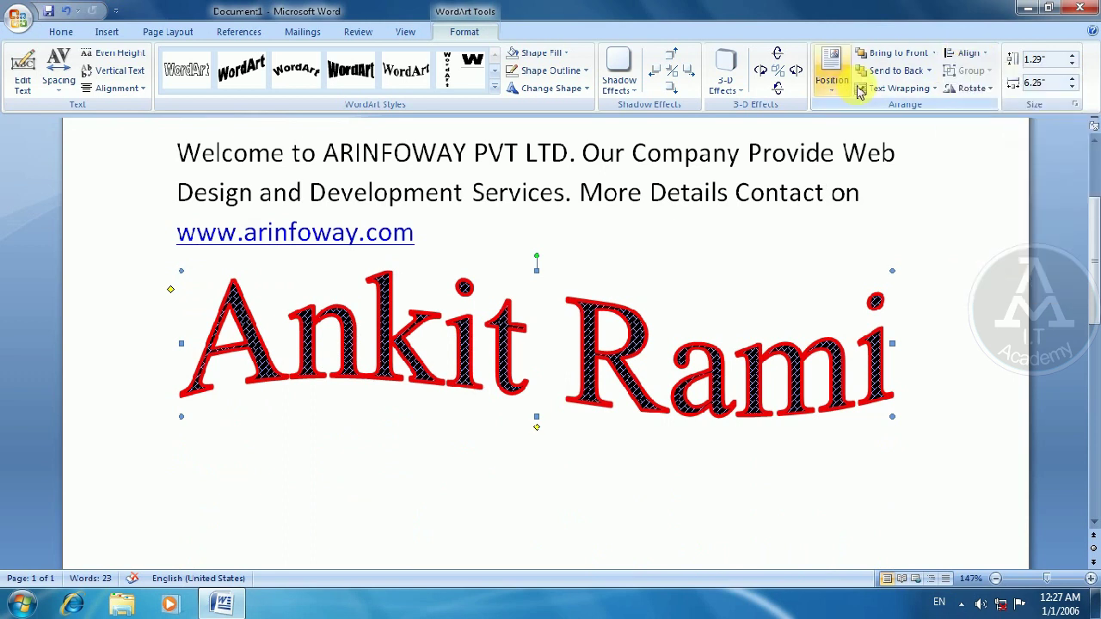
click(1072, 56)
click(1072, 64)
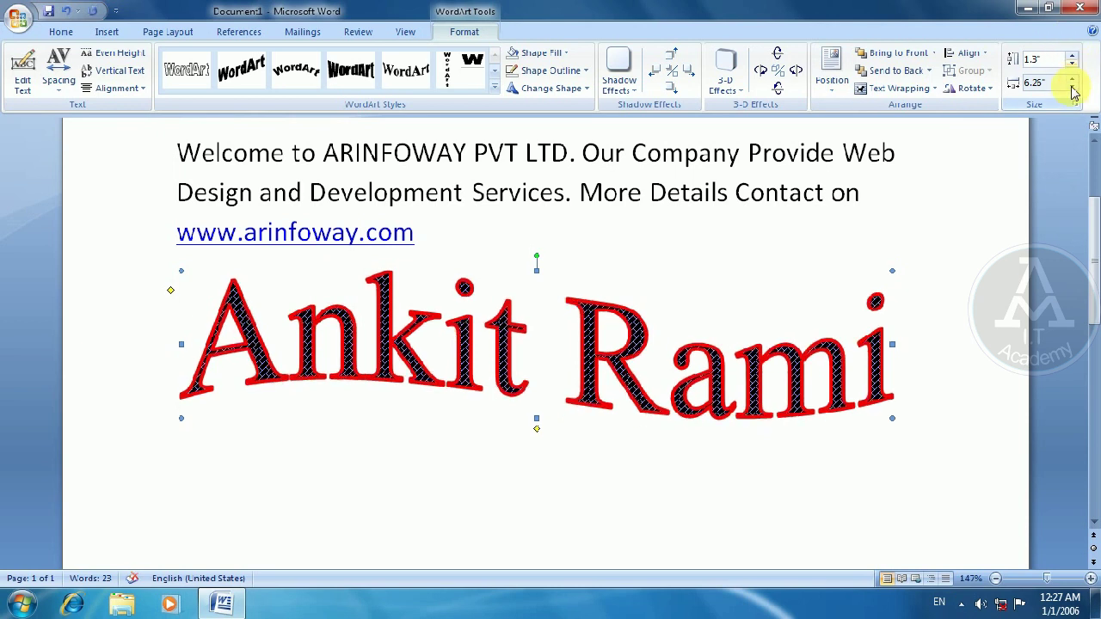
click(1072, 78)
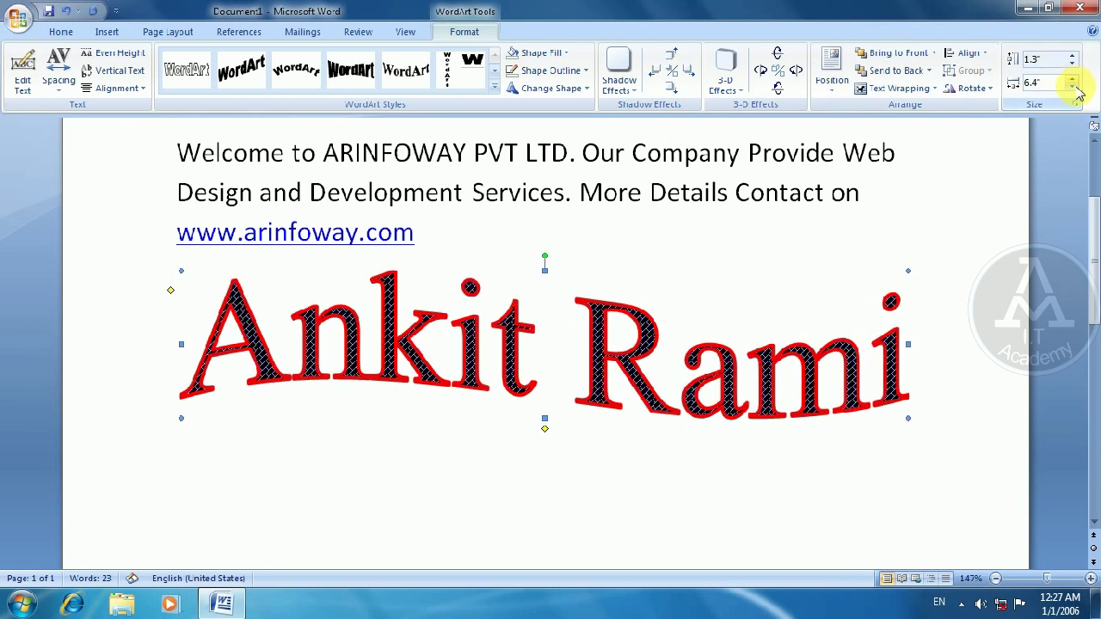
click(1072, 86)
click(1072, 86)
click(909, 376)
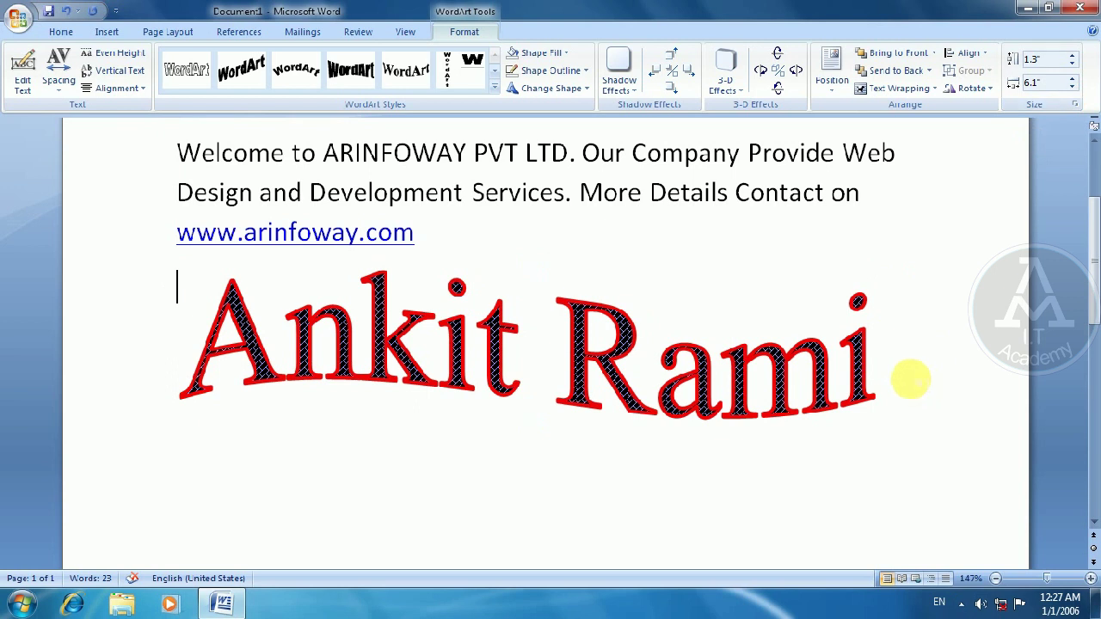
- On the Insert tab, position the insertion point within the welcome paragraph text
click(107, 32)
scroll(398, 369, up, 3)
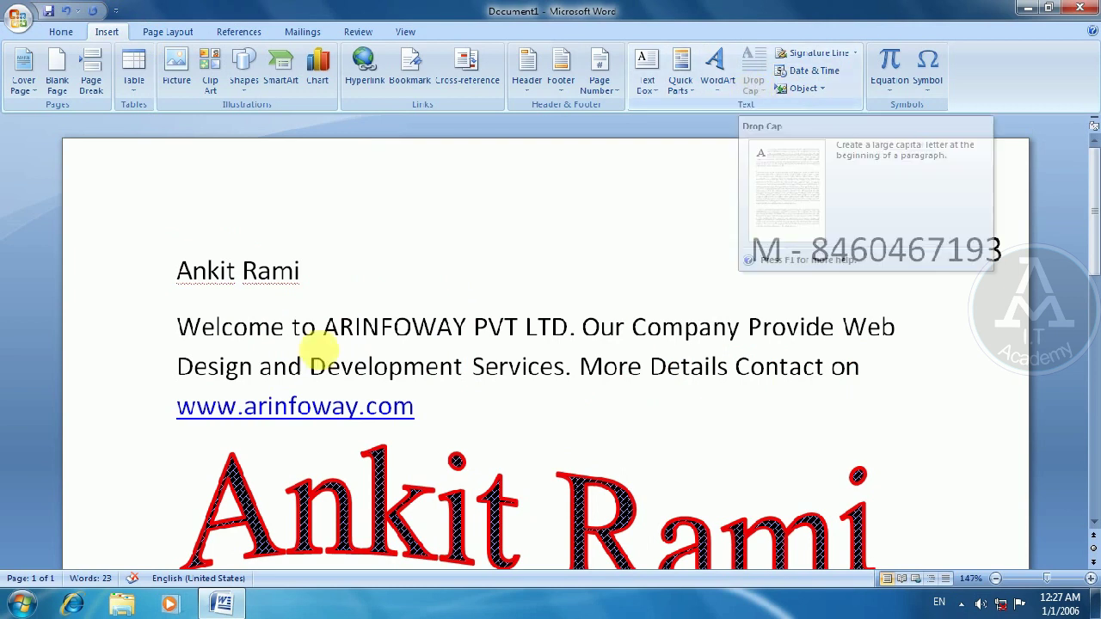
click(307, 365)
drag(177, 327, 323, 327)
drag(607, 376, 791, 356)
click(551, 327)
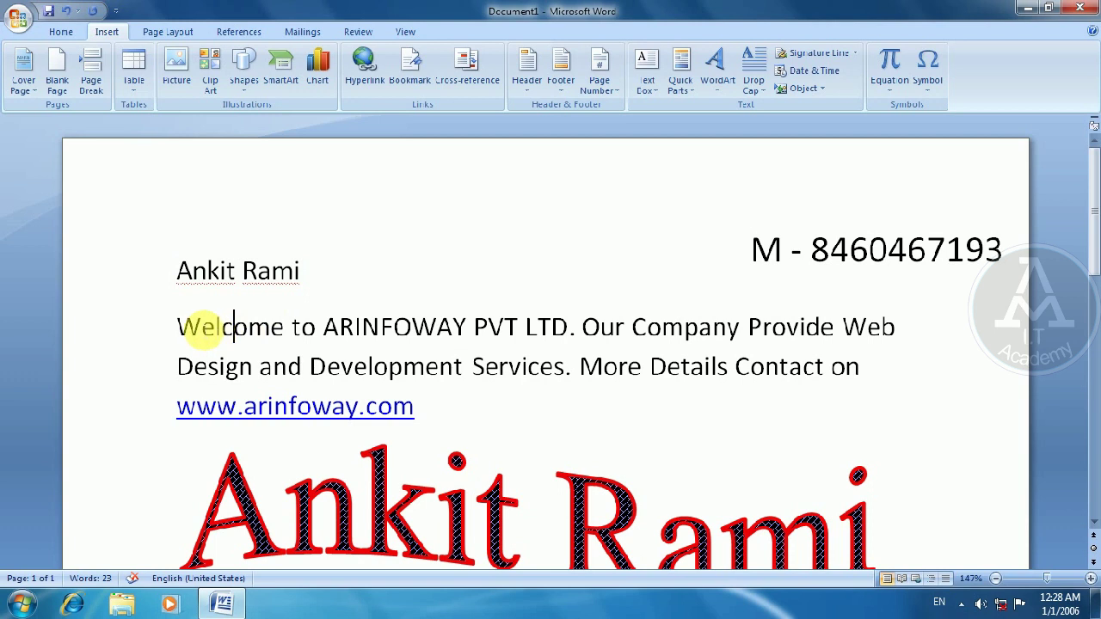
click(184, 327)
key(Left)
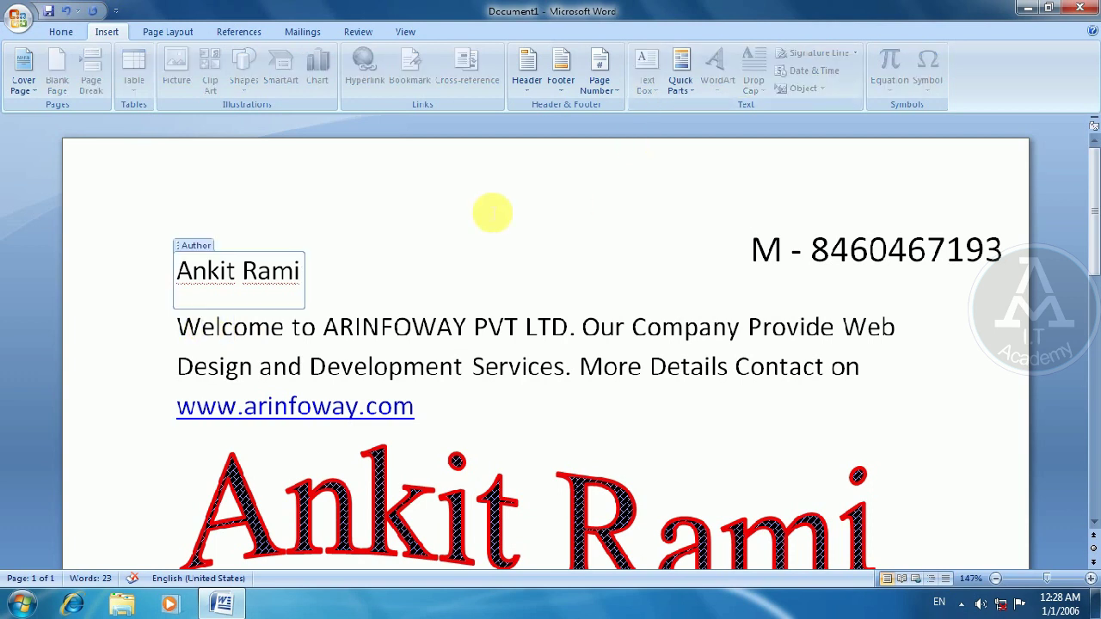
click(314, 326)
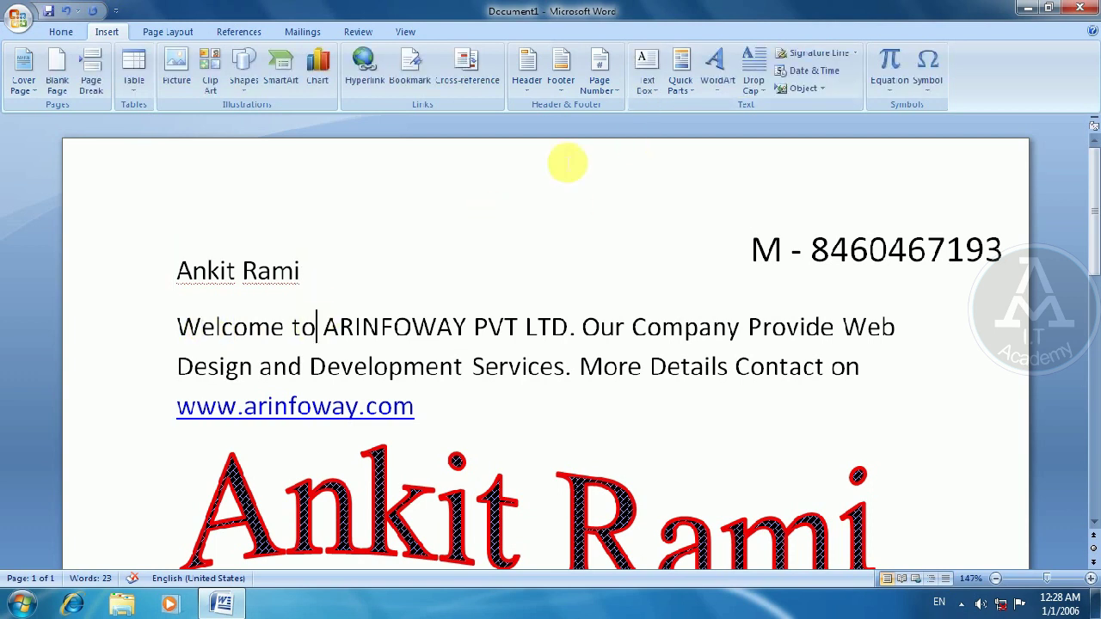
- Check the Drop Cap choices without applying one, then add an empty line after the link
click(754, 82)
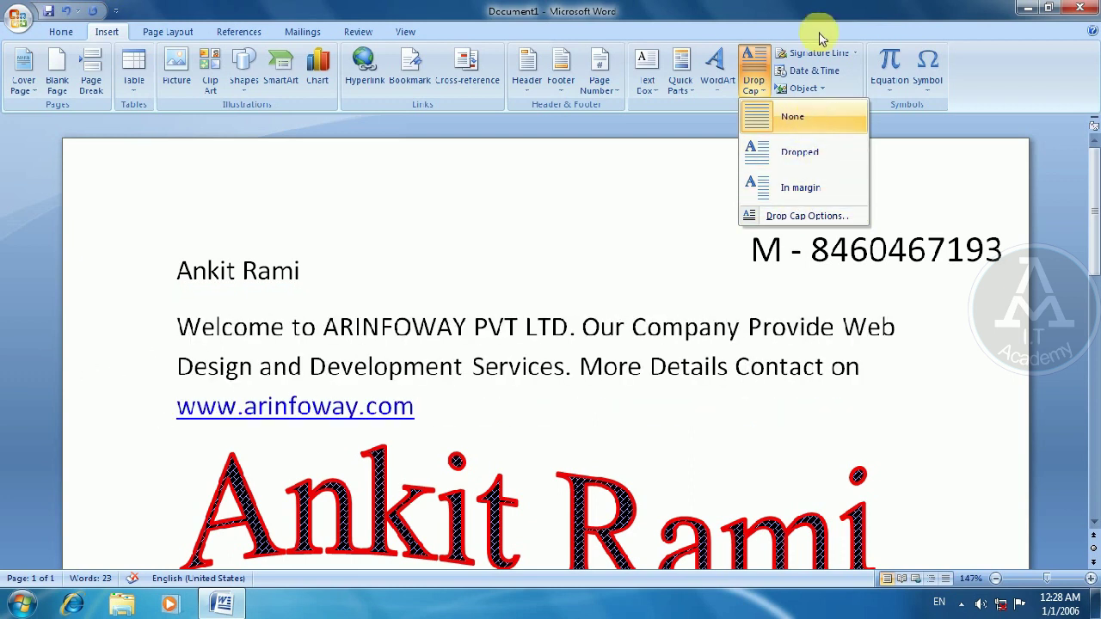
click(843, 379)
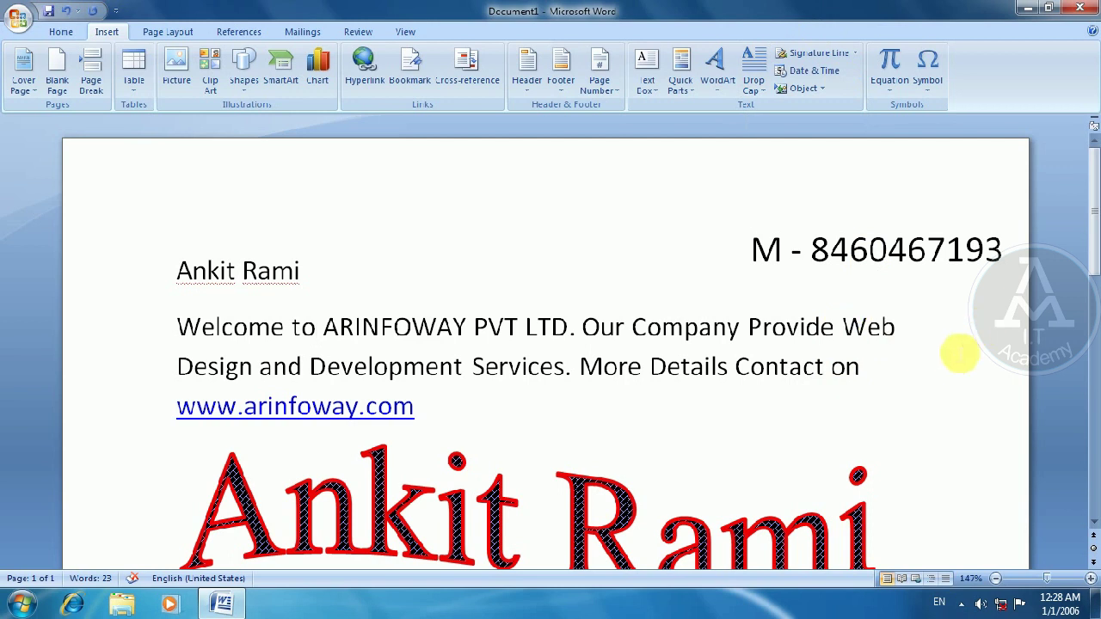
scroll(808, 349, down, 3)
scroll(889, 293, up, 3)
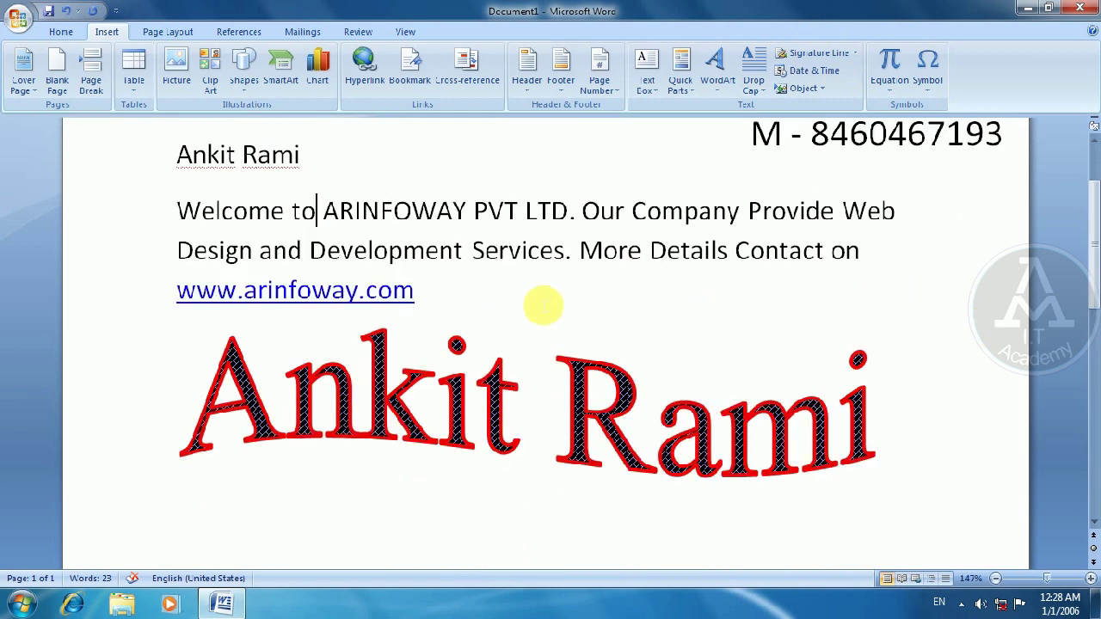
key(Return)
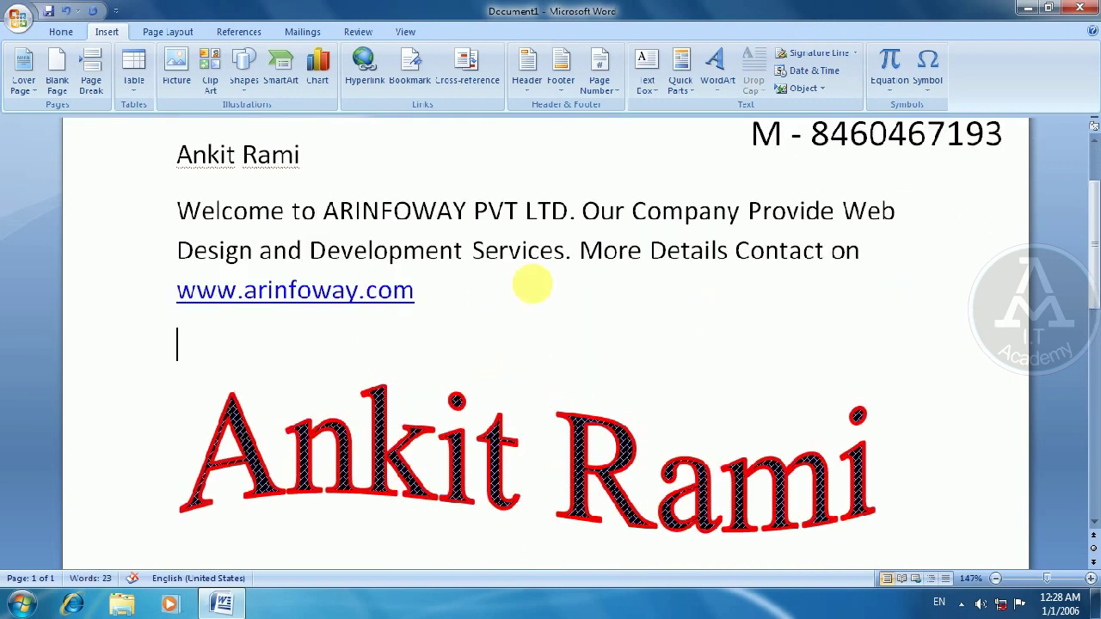
- Insert a signature line below the web address with the signer's name, title CEO and e-mail, then select it
click(841, 53)
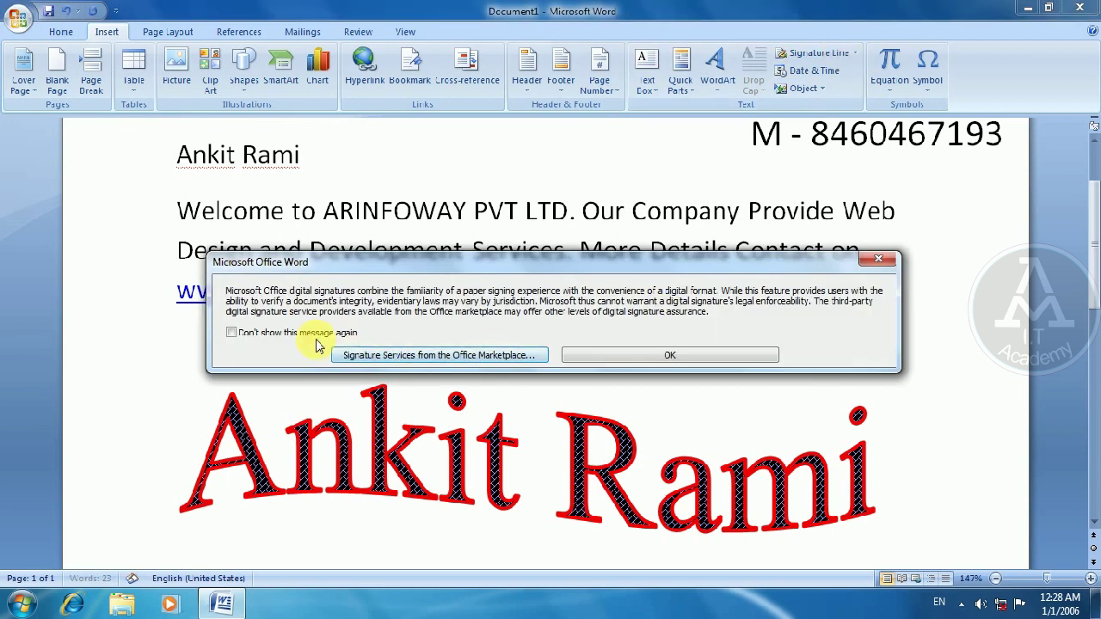
click(662, 361)
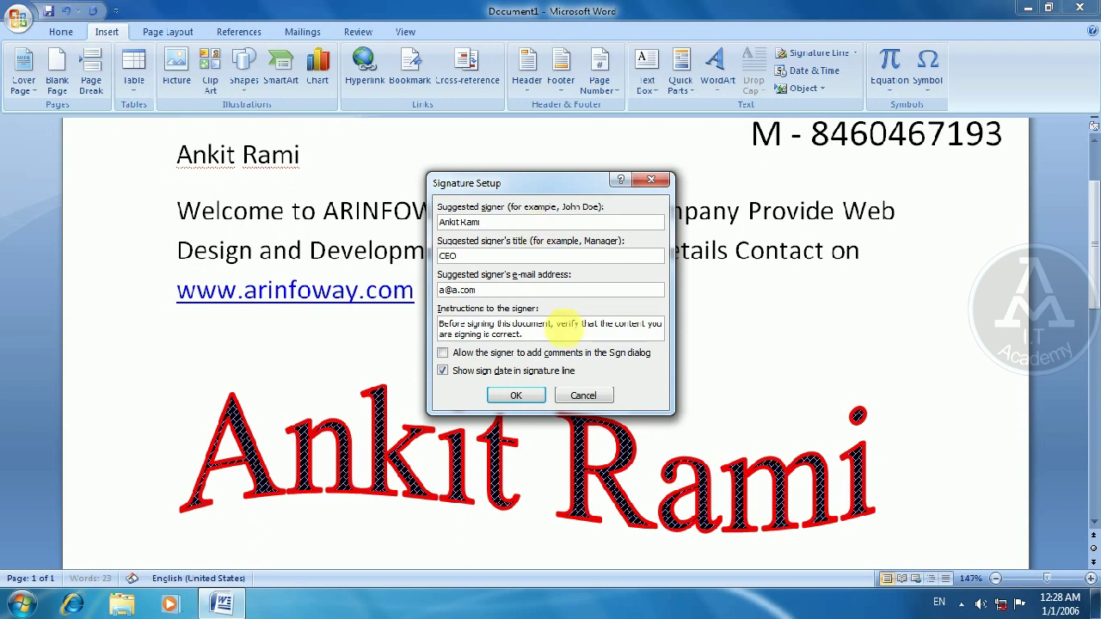
click(520, 398)
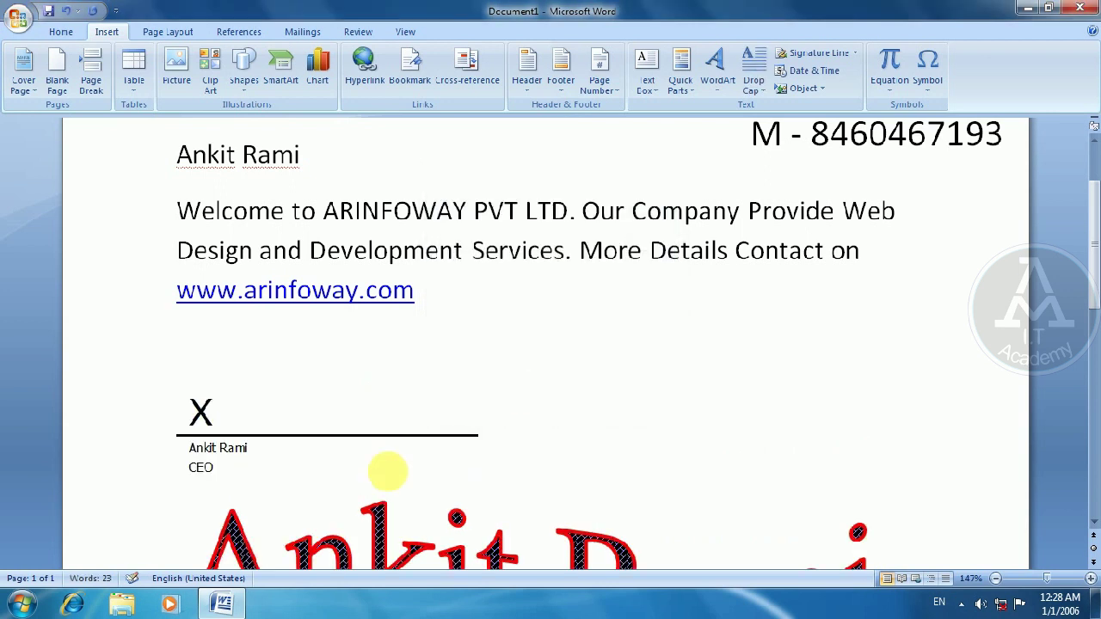
click(280, 417)
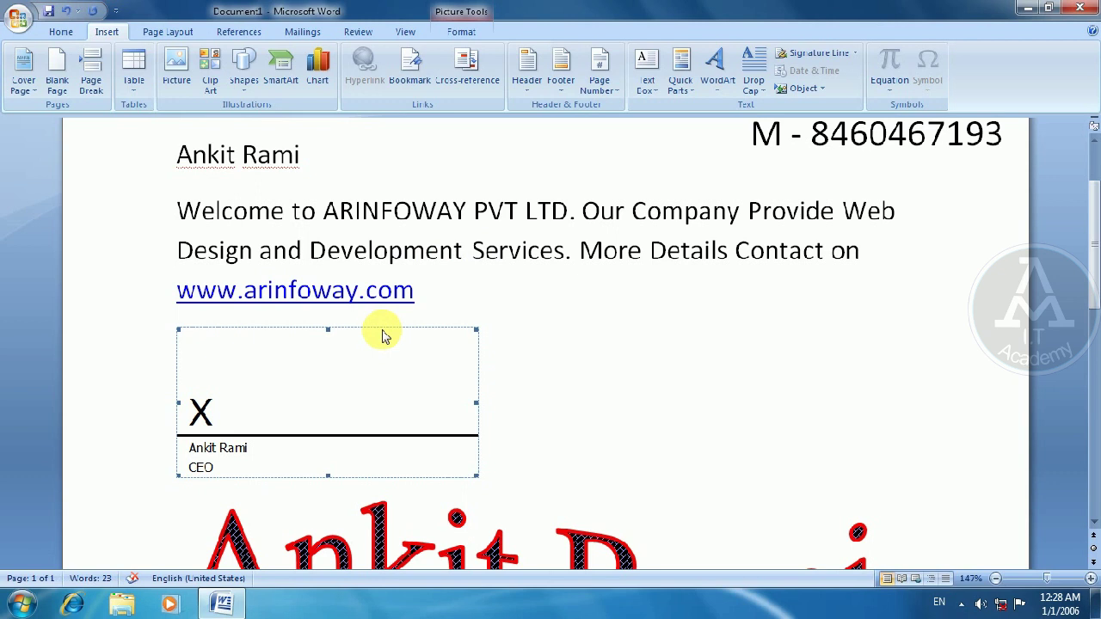
click(461, 33)
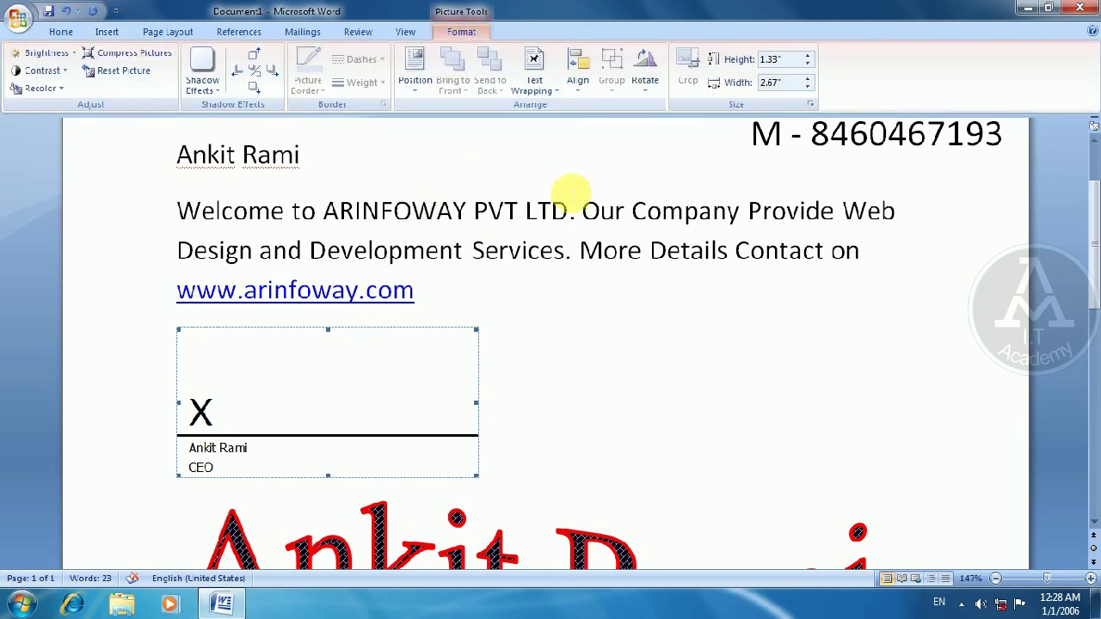
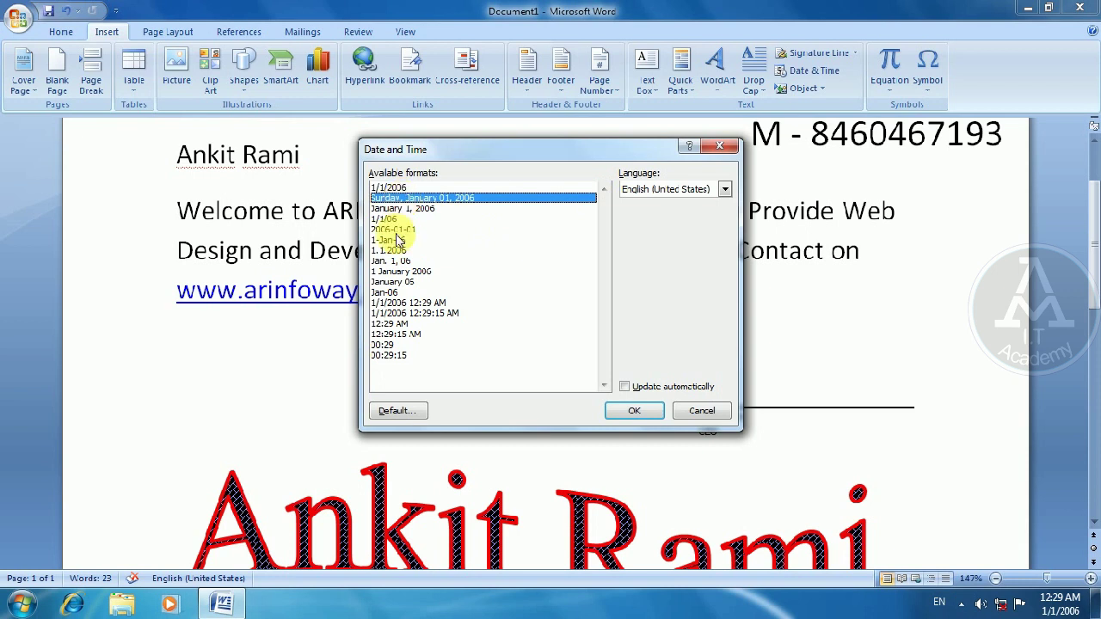
- Cancel the date dialog, embed a new Bitmap Image object, and pick Paint's Star shape
click(460, 199)
click(700, 411)
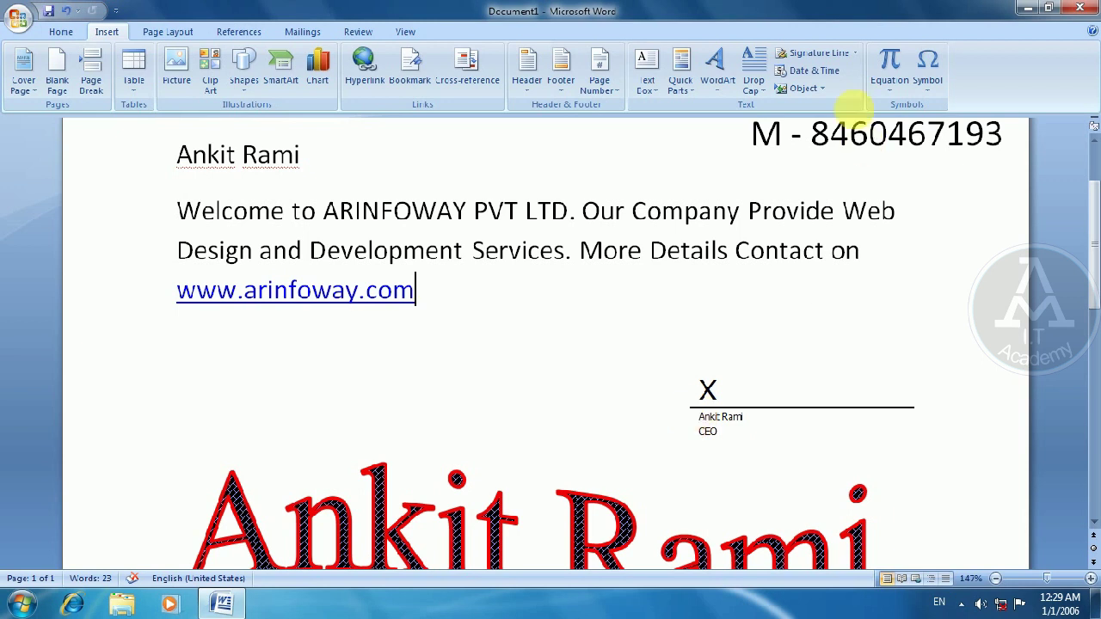
click(823, 91)
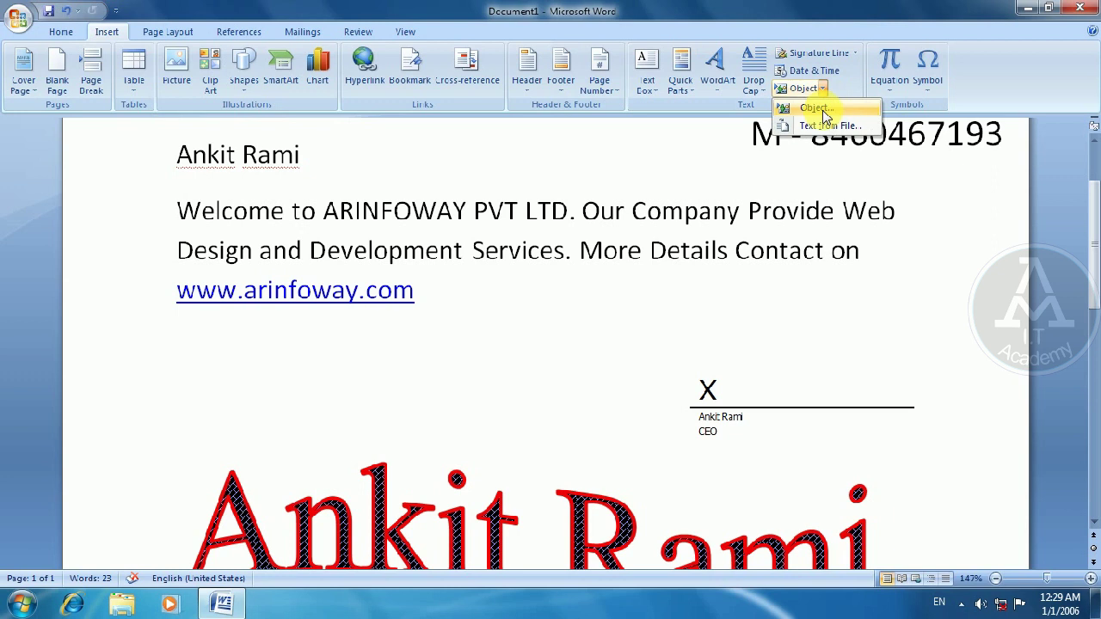
click(823, 110)
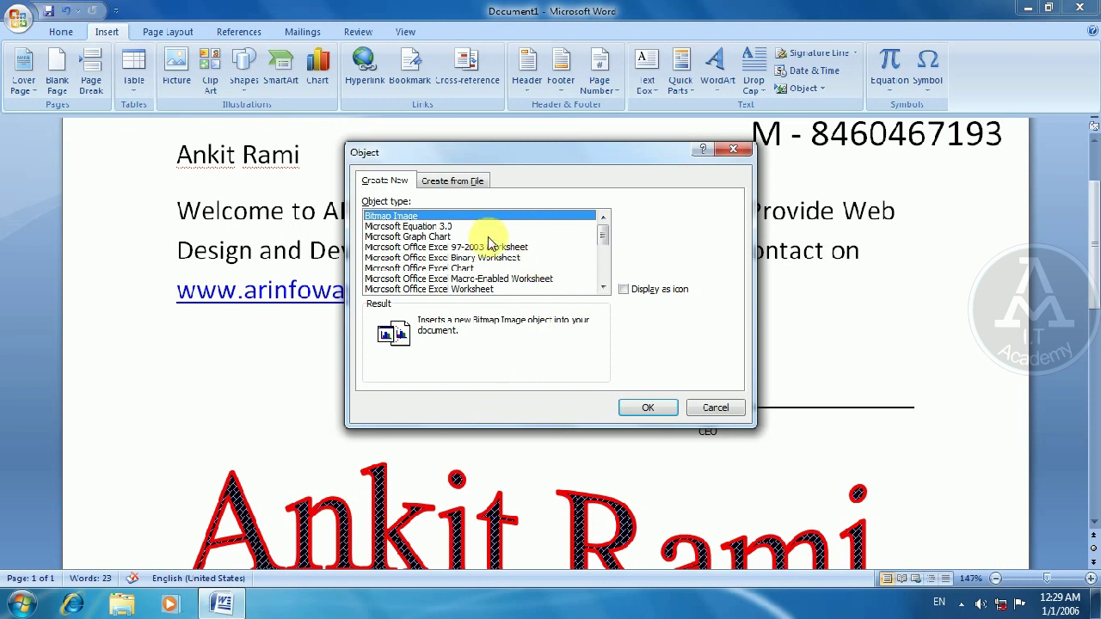
click(648, 407)
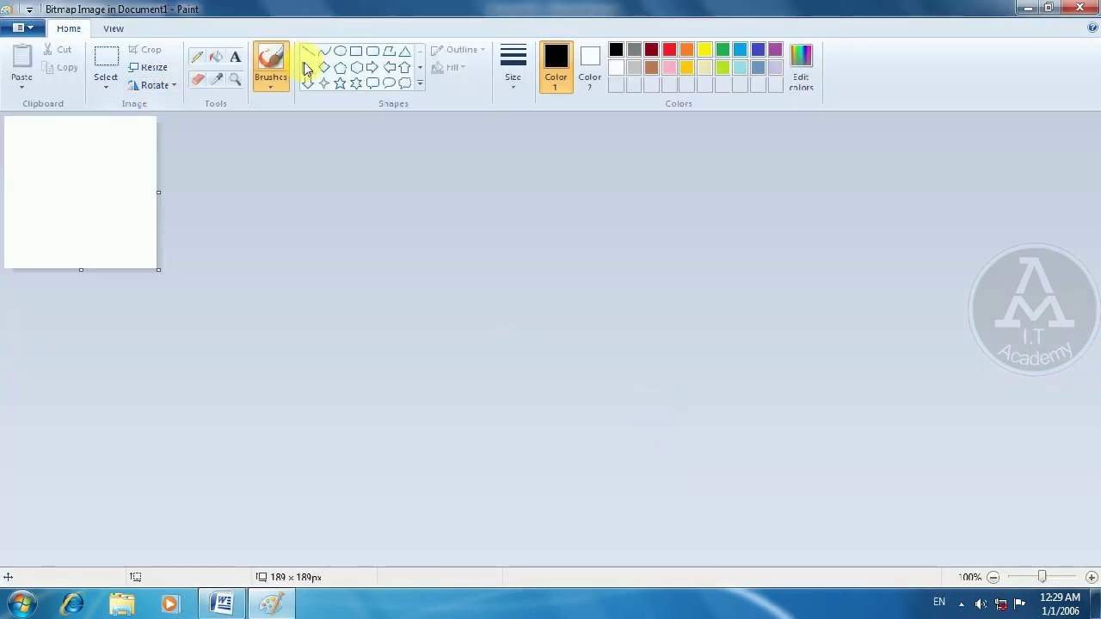
click(339, 82)
- Draw a large star on the canvas and fill its interior red
drag(29, 128, 84, 217)
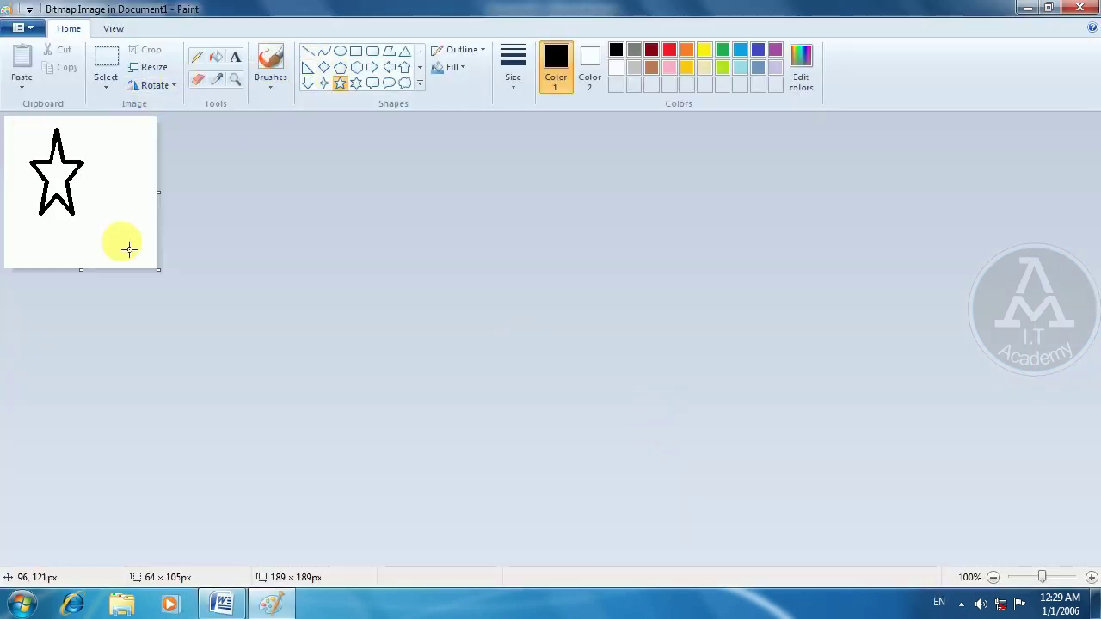
drag(129, 249, 138, 250)
click(216, 58)
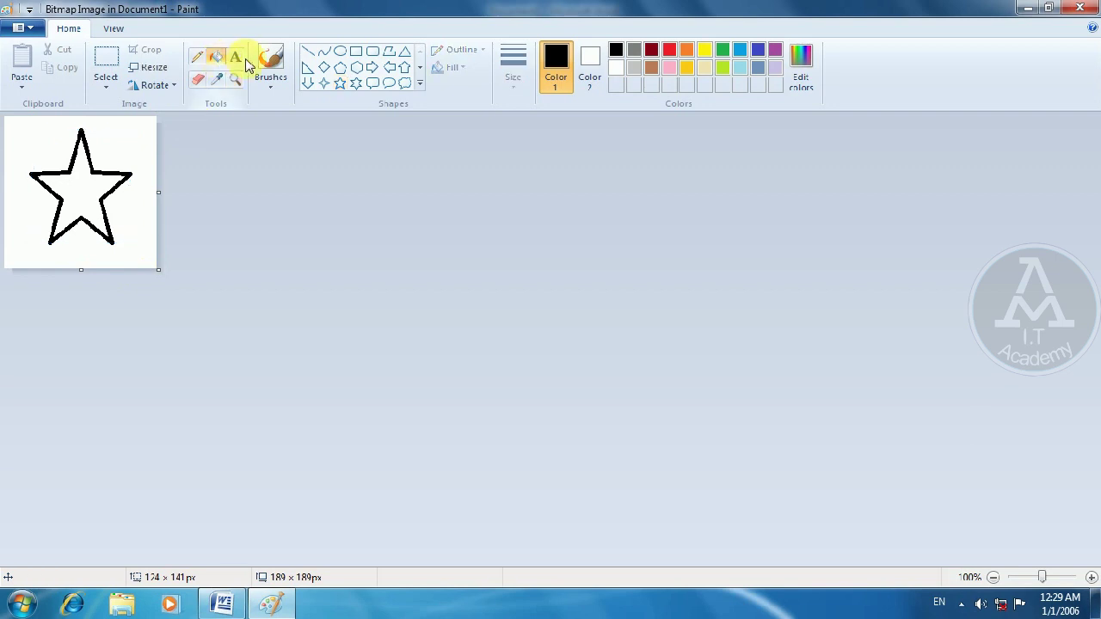
click(667, 51)
click(70, 191)
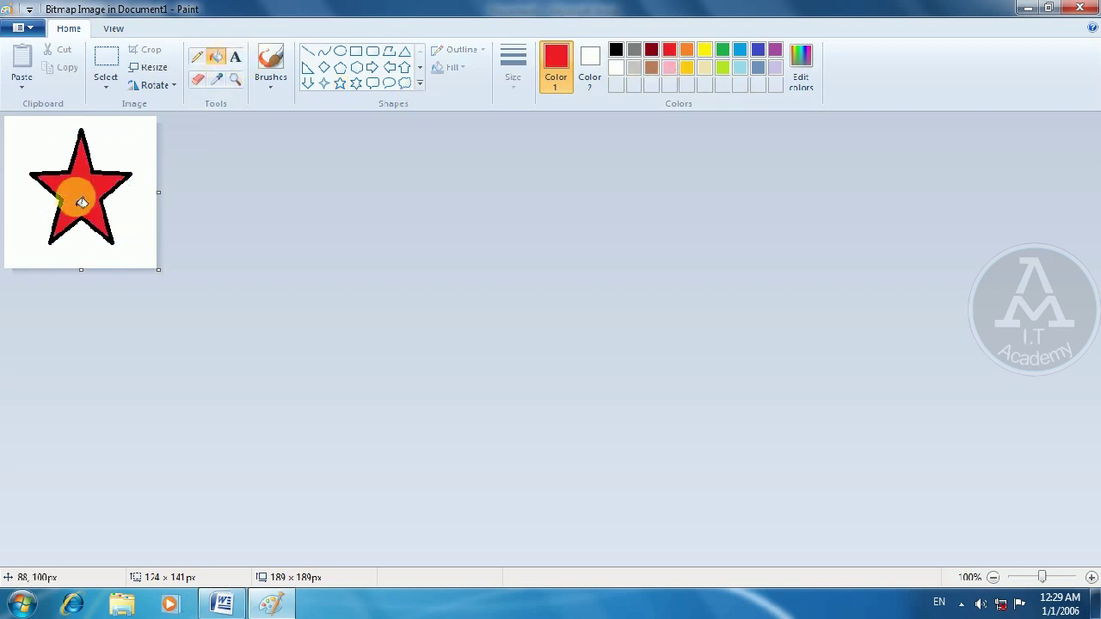
- Fill the white background yellow and close Paint to return to the letter
click(703, 49)
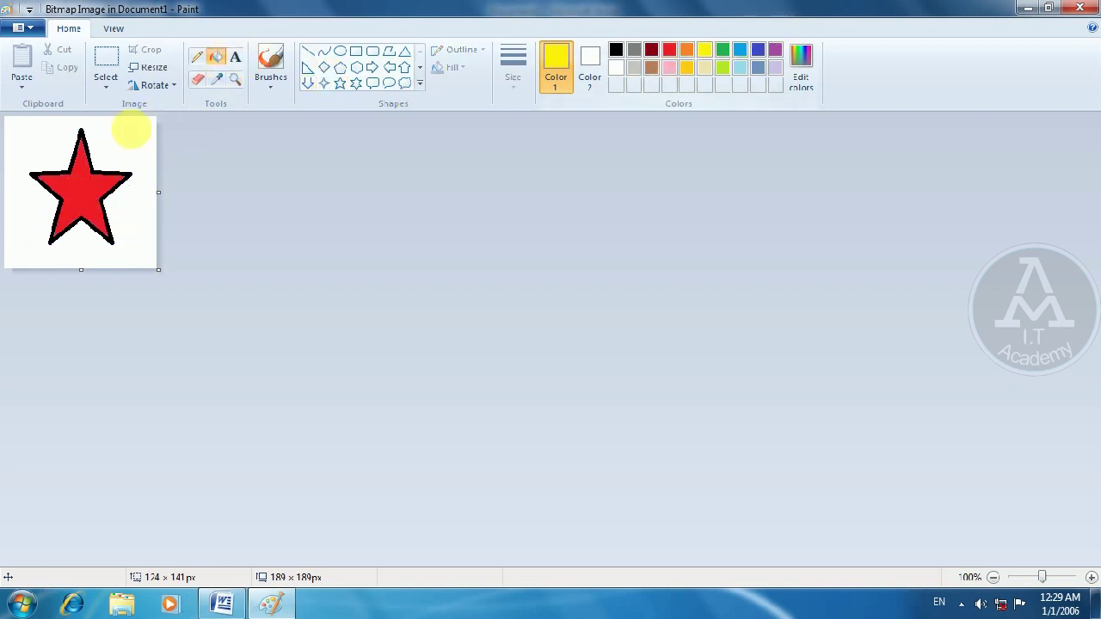
click(133, 139)
click(1090, 8)
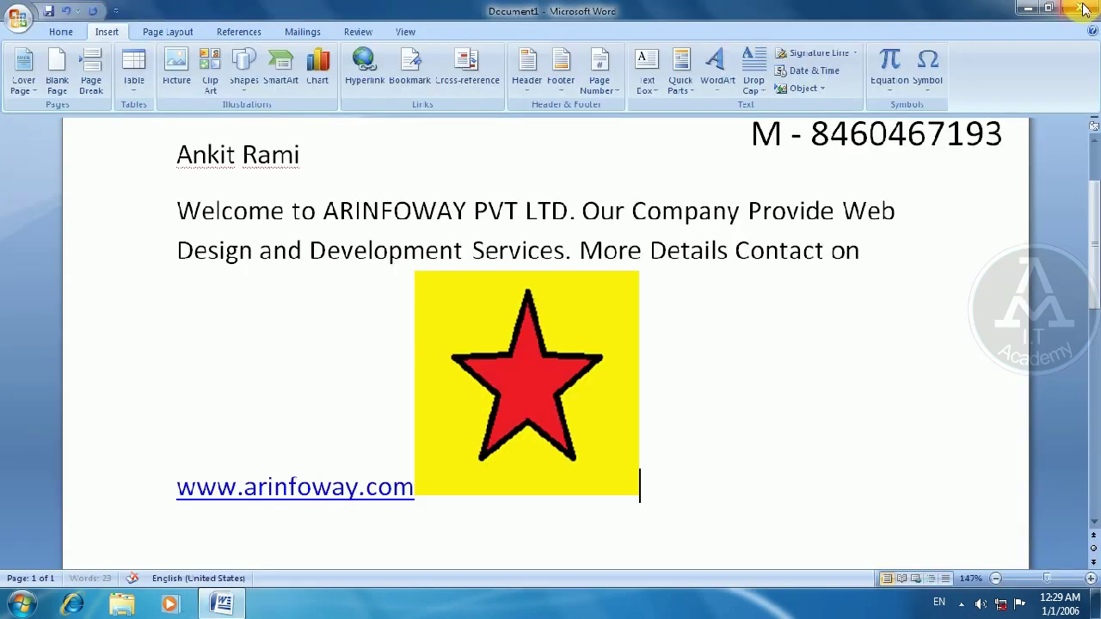
scroll(749, 210, down, 3)
scroll(749, 210, up, 3)
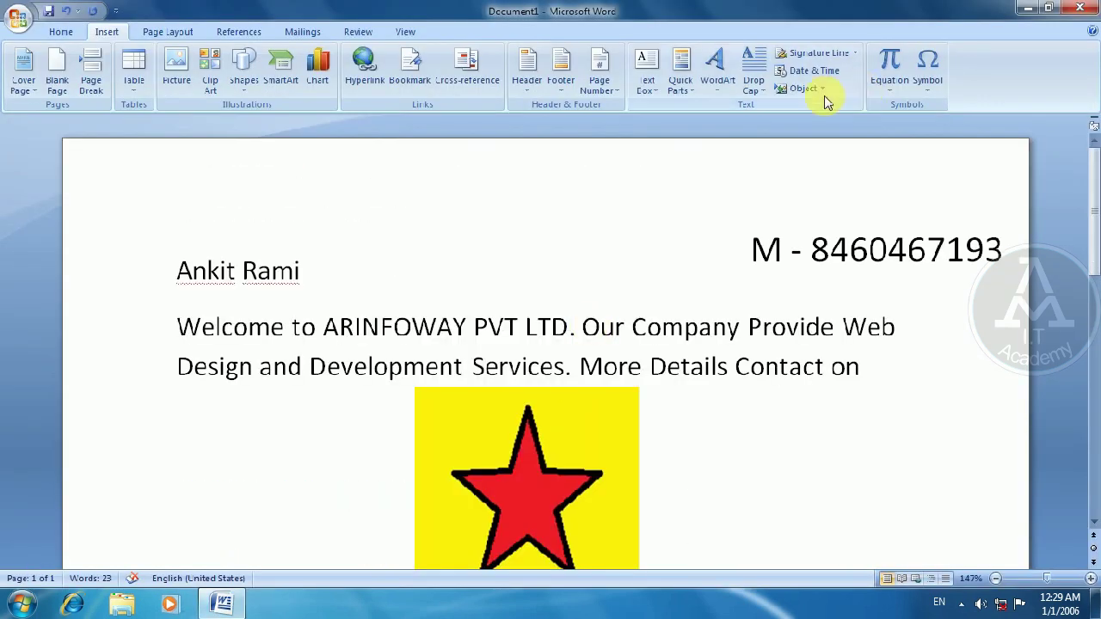
scroll(800, 91, down, 1)
click(105, 33)
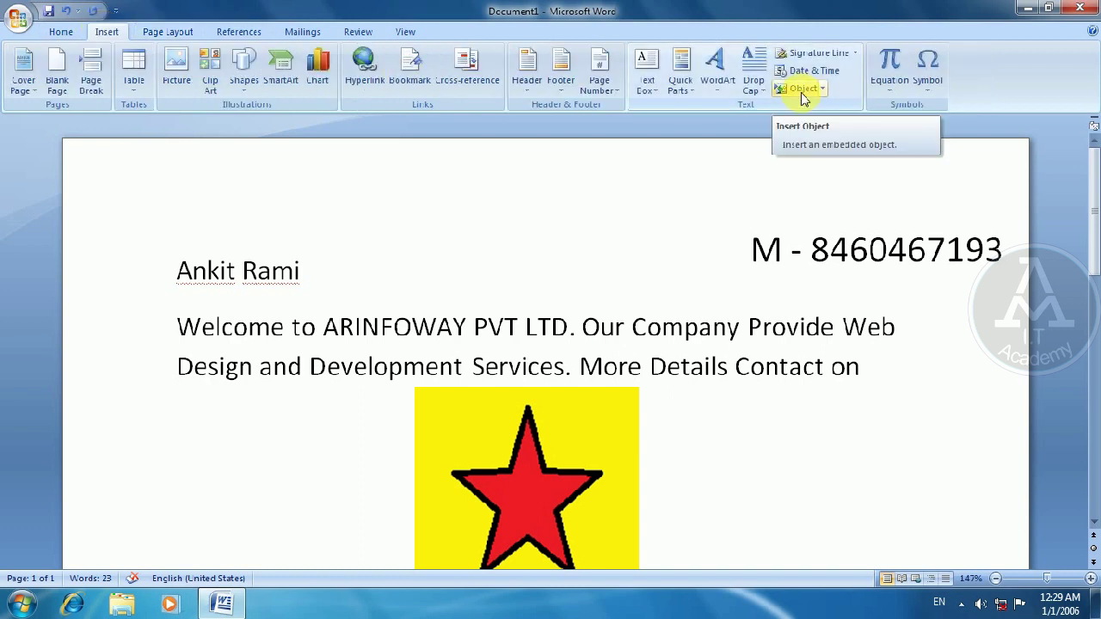
scroll(658, 263, down, 2)
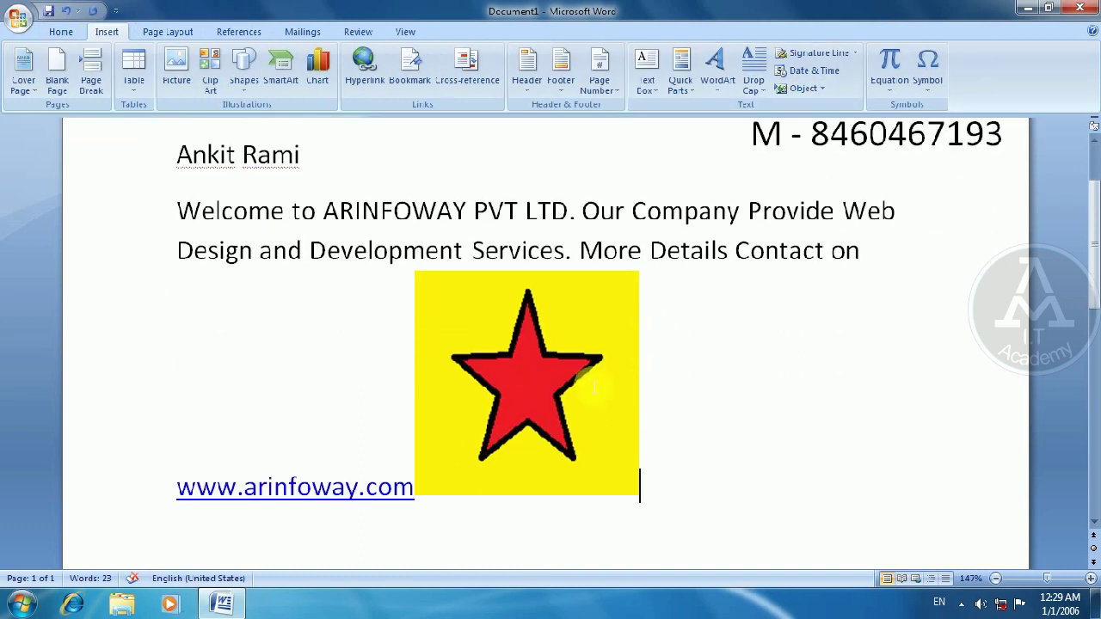
click(587, 386)
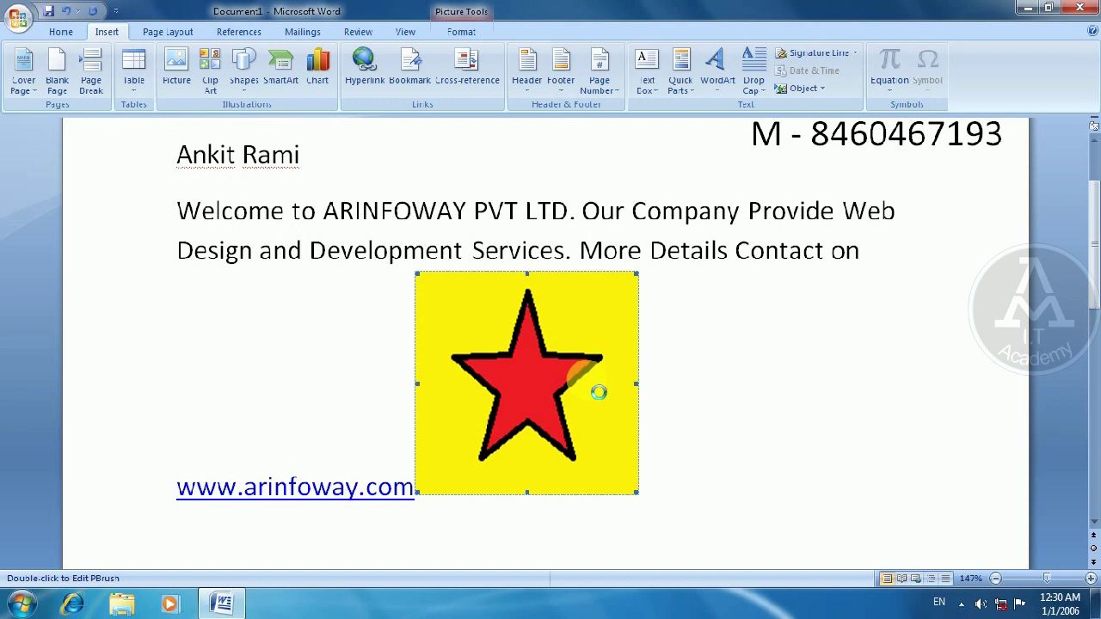
- Reopen the star bitmap in Paint, close it unchanged, and minimise the Word letter
double_click(599, 392)
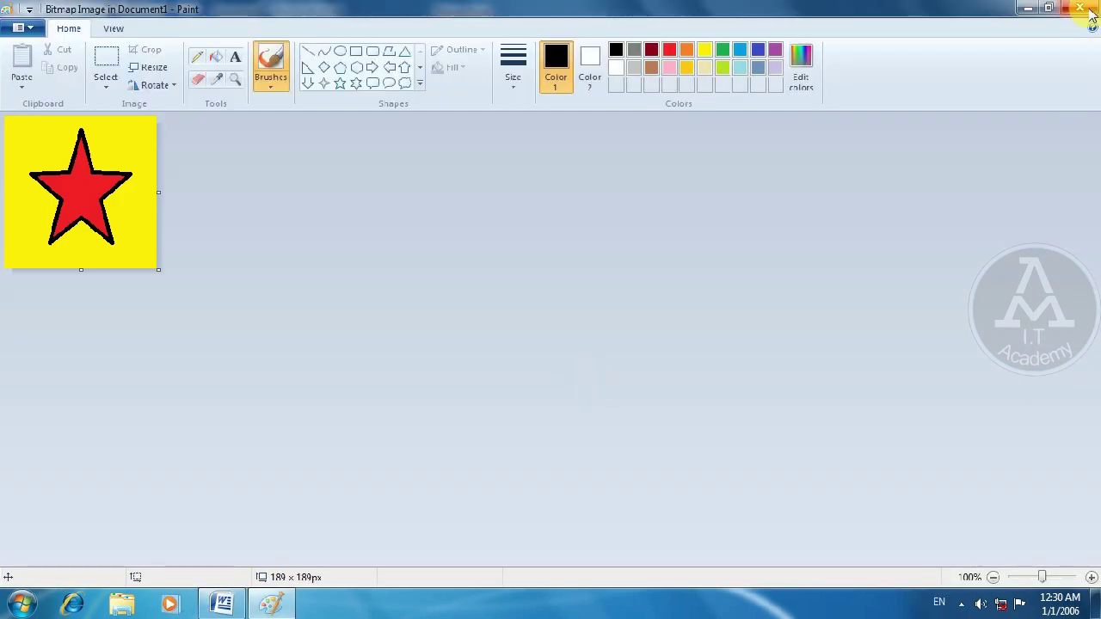
click(1085, 10)
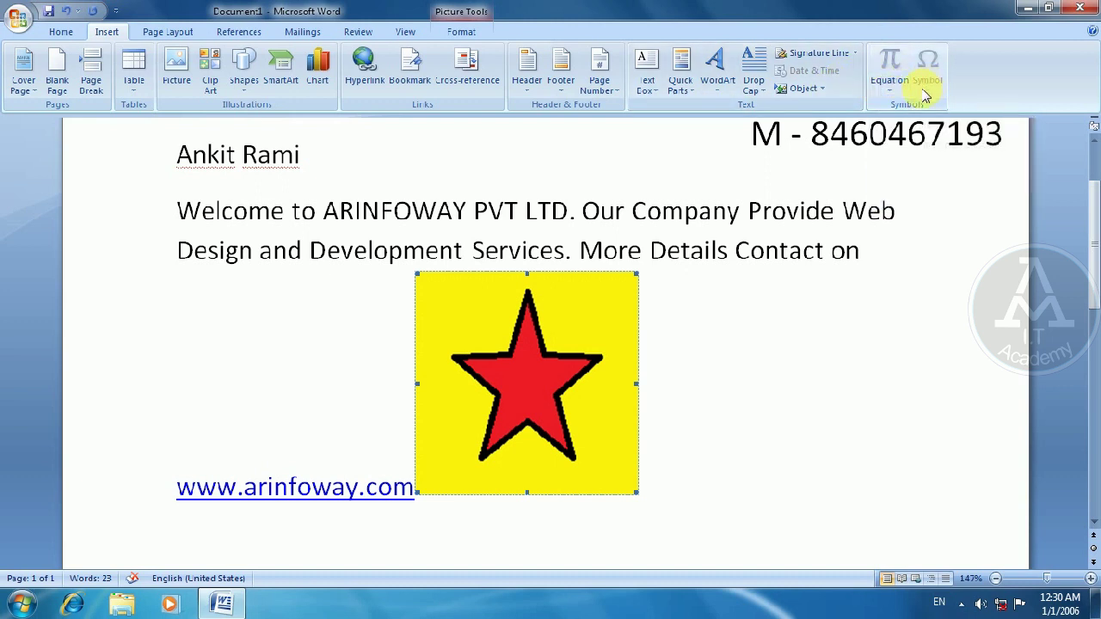
click(1029, 8)
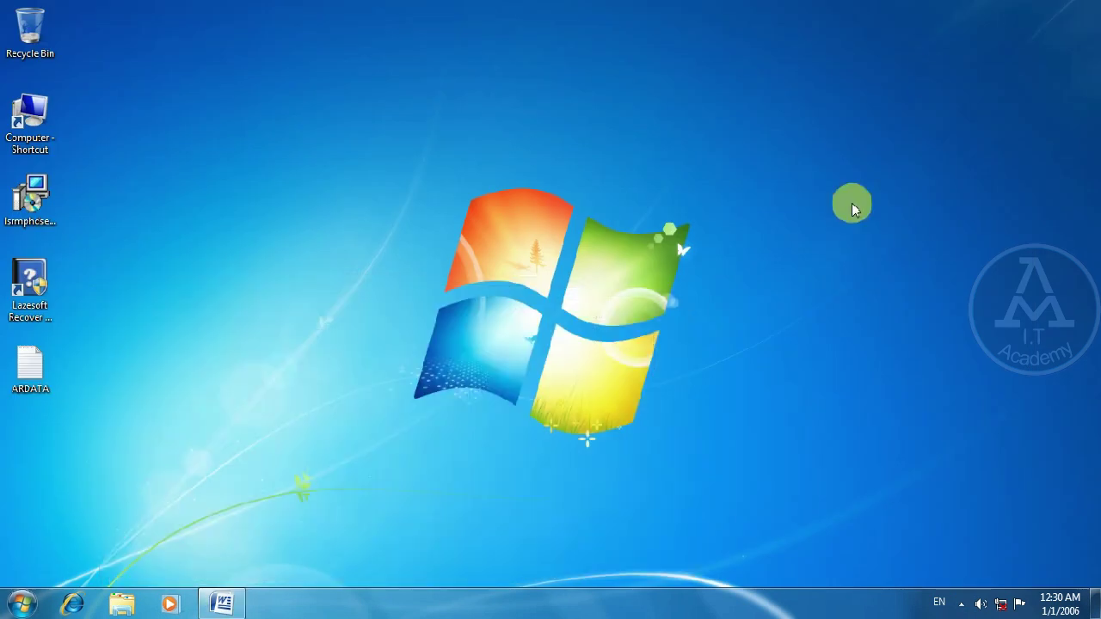